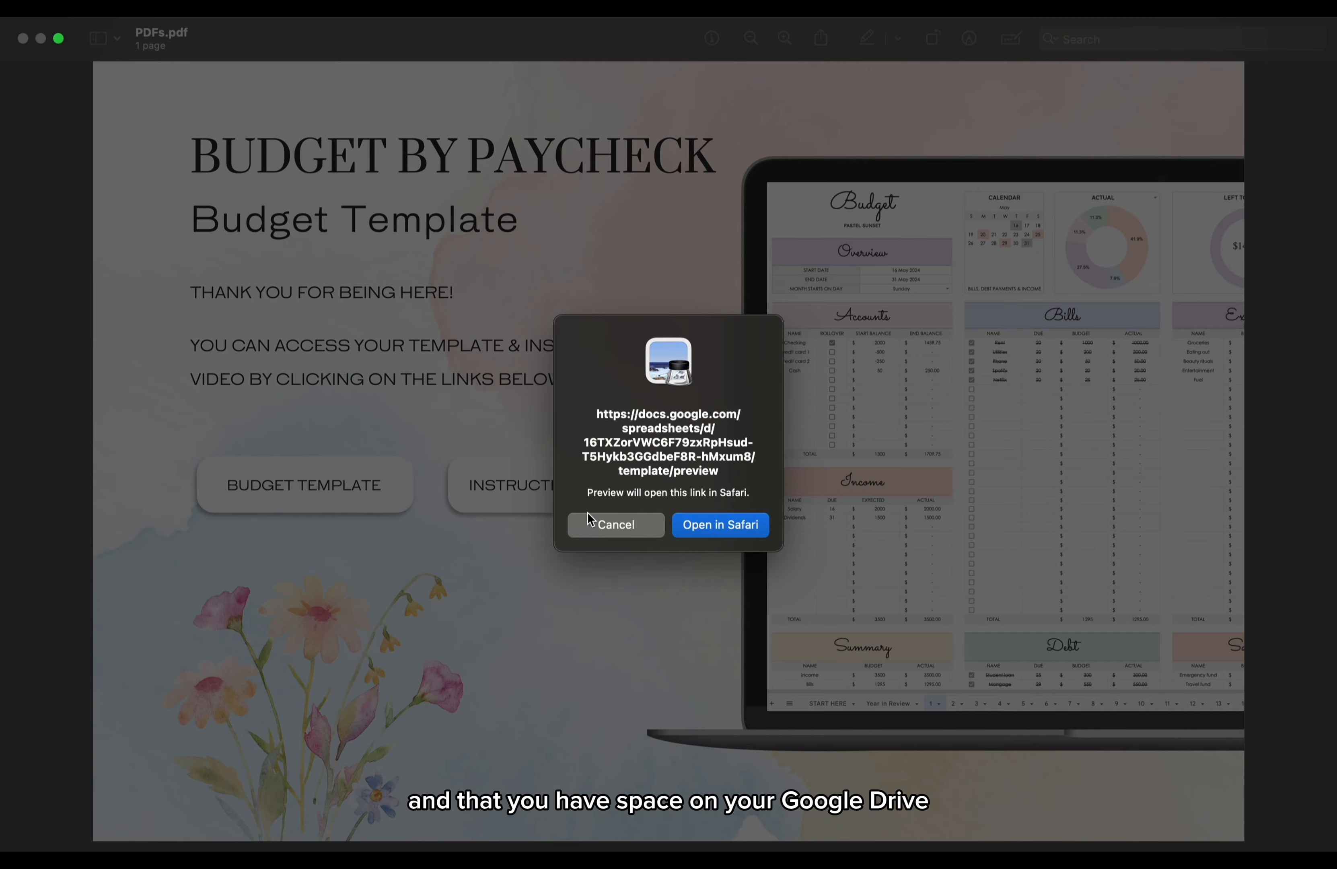
# Step: Open the budget template link in Safari and create an editable copy of the Budget by Paycheck spreadsheet from the template
pyautogui.click(712, 525)
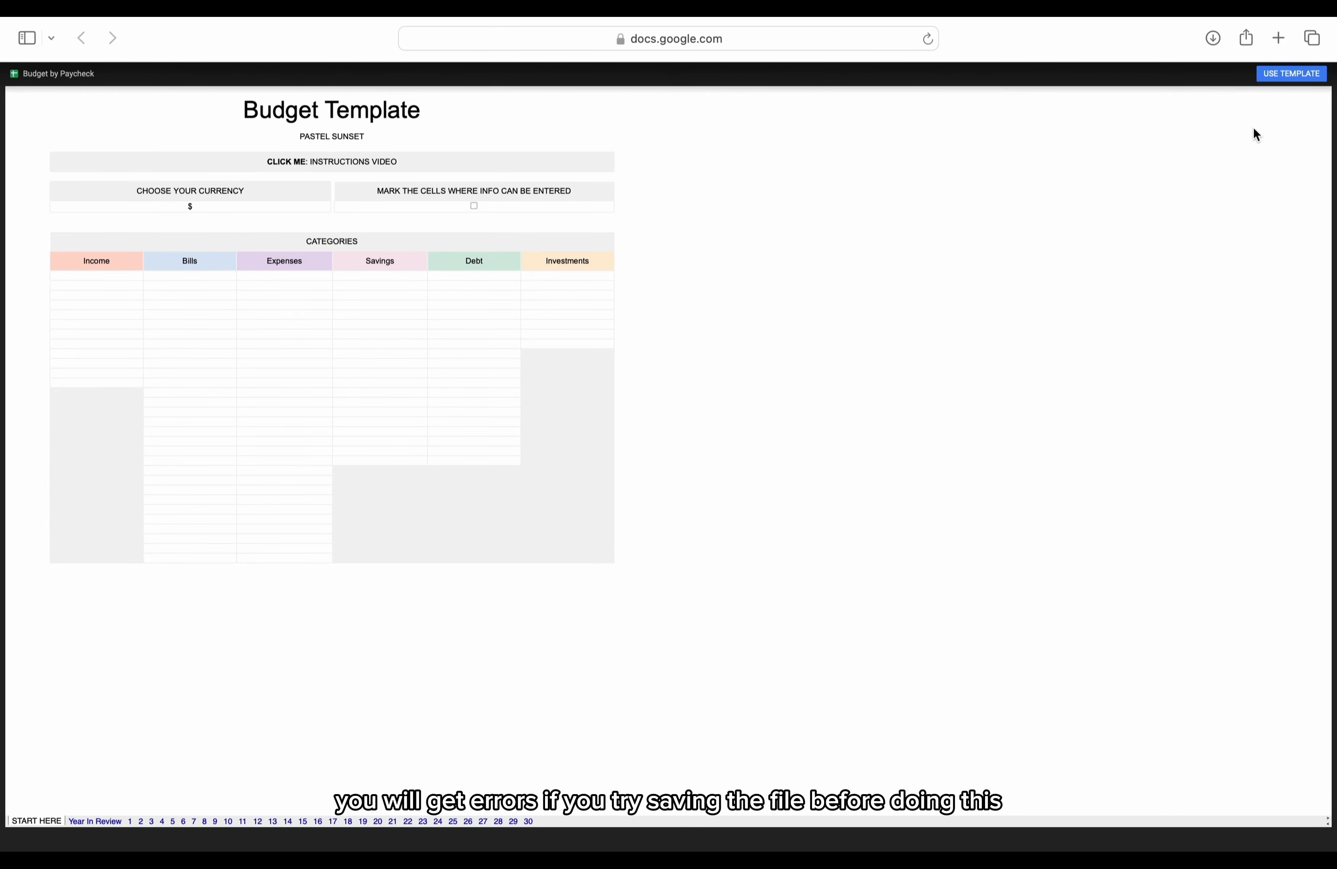
pyautogui.click(1313, 78)
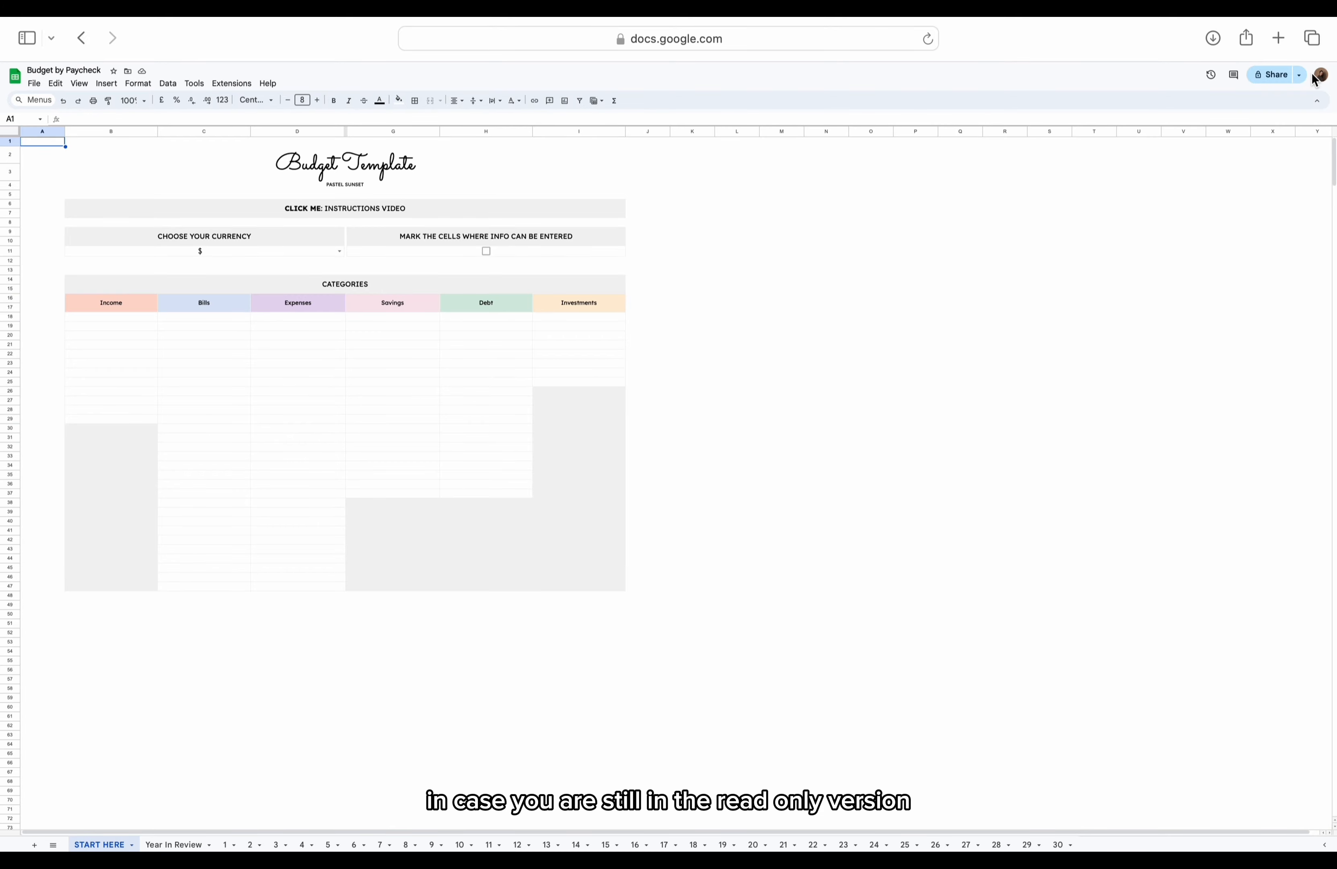
pyautogui.press('super+plus')
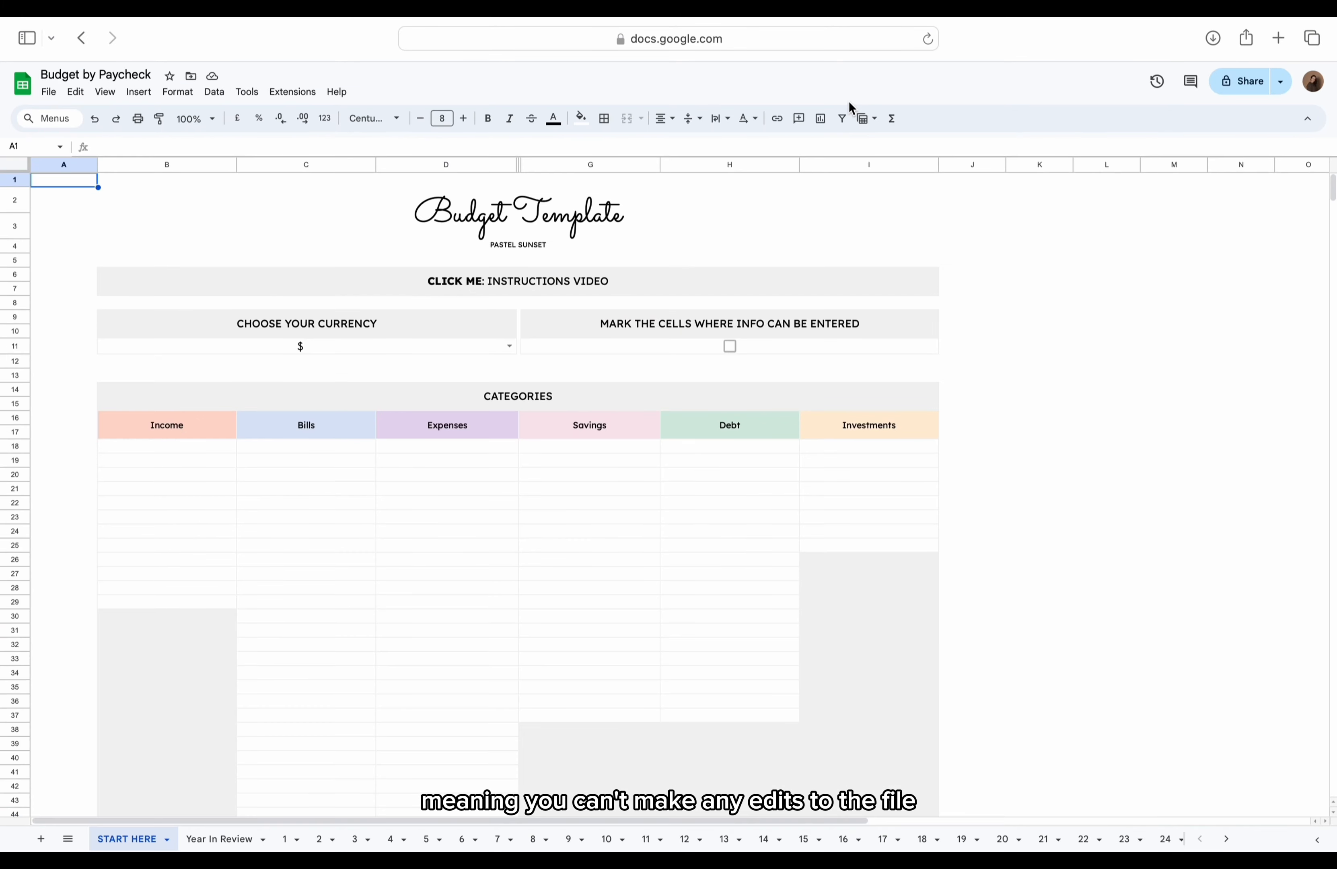
pyautogui.click(50, 94)
pyautogui.click(84, 183)
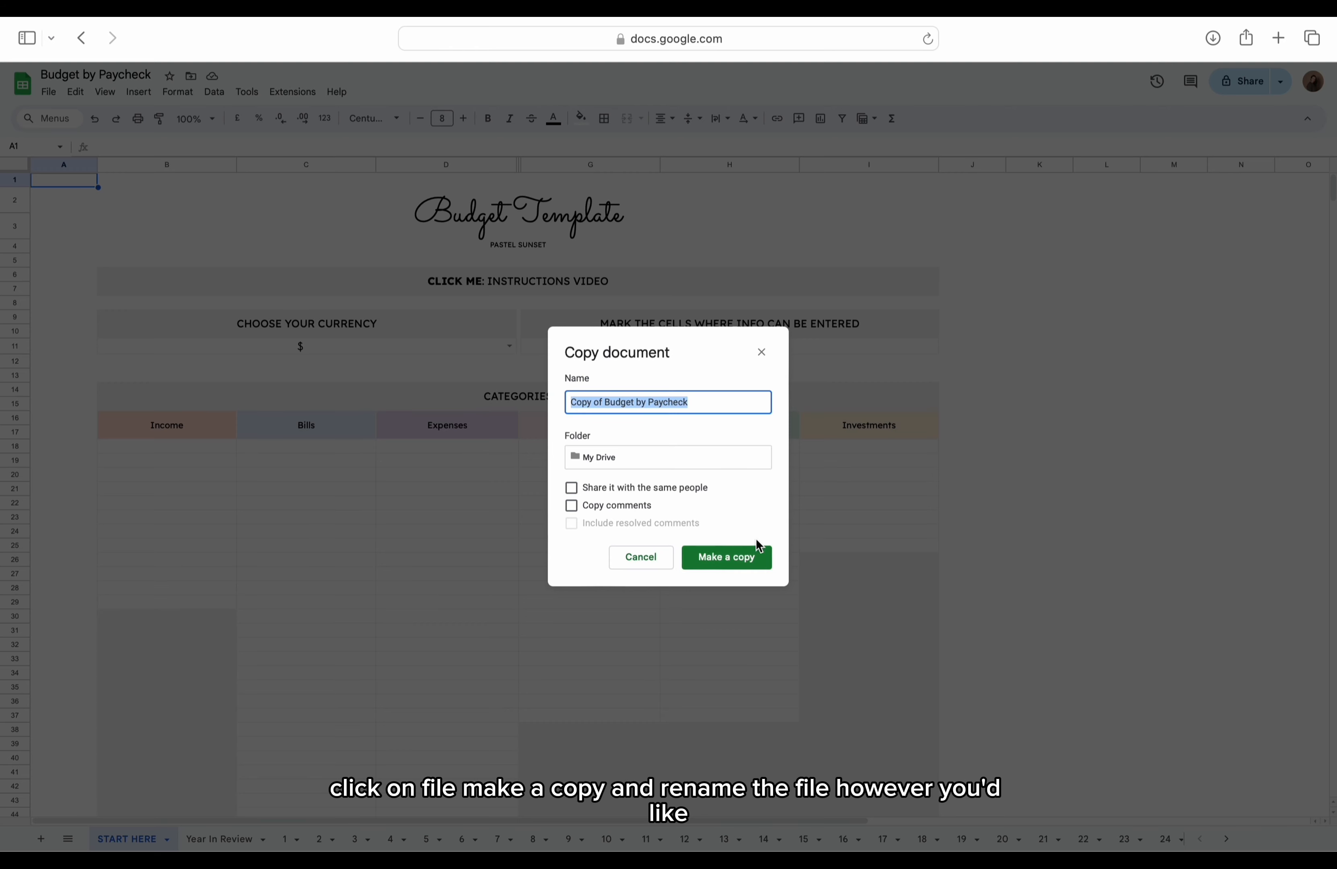
pyautogui.click(761, 352)
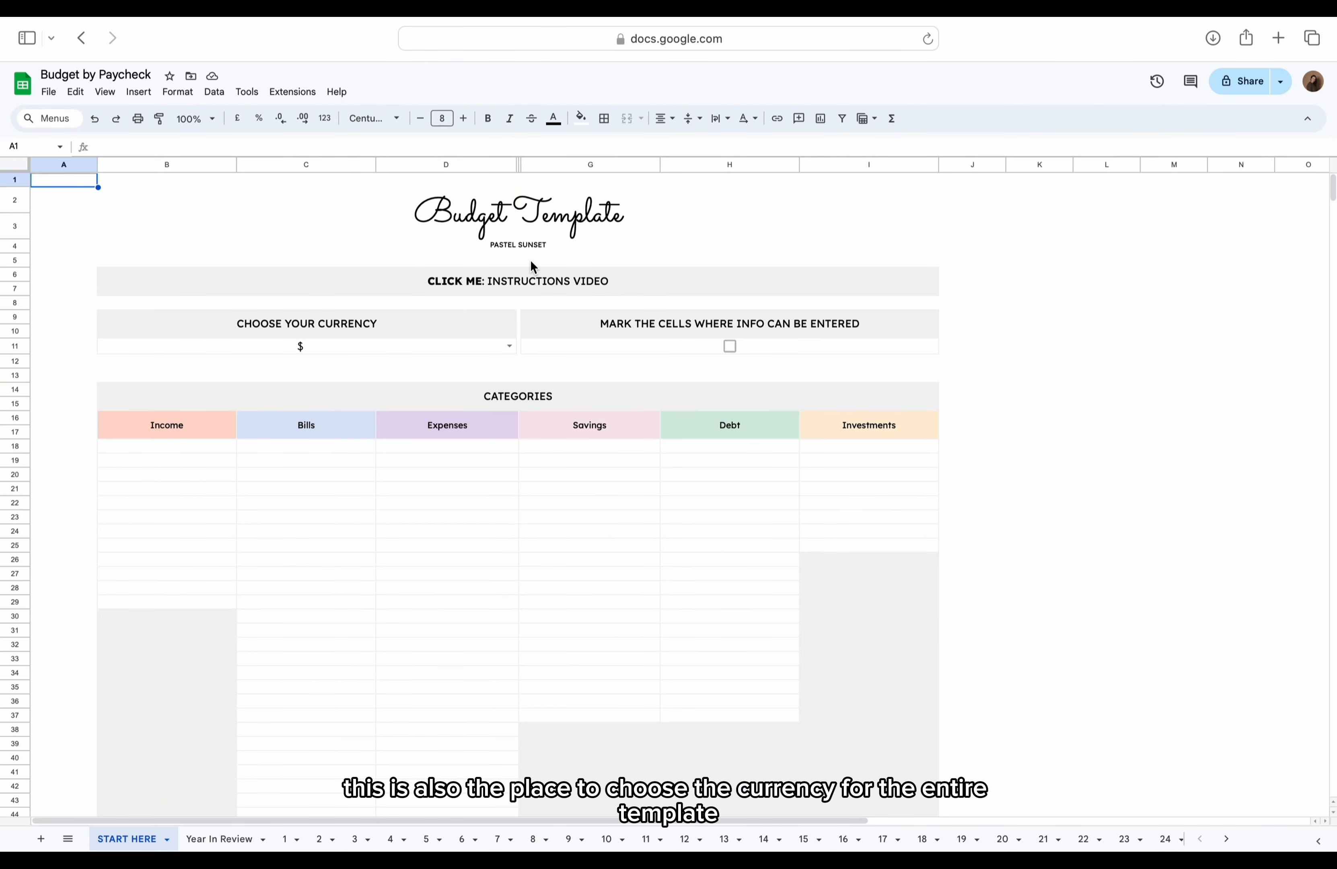
pyautogui.click(510, 346)
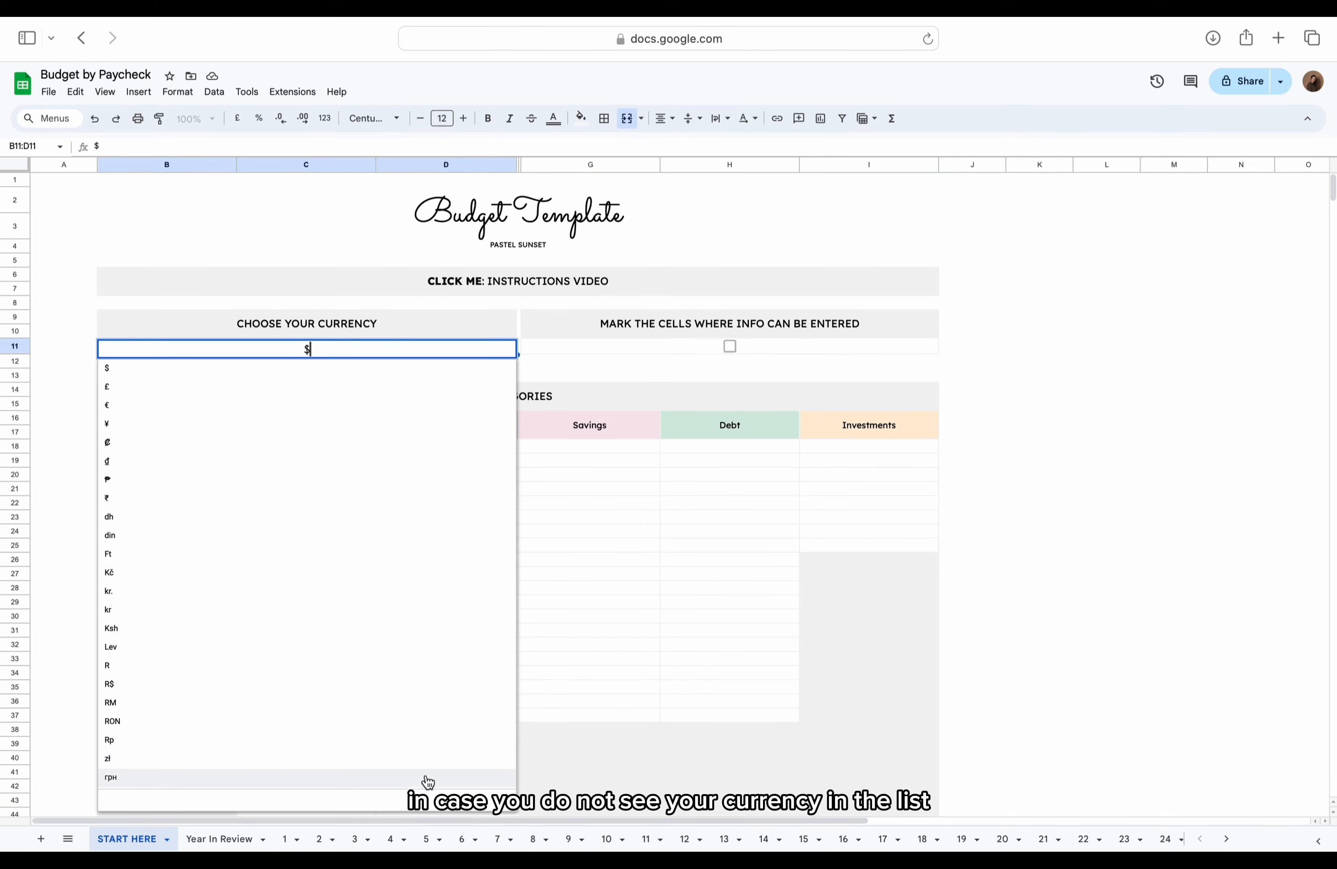
pyautogui.click(506, 805)
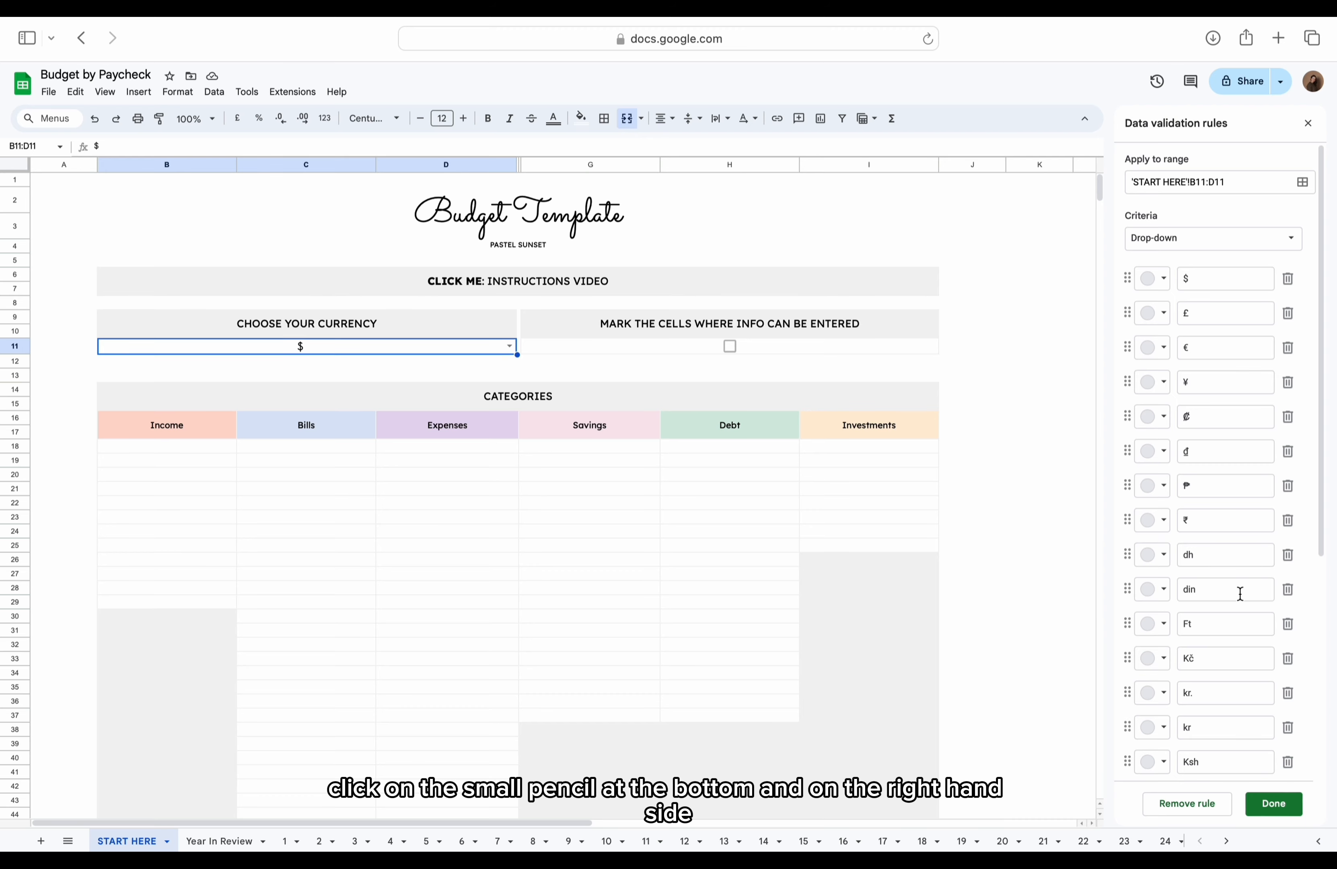
pyautogui.scroll(-6, 1240, 594)
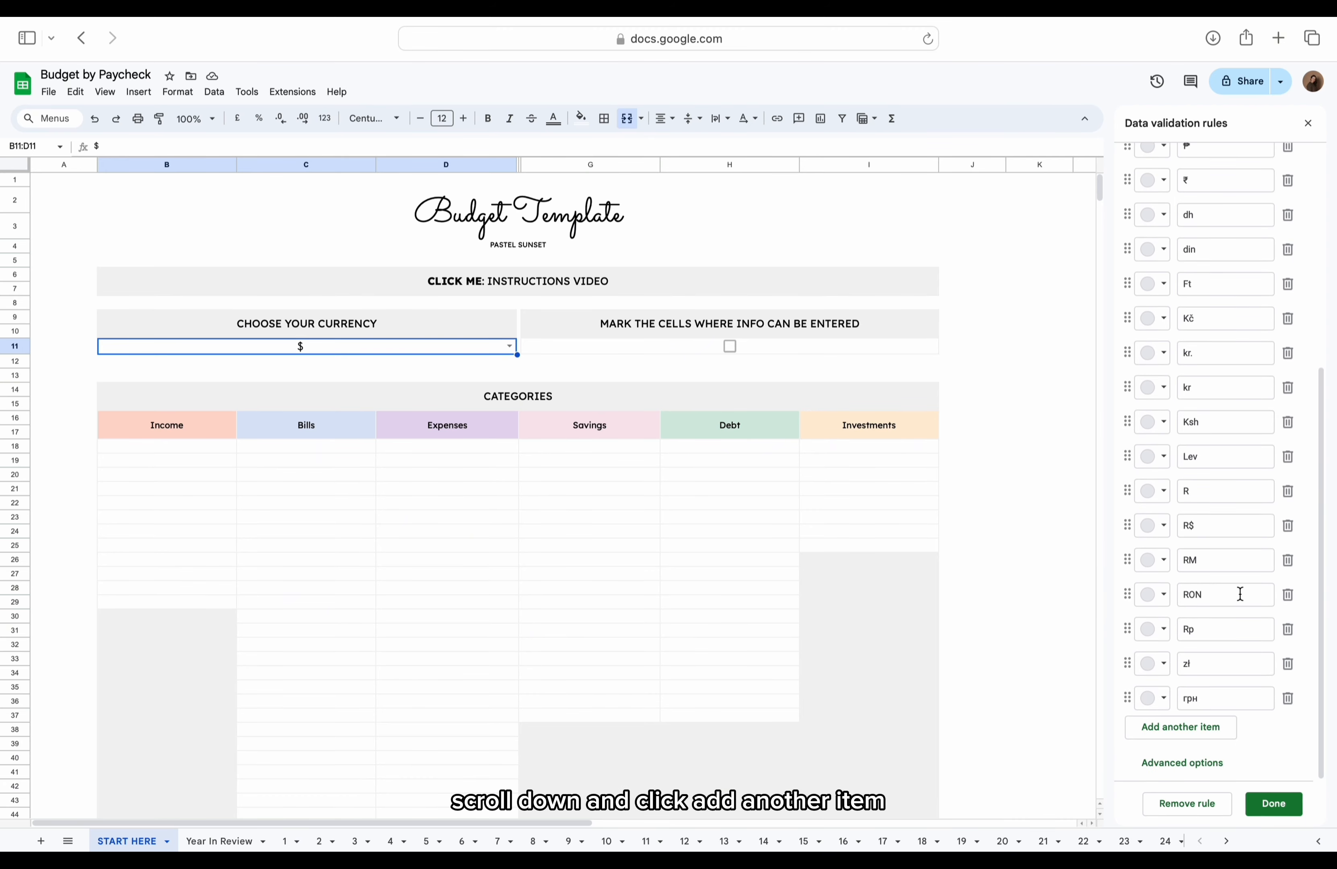
pyautogui.click(1194, 732)
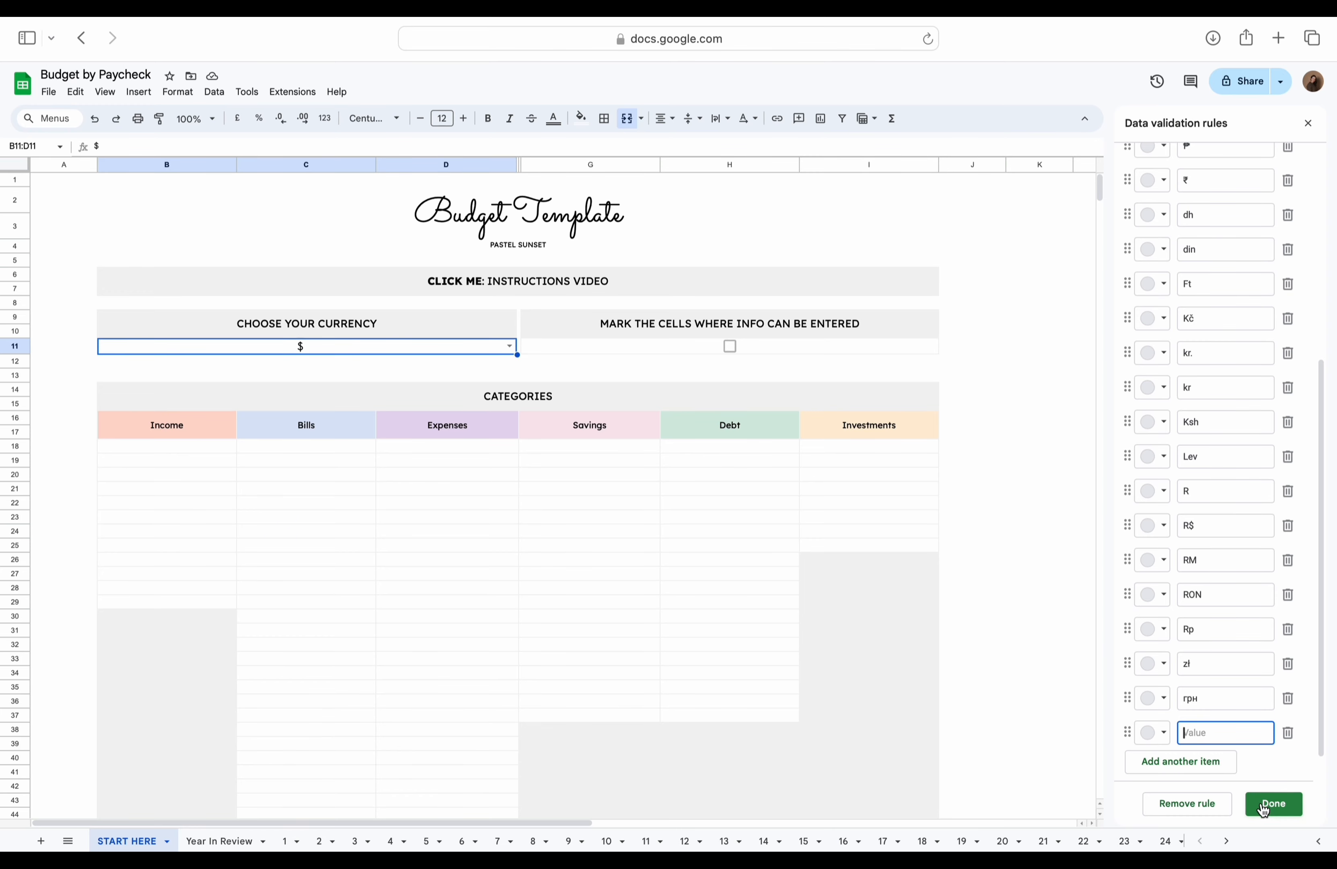
pyautogui.click(1307, 123)
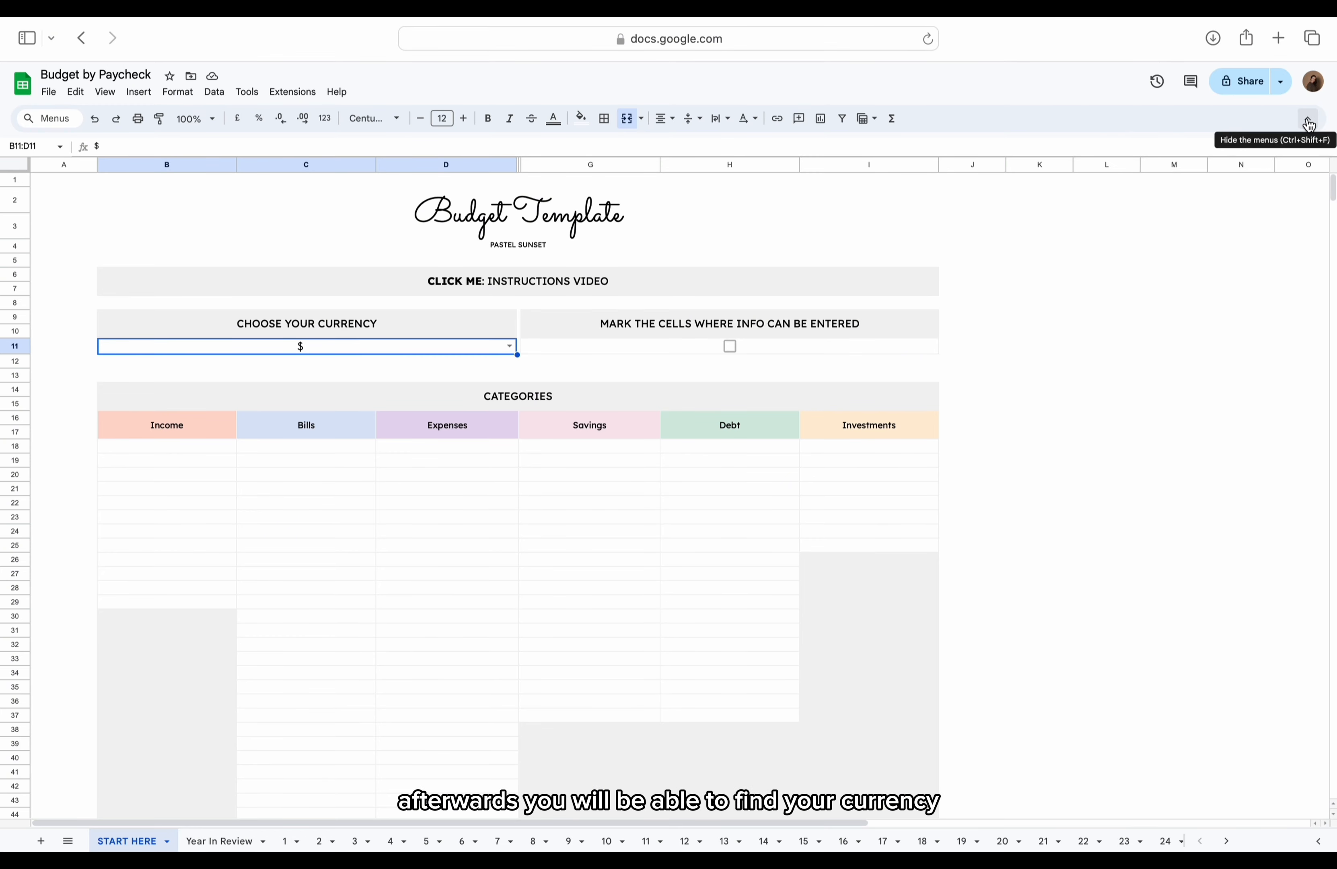
# Step: Turn on marking of the cells where info can be entered, and add Salary and Dividends as income categories
pyautogui.click(729, 346)
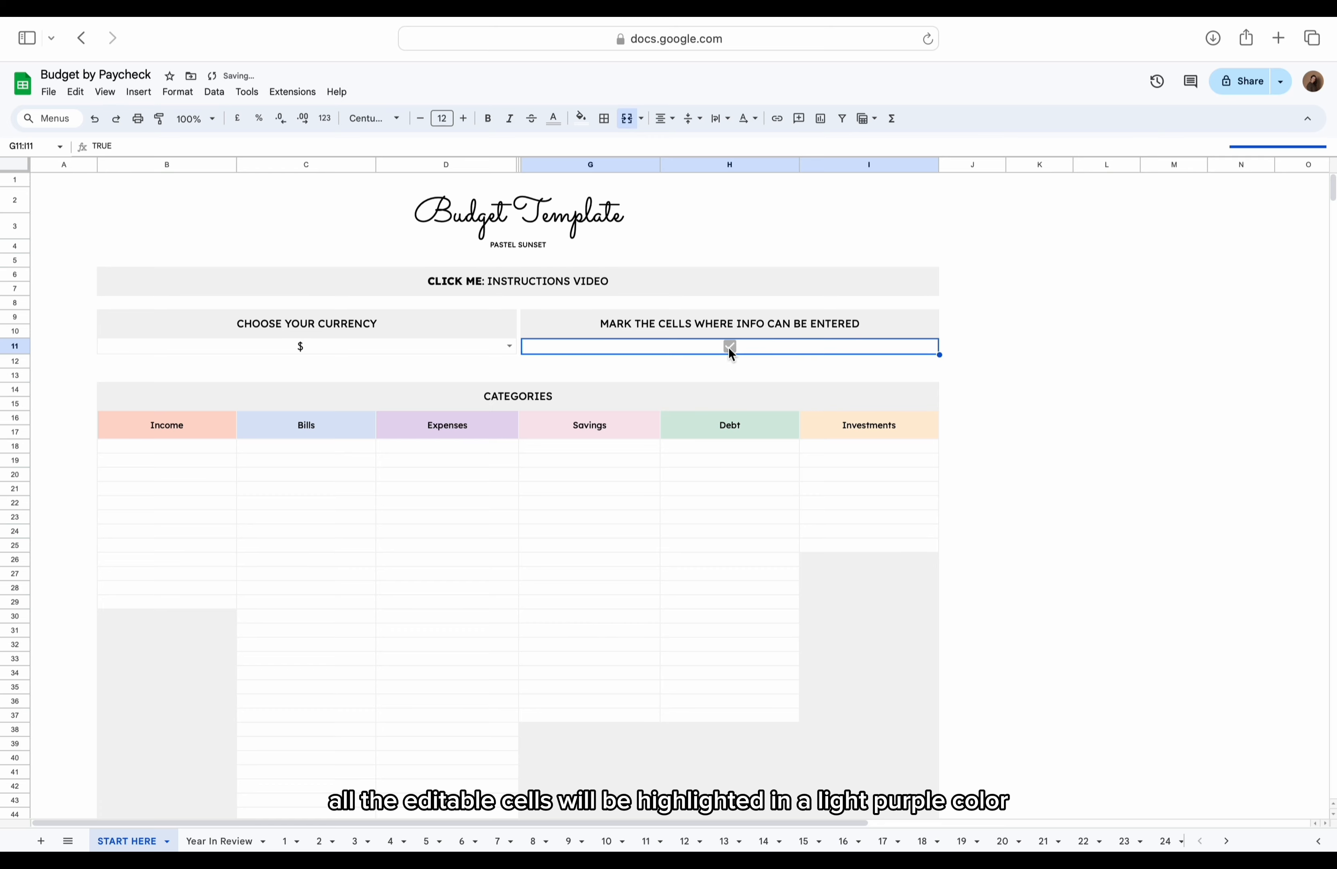
pyautogui.scroll(-3, 729, 347)
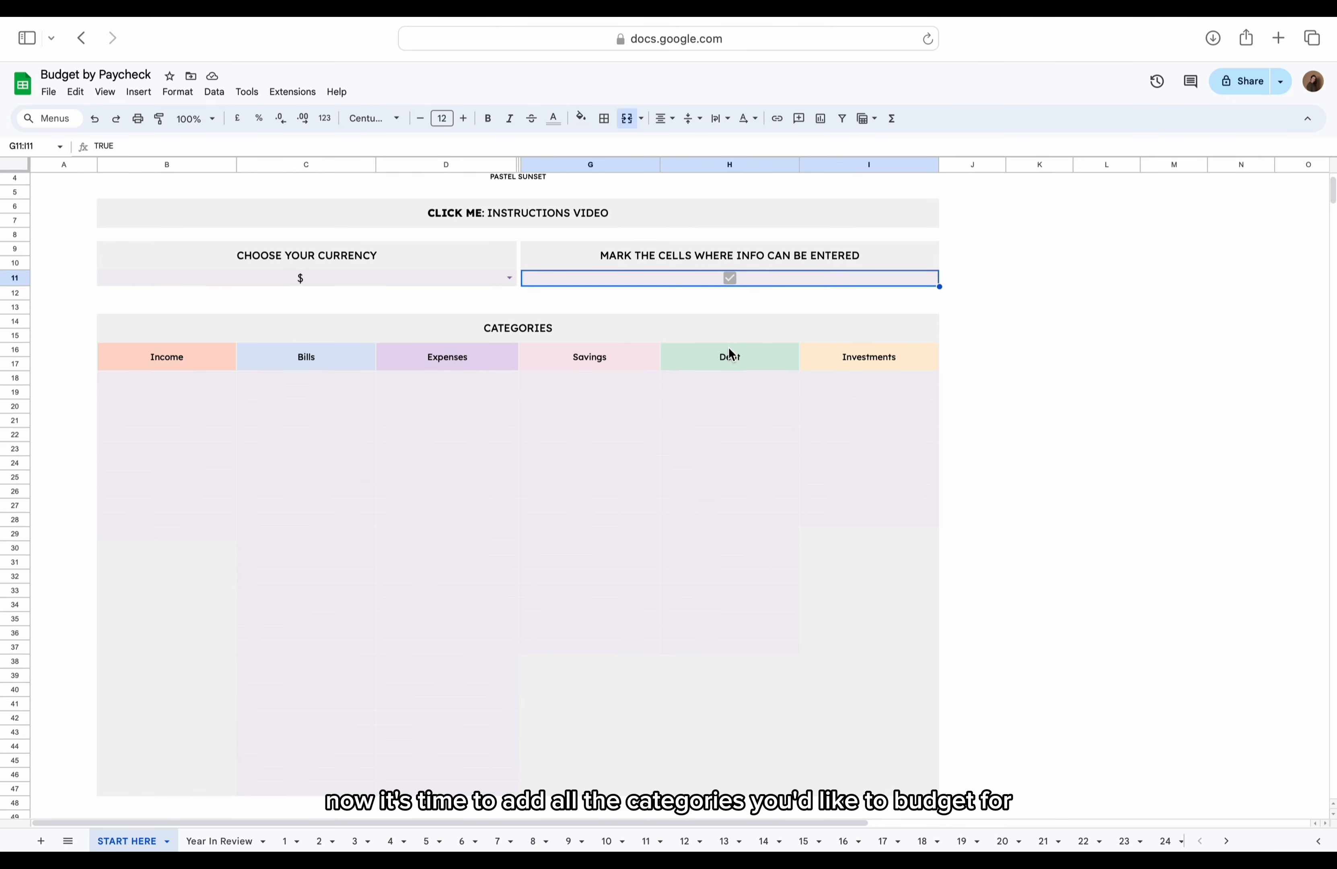
pyautogui.click(195, 376)
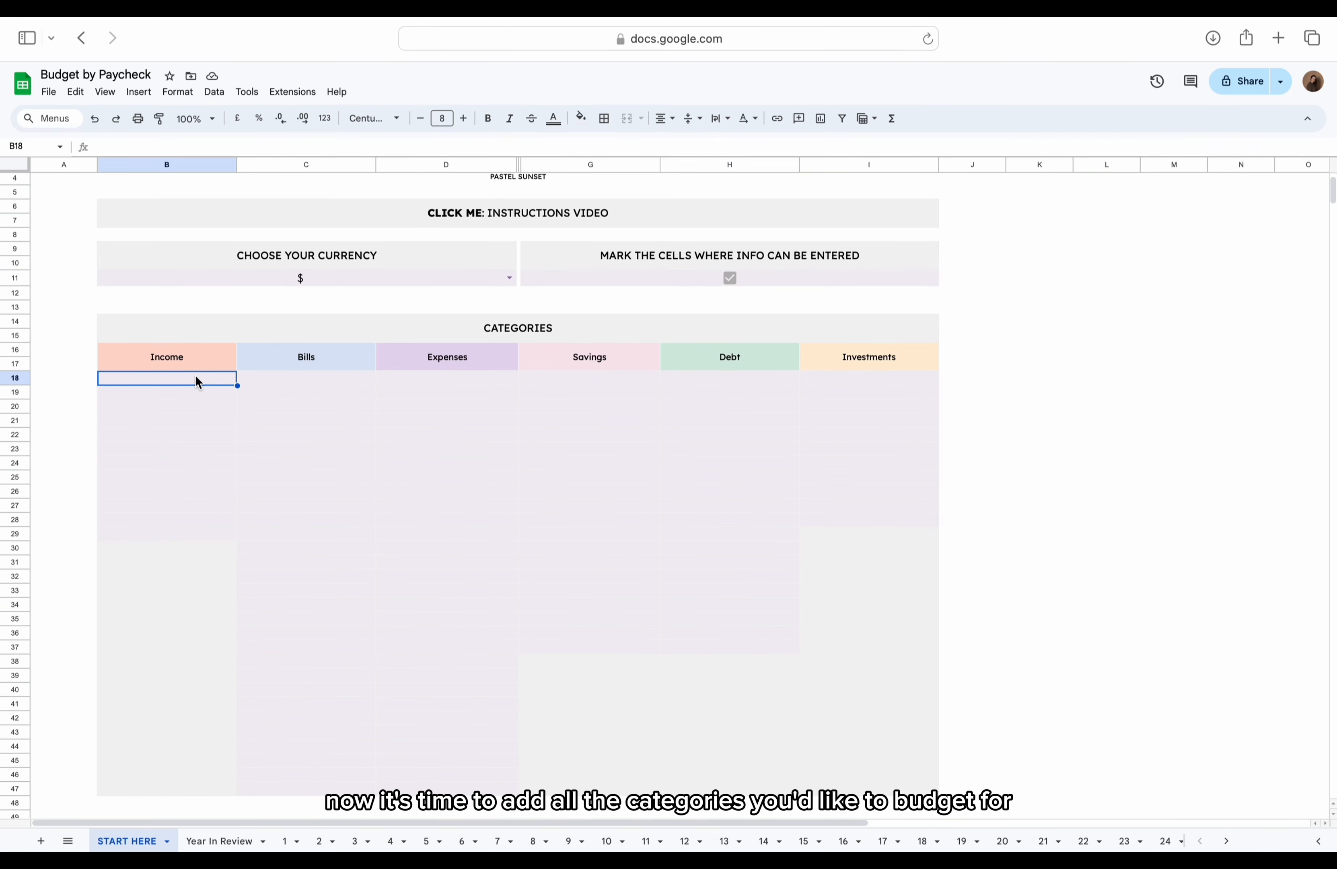
pyautogui.write('Salary')
pyautogui.press('Return')
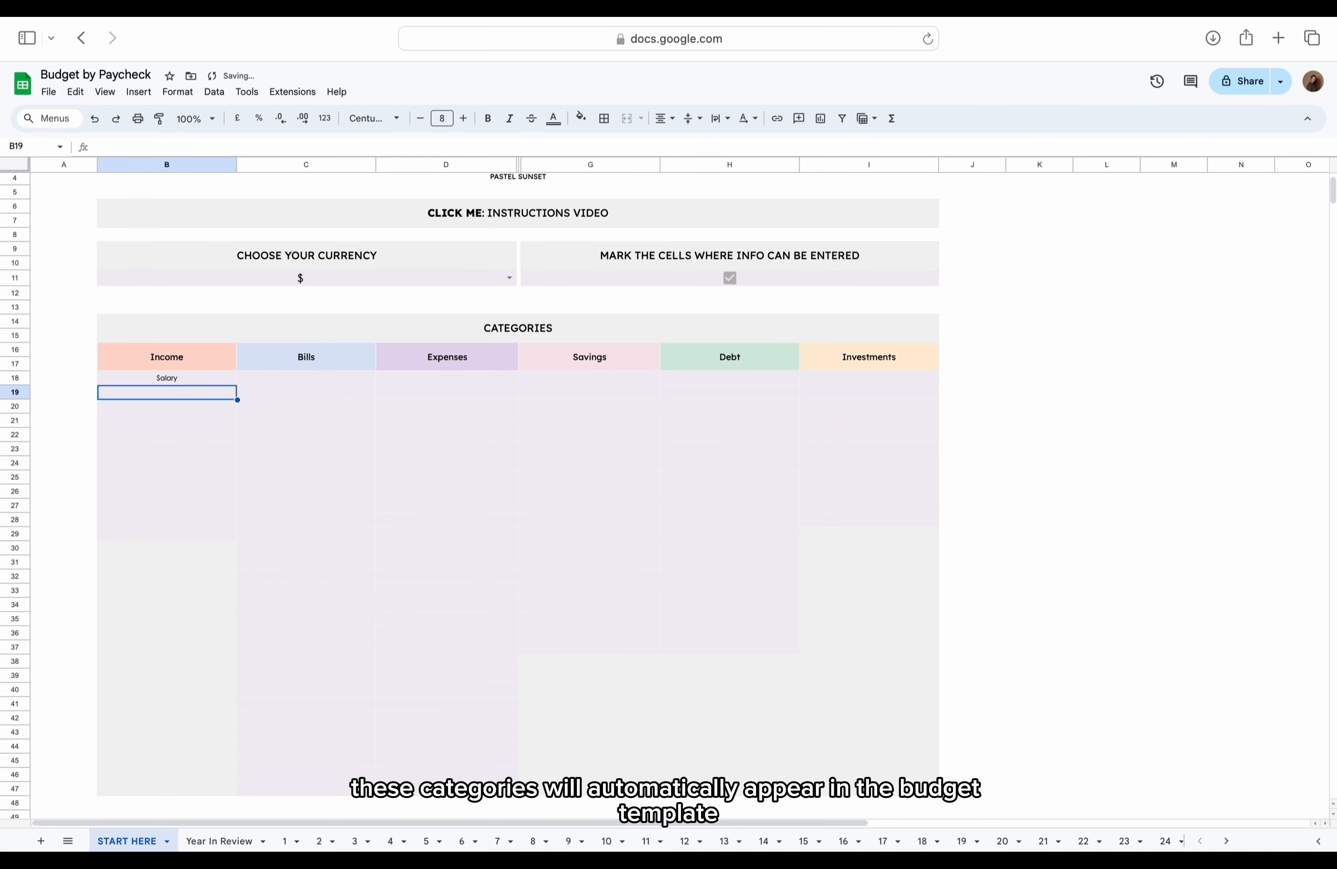
pyautogui.write('Dividends')
pyautogui.press('Return')
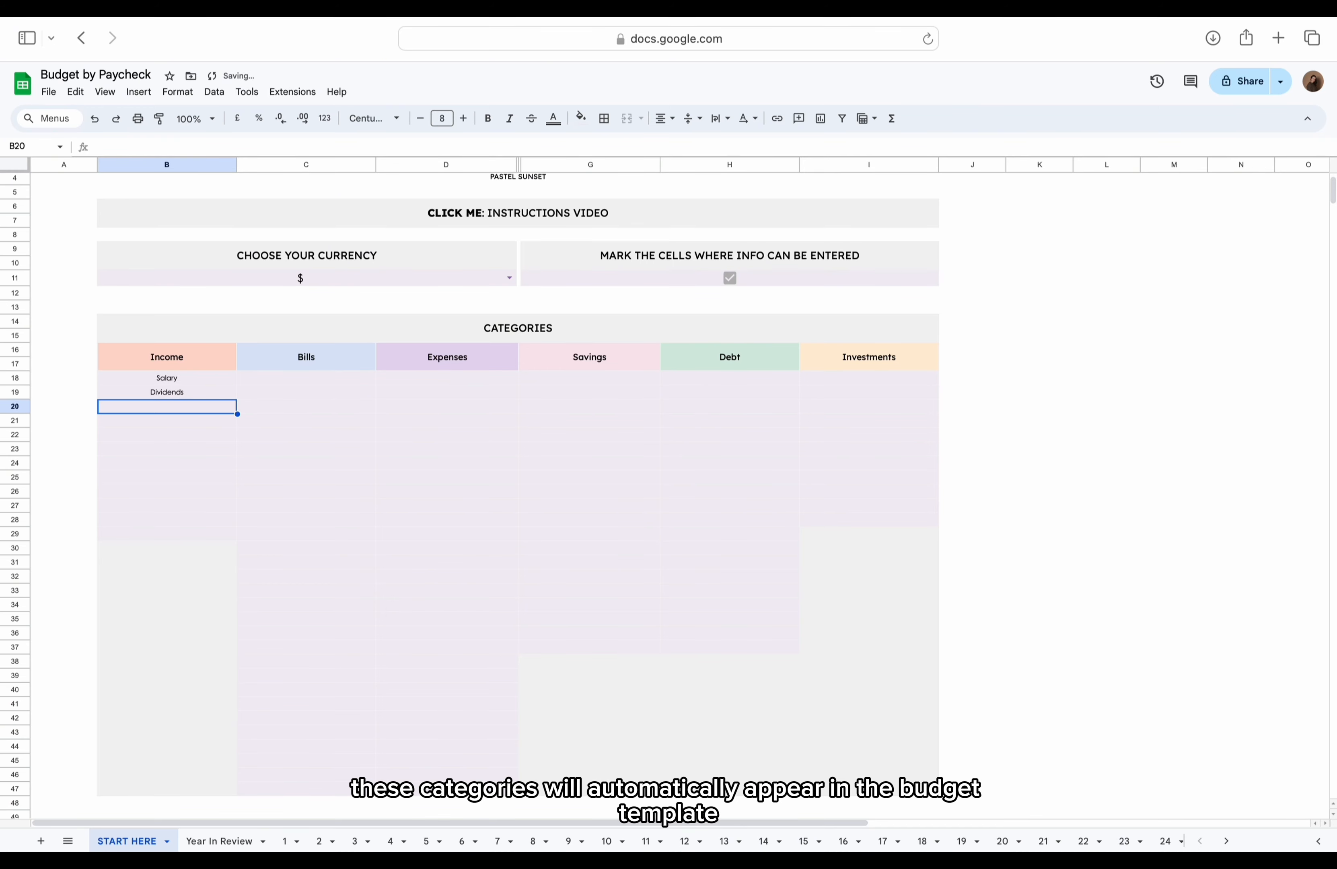
# Step: Add Rent, Utilities, Phone, Spotify and Netflix as the bill categories, starting in the first row under Bills
pyautogui.click(273, 377)
pyautogui.write('Rent')
pyautogui.press('Return')
pyautogui.write('Utilities')
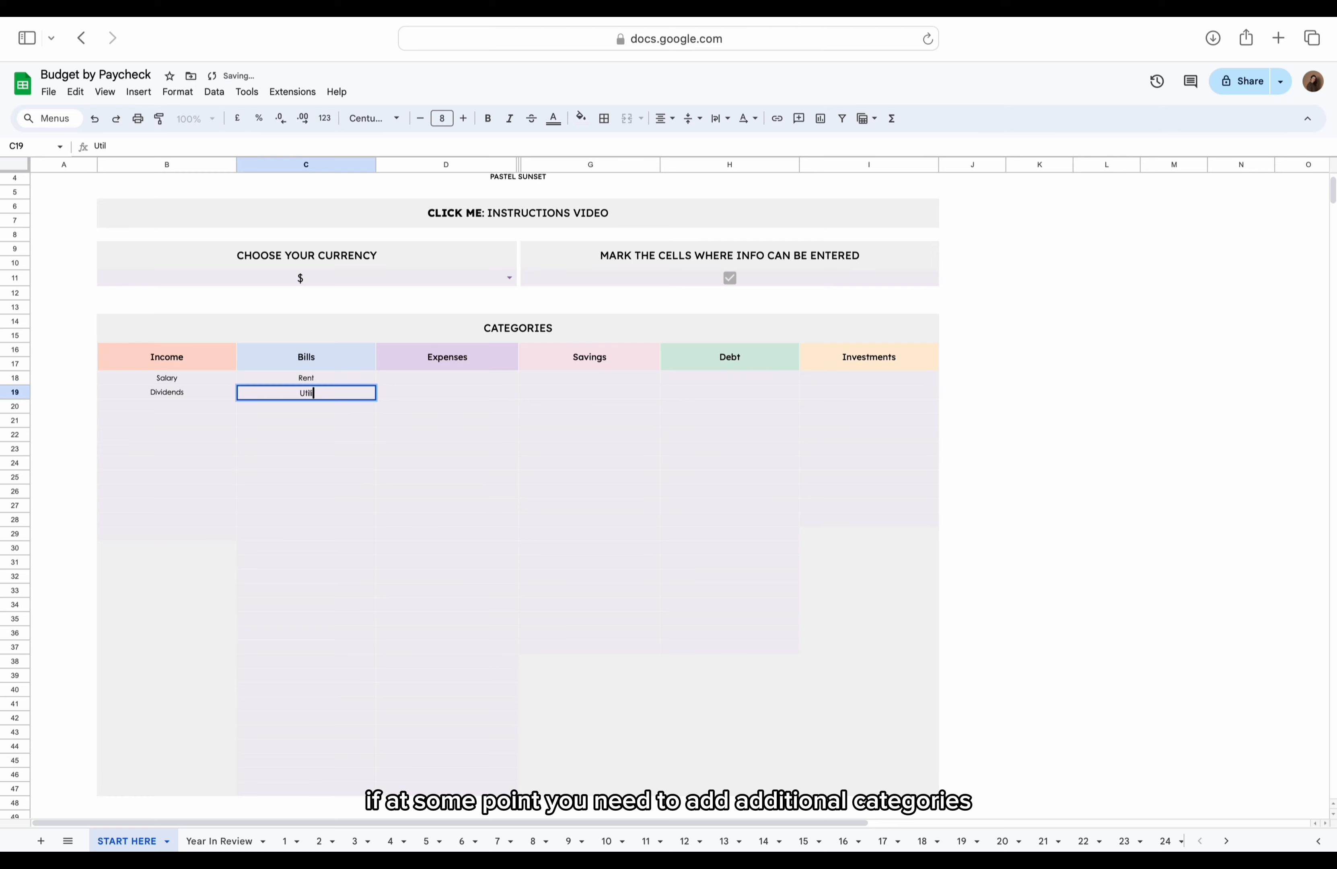
pyautogui.press('Return')
pyautogui.write('Phone')
pyautogui.press('Return')
pyautogui.write('Spotify')
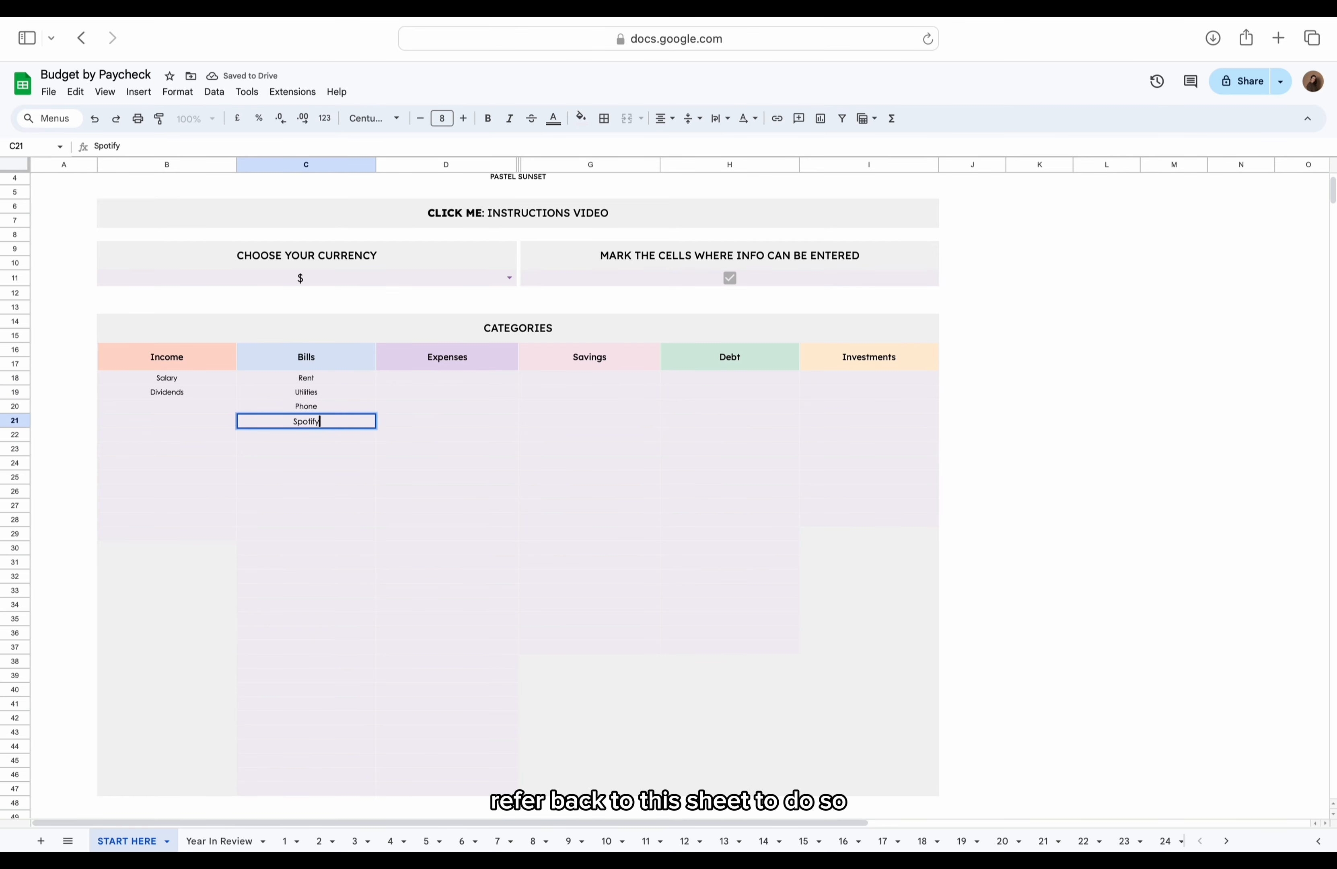
pyautogui.press('Return')
pyautogui.write('Netflix')
pyautogui.press('Return')
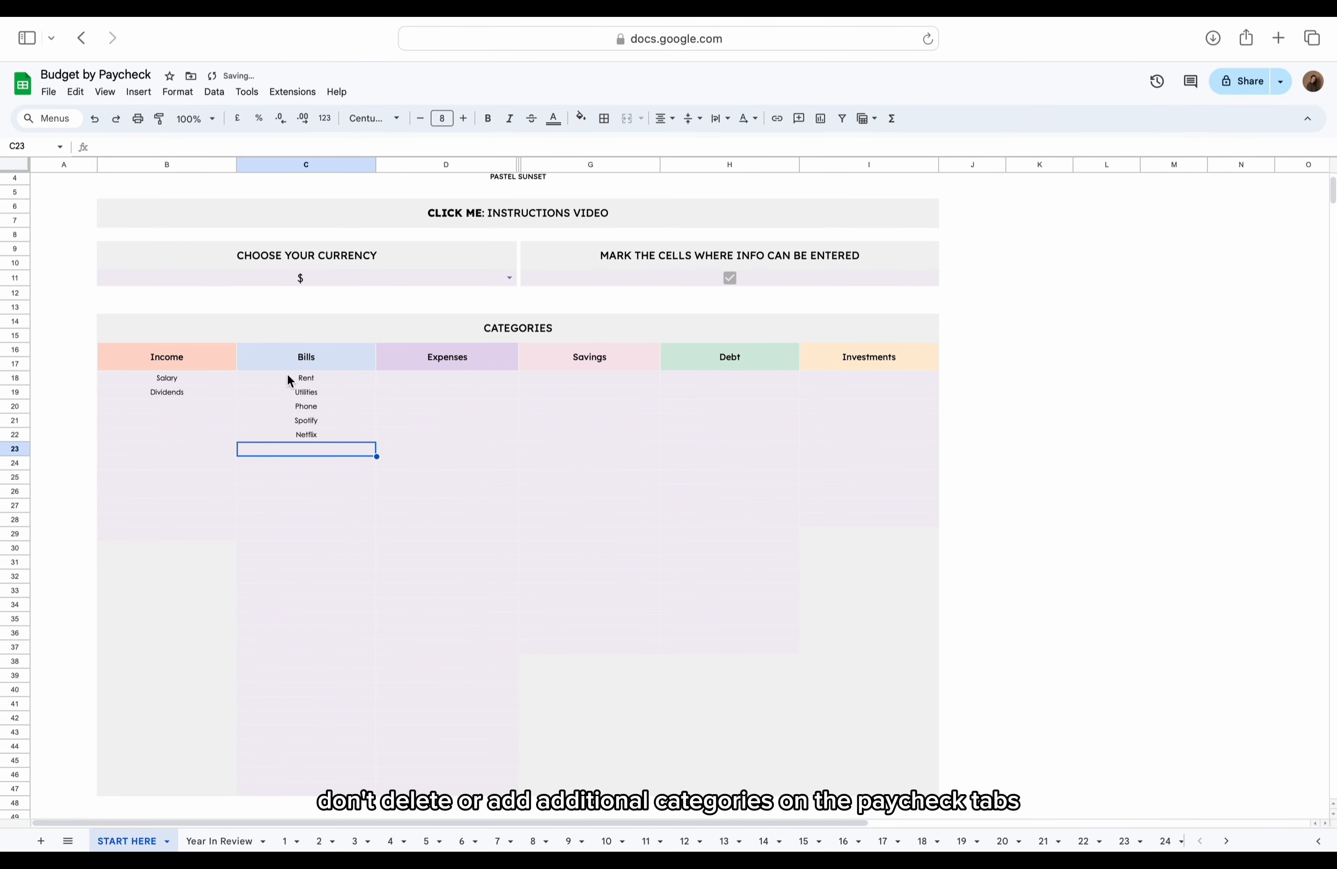
# Step: Add Groceries, Eating out, Beauty rituals, Entertainment and Gifts as the expense categories
pyautogui.click(477, 383)
pyautogui.write('Groceries')
pyautogui.press('Return')
pyautogui.write('Eating out')
pyautogui.press('Return')
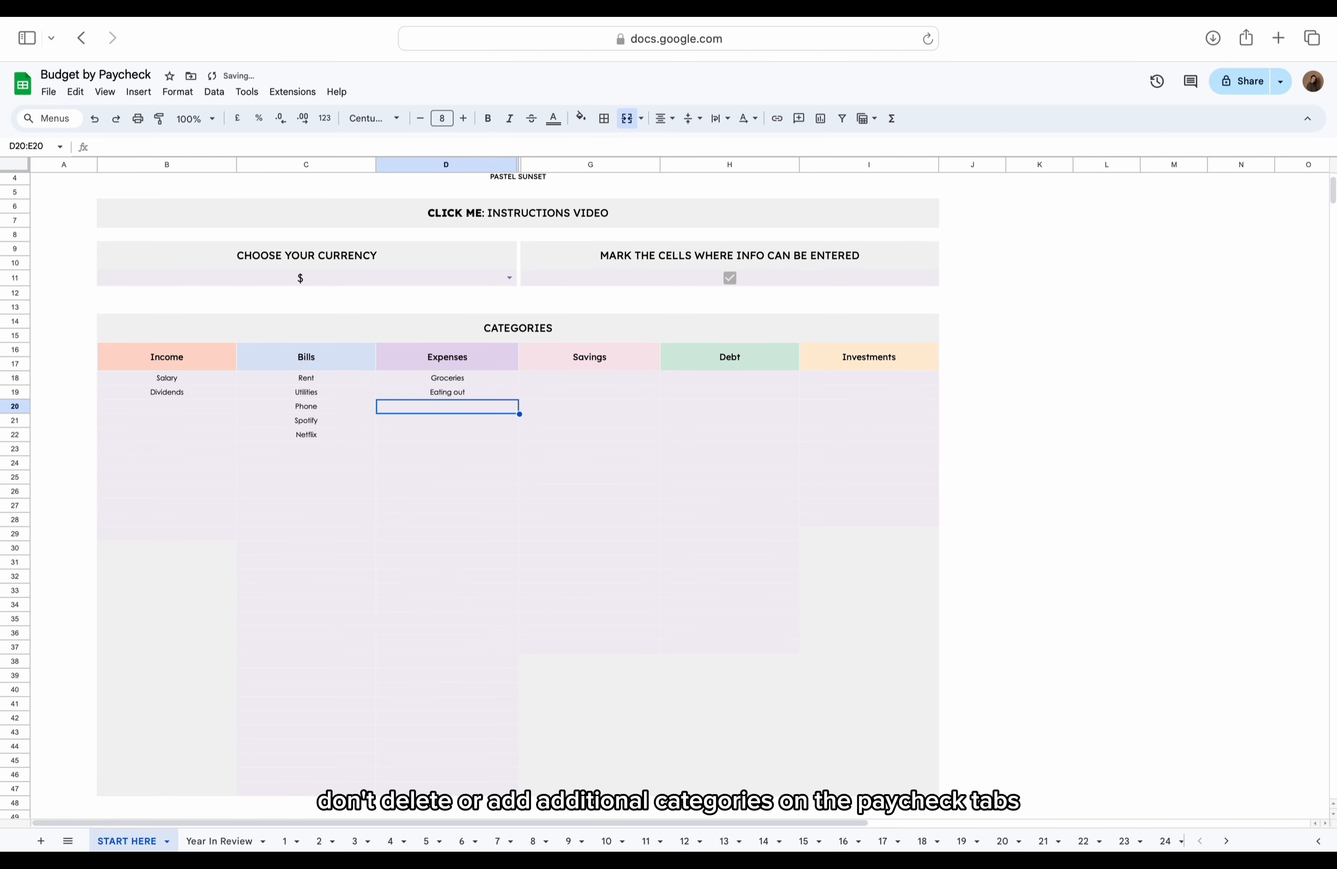
pyautogui.write('Beauty rituals')
pyautogui.press('Return')
pyautogui.write('Entertainment')
pyautogui.press('Return')
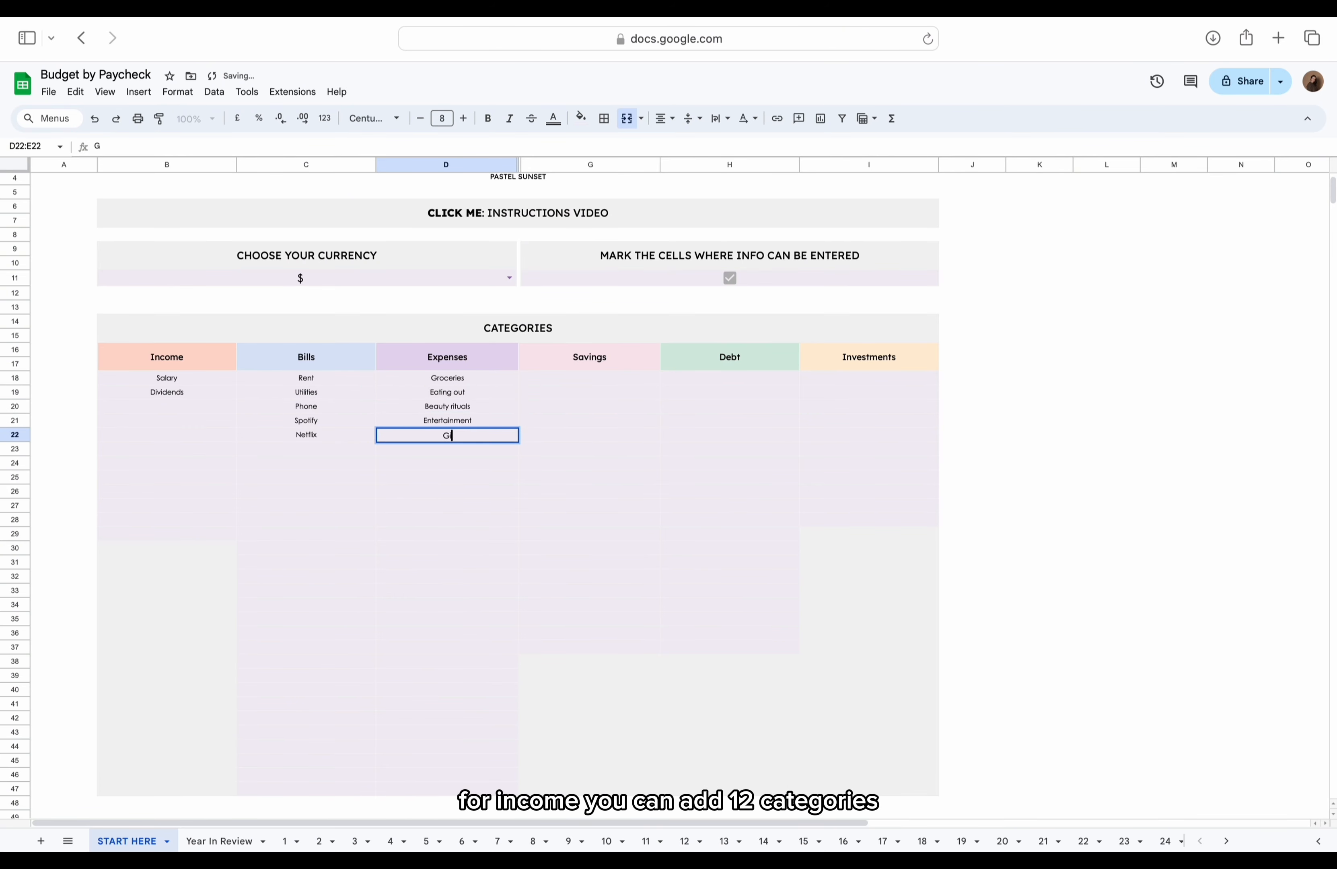
pyautogui.write('Gifts')
pyautogui.press('Return')
# Step: Add Emergency fund and Travel fund as the savings categories
pyautogui.click(584, 383)
pyautogui.write('Emergency fund')
pyautogui.press('Return')
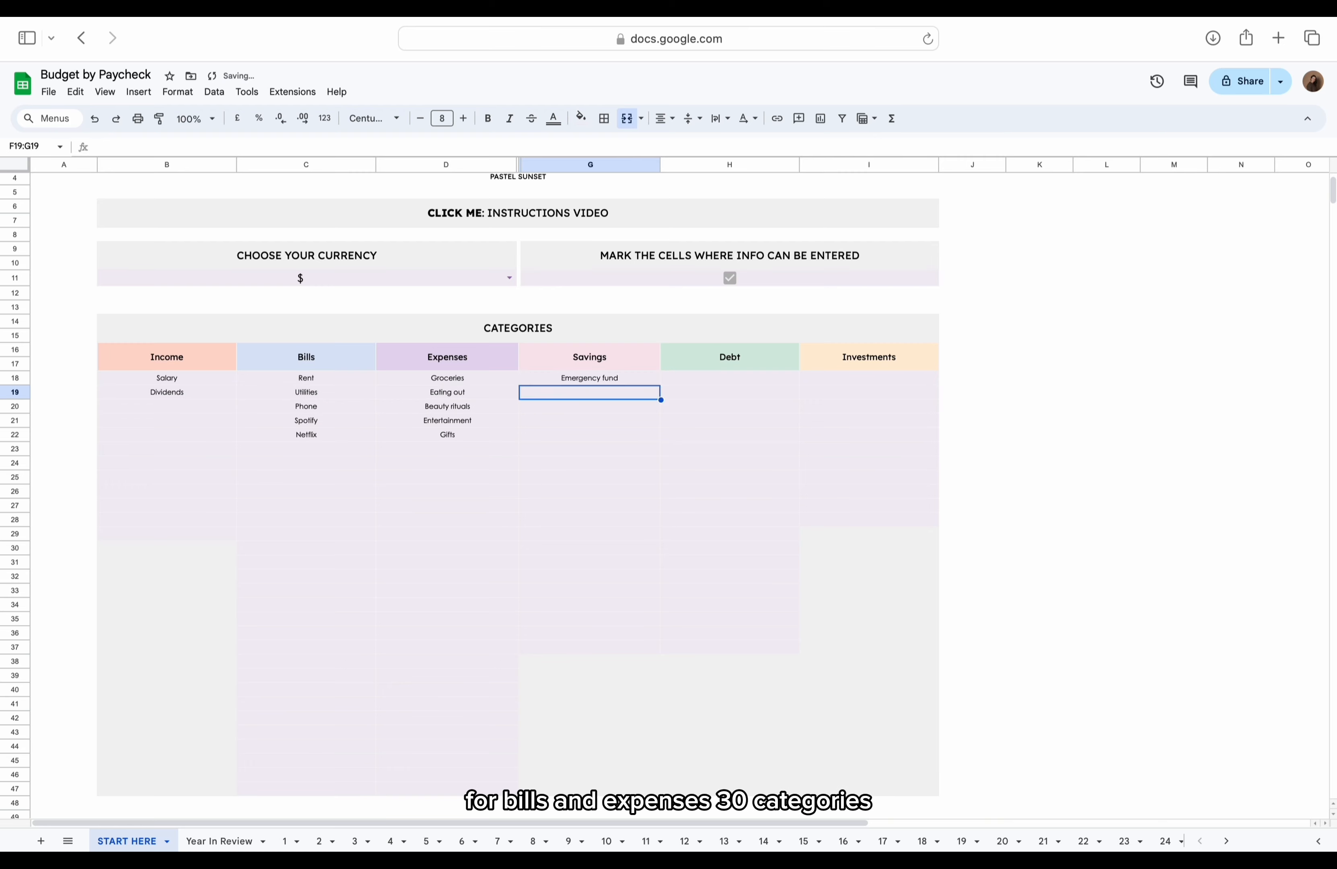
pyautogui.write('Travel fund')
pyautogui.press('Return')
# Step: Add Student loan and Mortgage as the debt categories
pyautogui.click(728, 379)
pyautogui.write('Student loan')
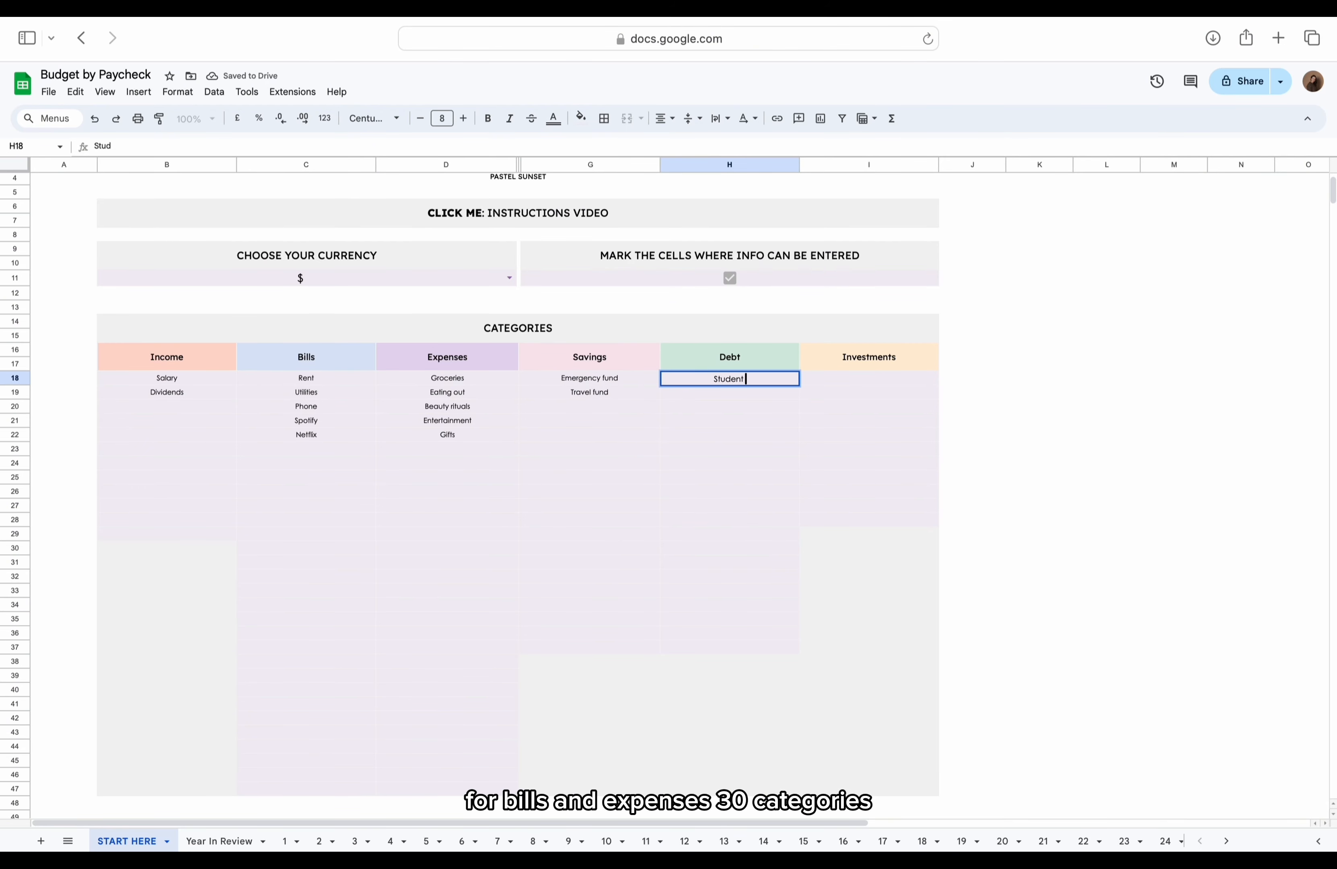
pyautogui.press('Return')
pyautogui.write('Mortgage')
pyautogui.press('Return')
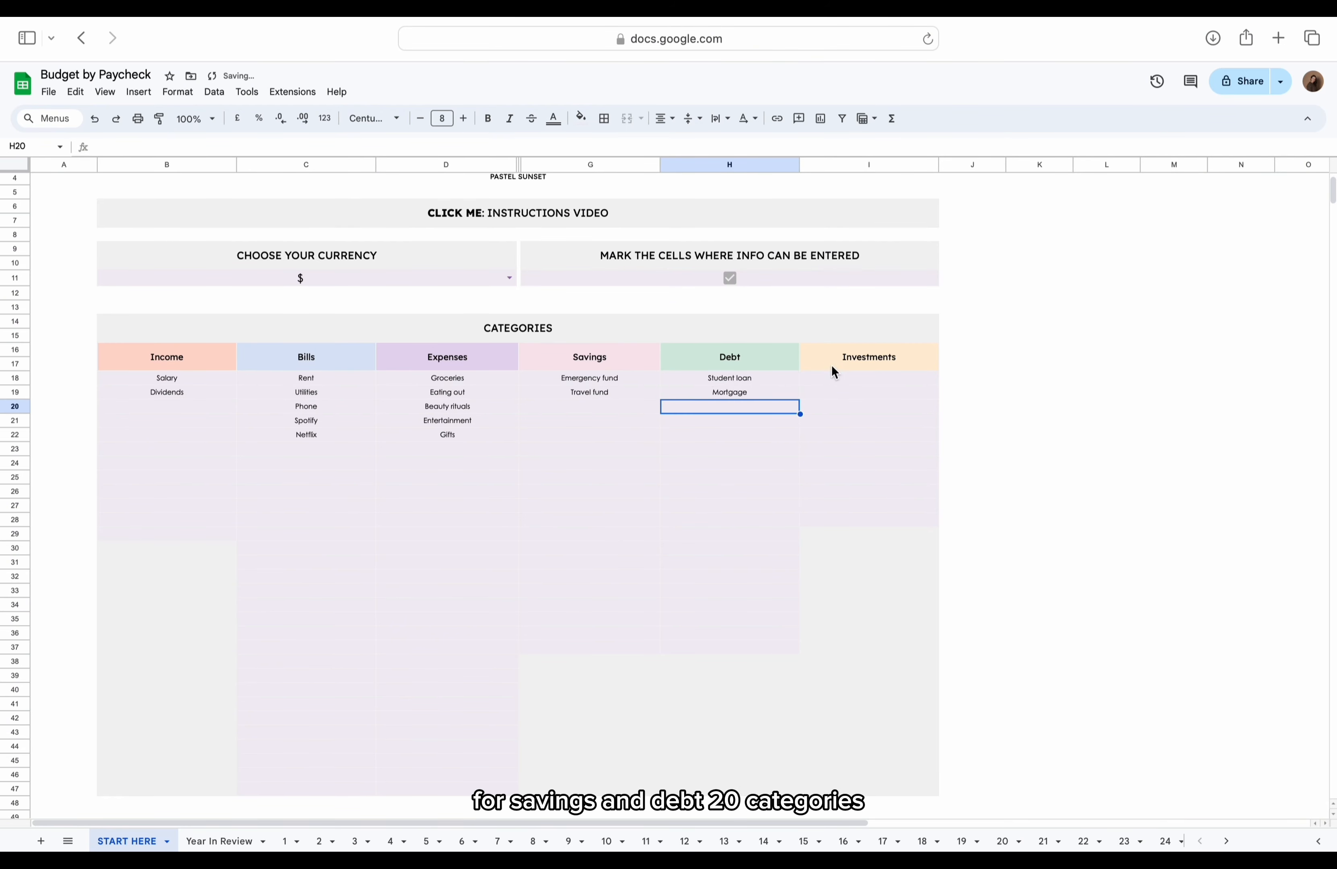
# Step: Add Index funds and Stock market as the investment categories
pyautogui.click(834, 376)
pyautogui.write('Index funds')
pyautogui.press('Return')
pyautogui.write('Stock market')
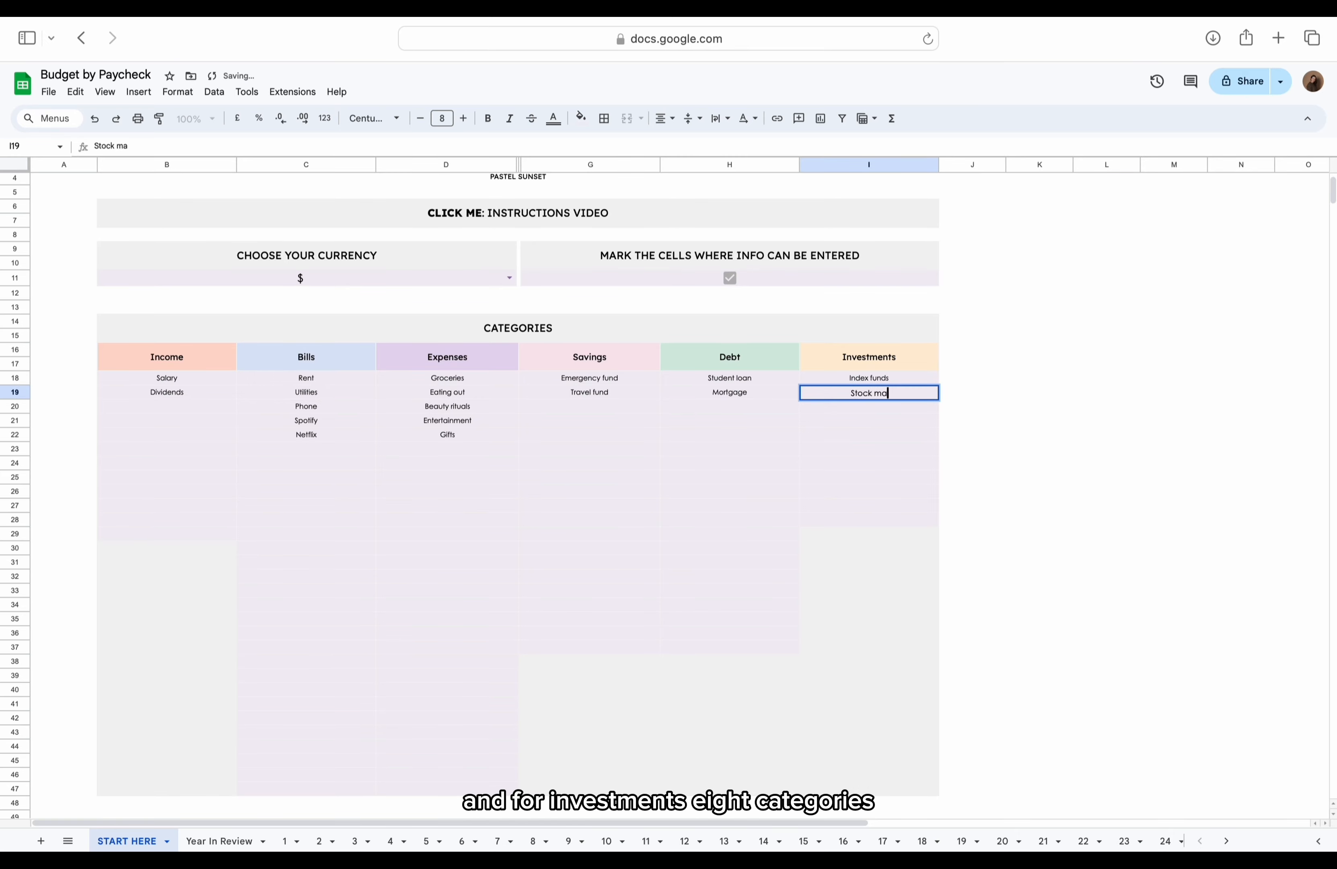
pyautogui.press('Return')
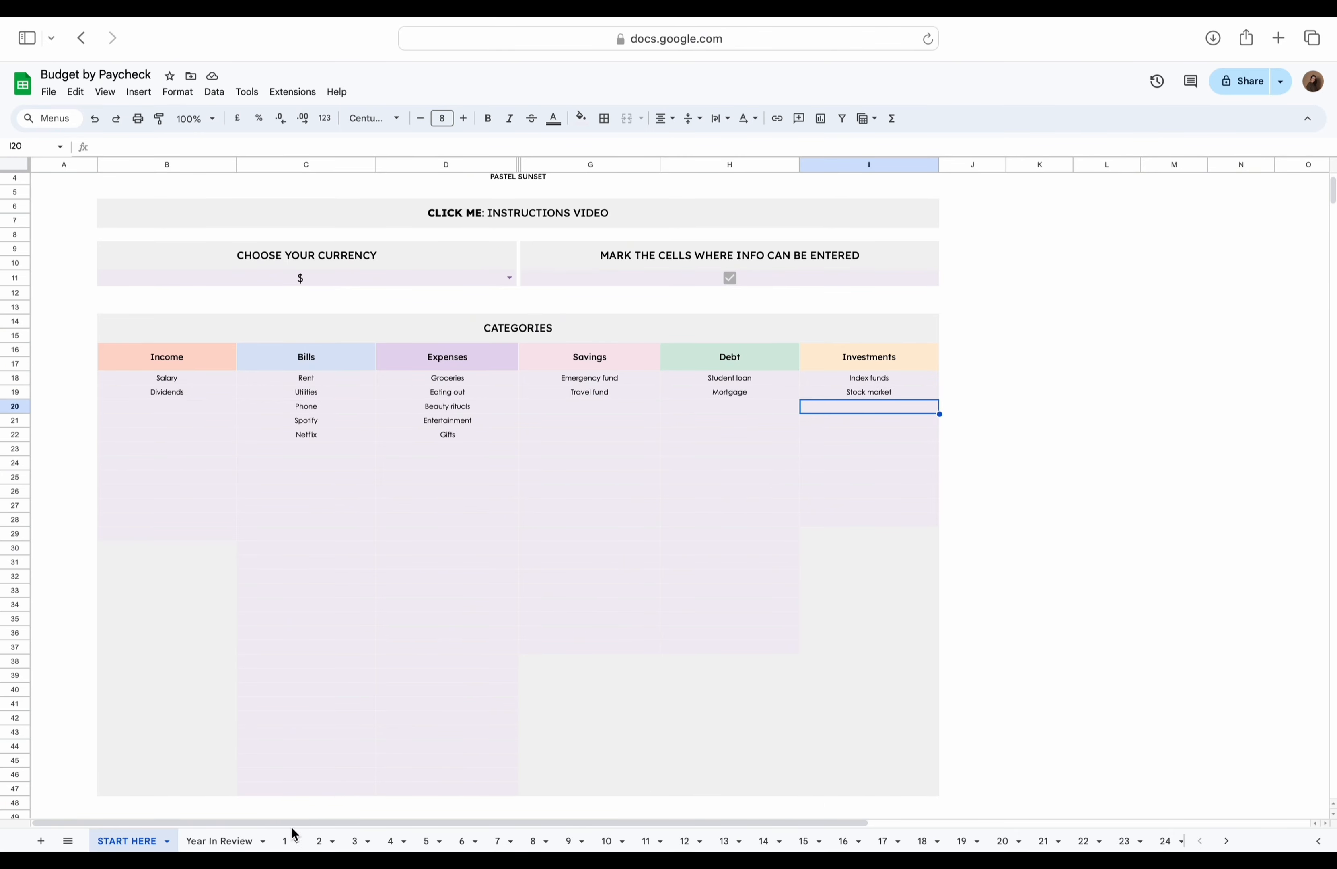
# Step: Open paycheck sheet 1 and set its zoom level to 90%
pyautogui.click(290, 841)
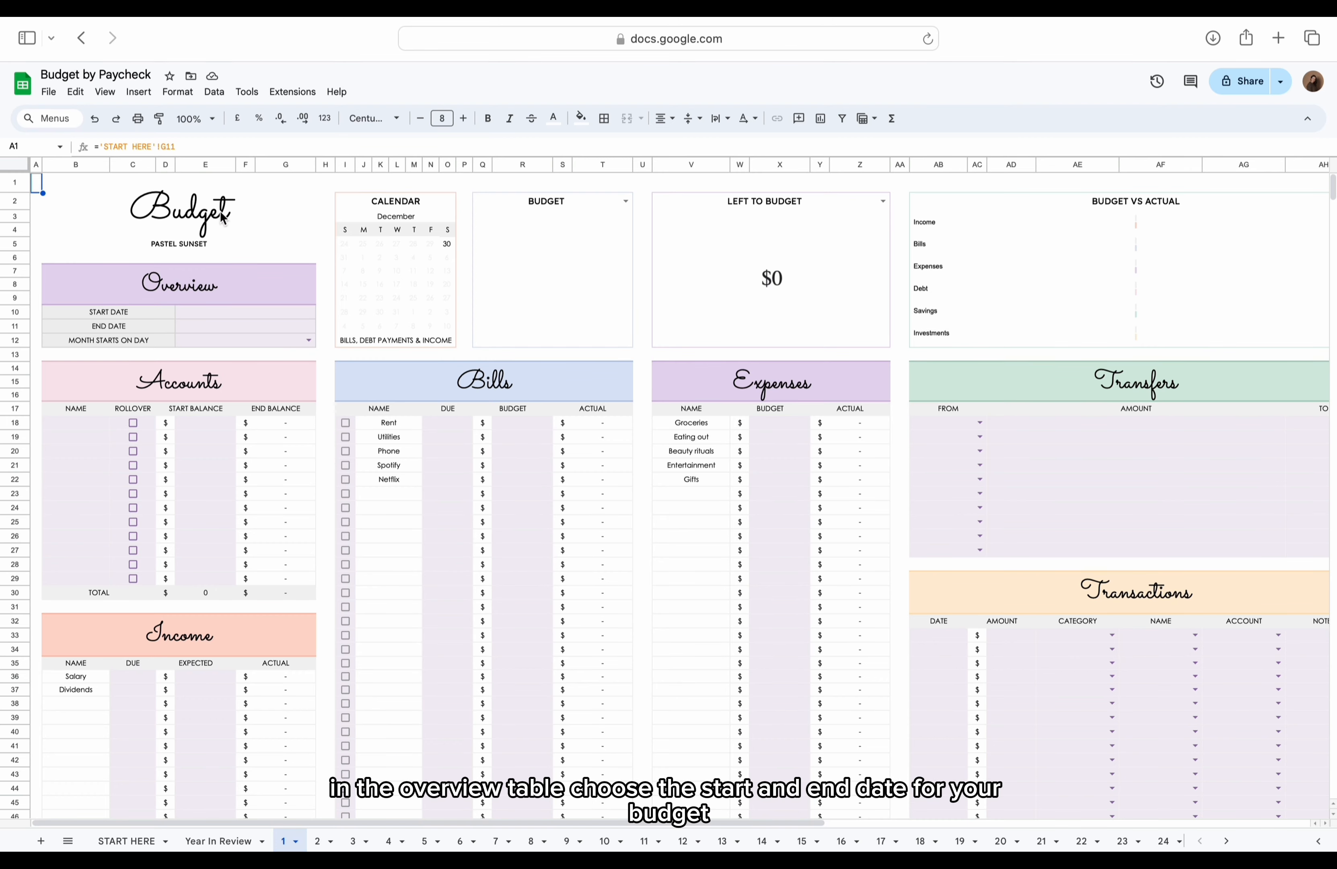
pyautogui.click(195, 118)
pyautogui.write('90')
pyautogui.press('Return')
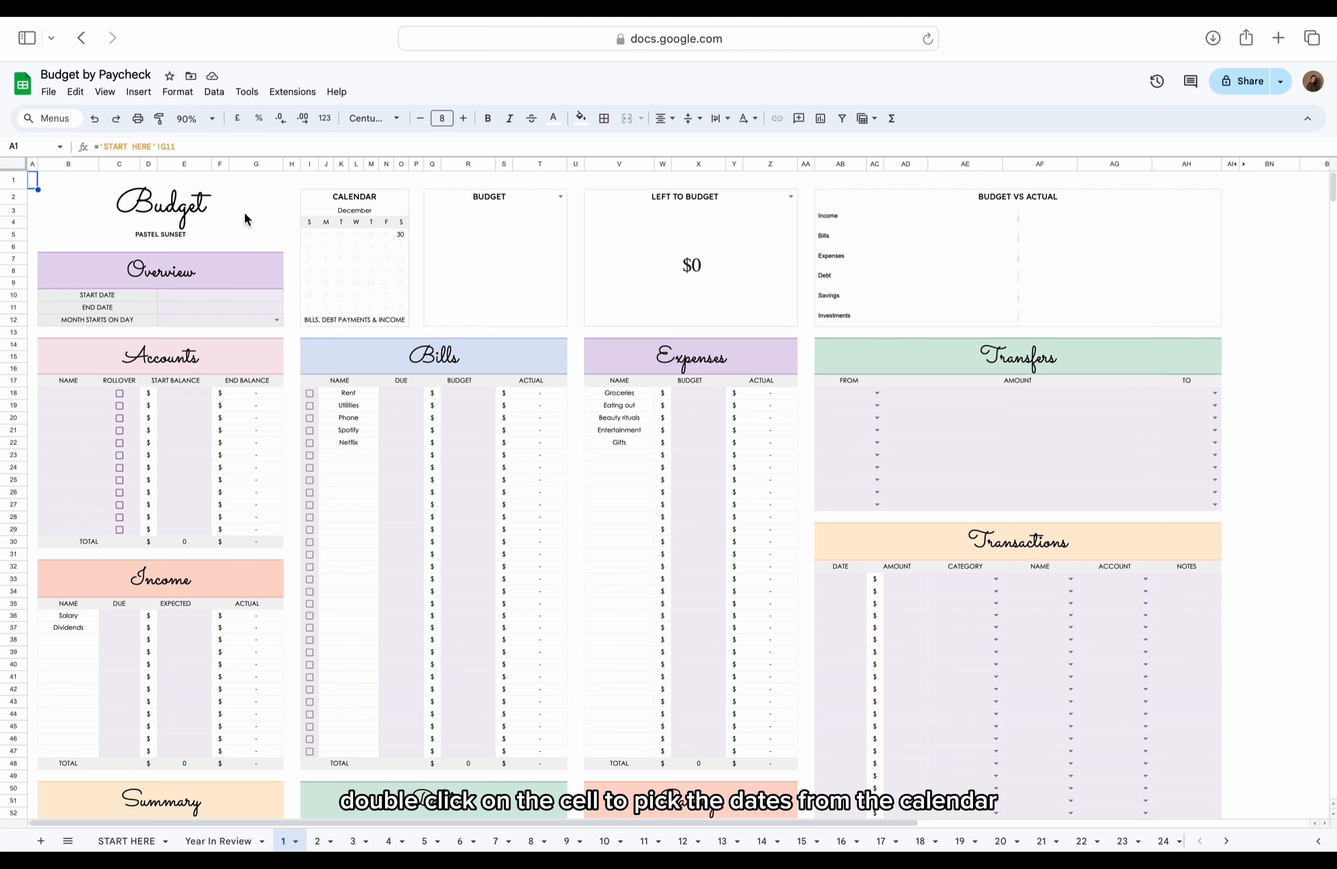
# Step: In the Overview table, set the start date to 17 May 2024 and the end date to 31 May 2024
pyautogui.doubleClick(241, 298)
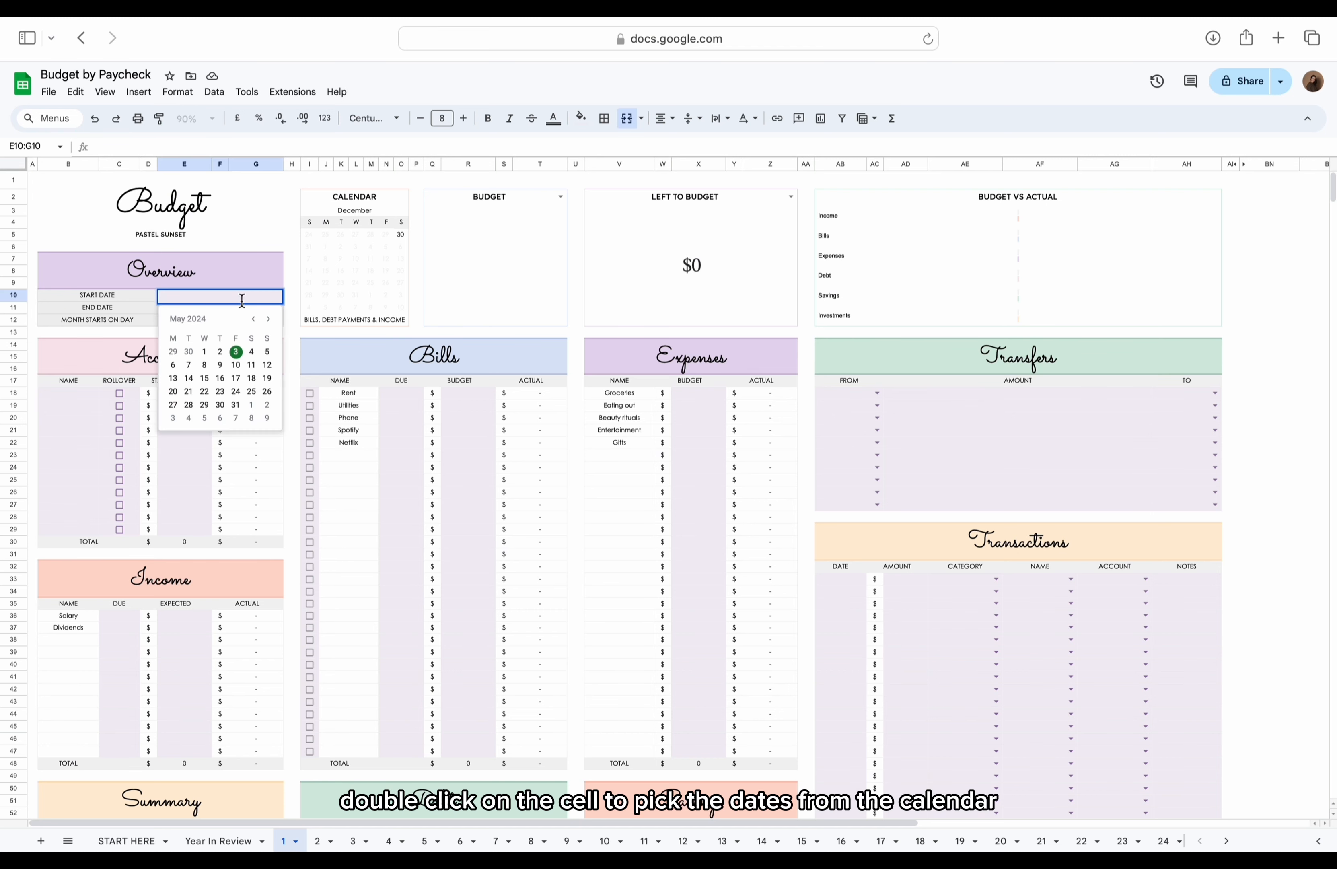
pyautogui.click(235, 378)
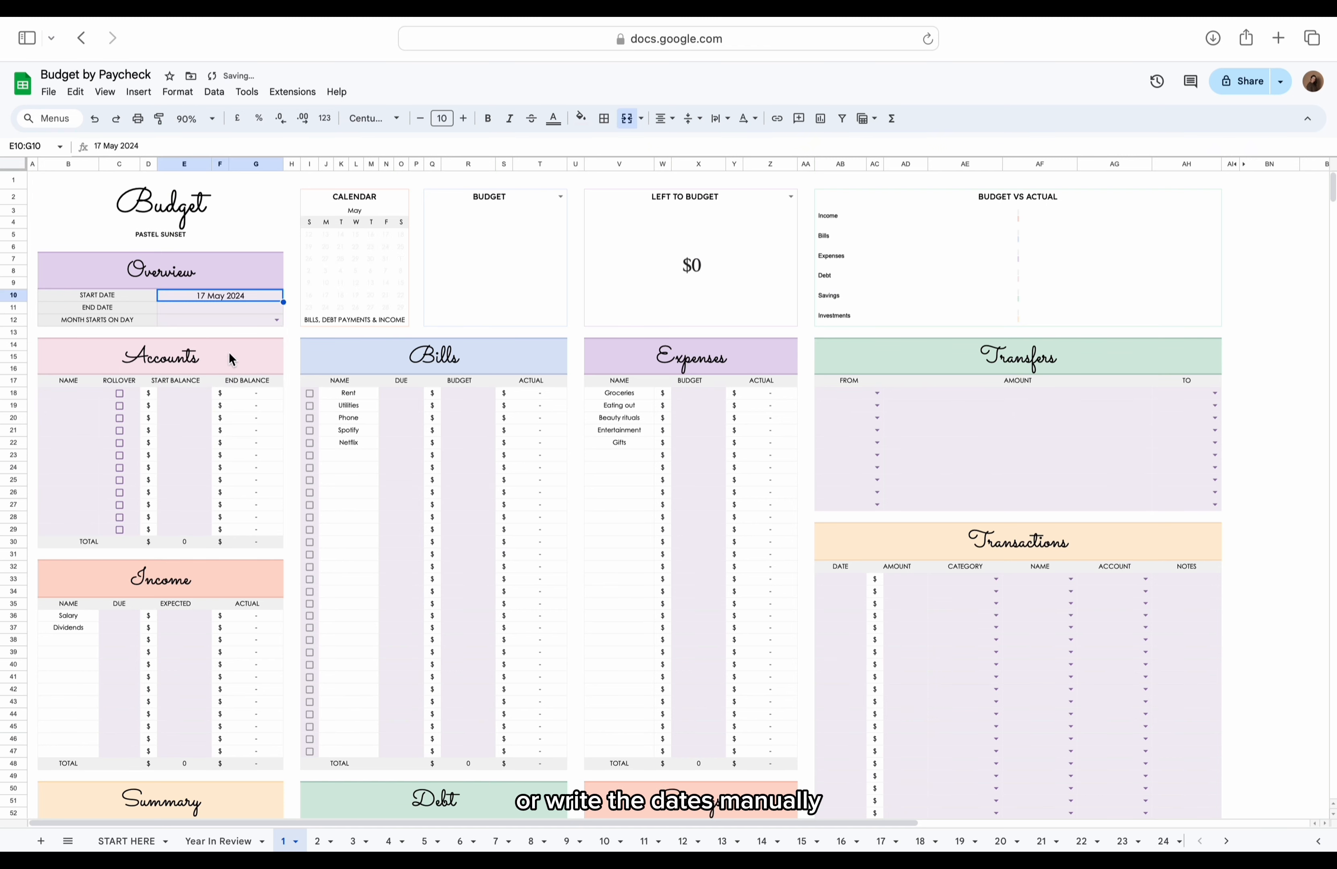
pyautogui.doubleClick(232, 307)
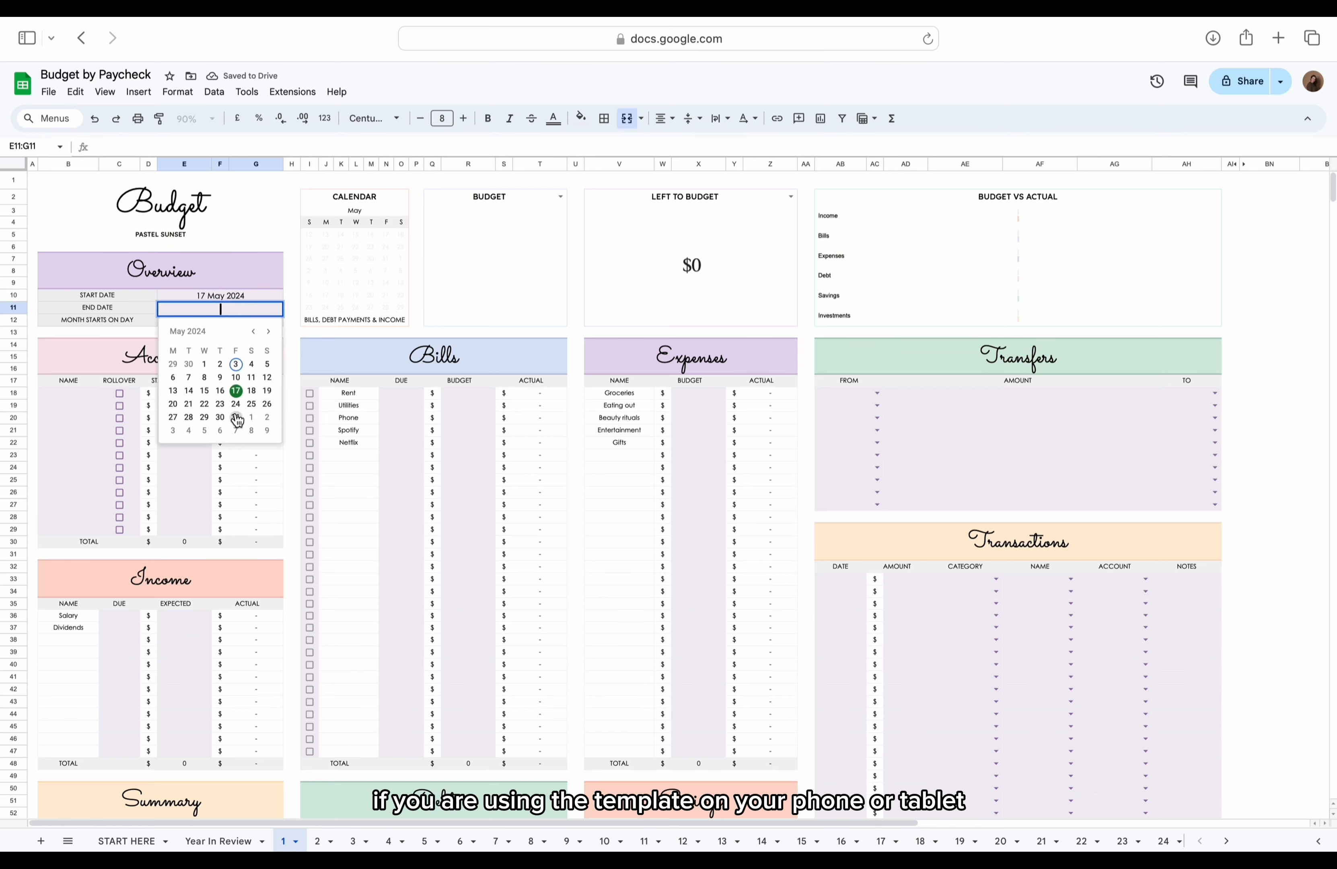
pyautogui.click(237, 419)
# Step: Set the font size of the start and end dates to 8, and choose Sunday as the day the month starts on
pyautogui.moveTo(228, 298); pyautogui.dragTo(228, 304)
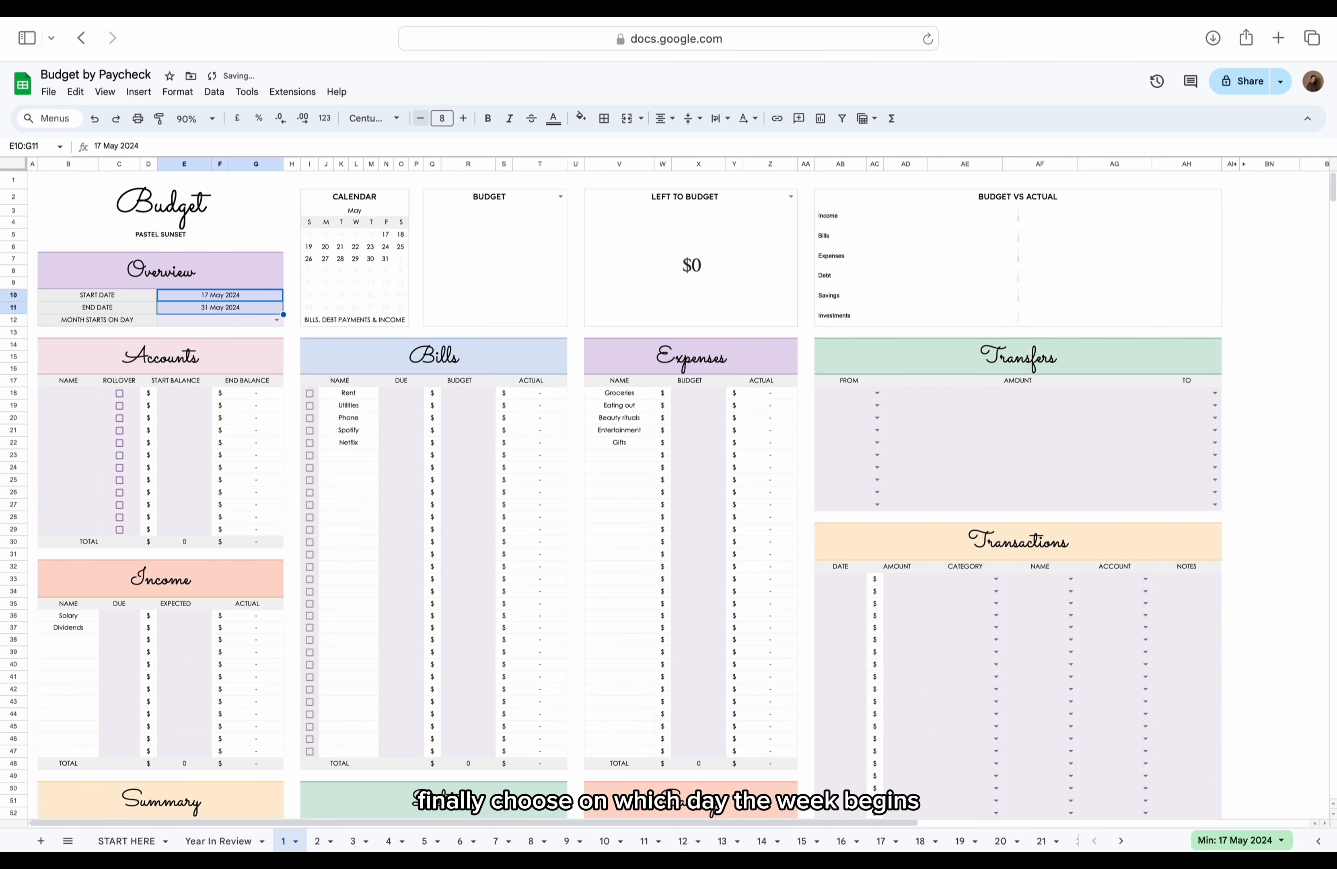
pyautogui.click(276, 320)
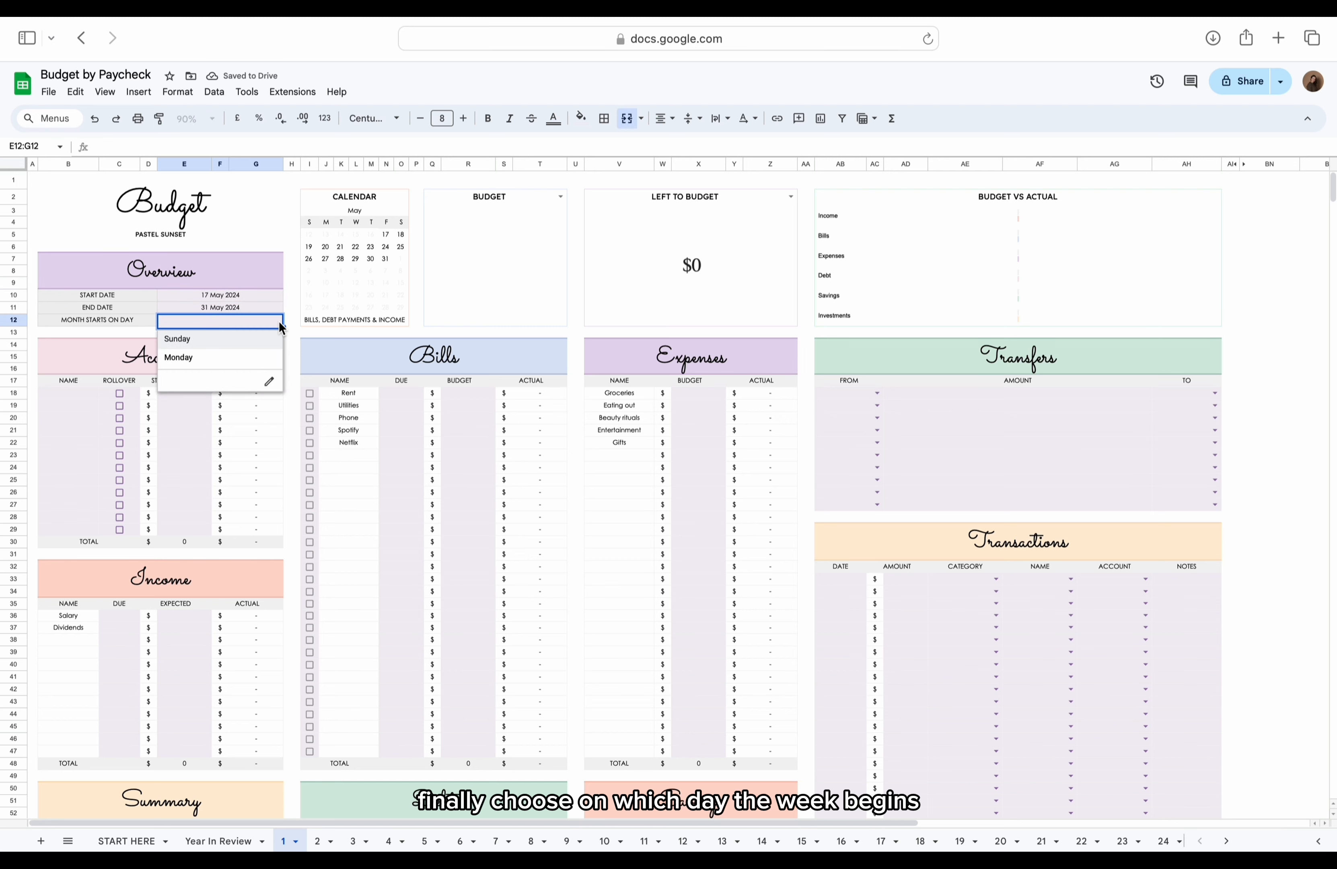
pyautogui.click(254, 340)
# Step: List Checking, Credit card 1, Credit card 2 and Cash as the account names in the Accounts table
pyautogui.click(81, 393)
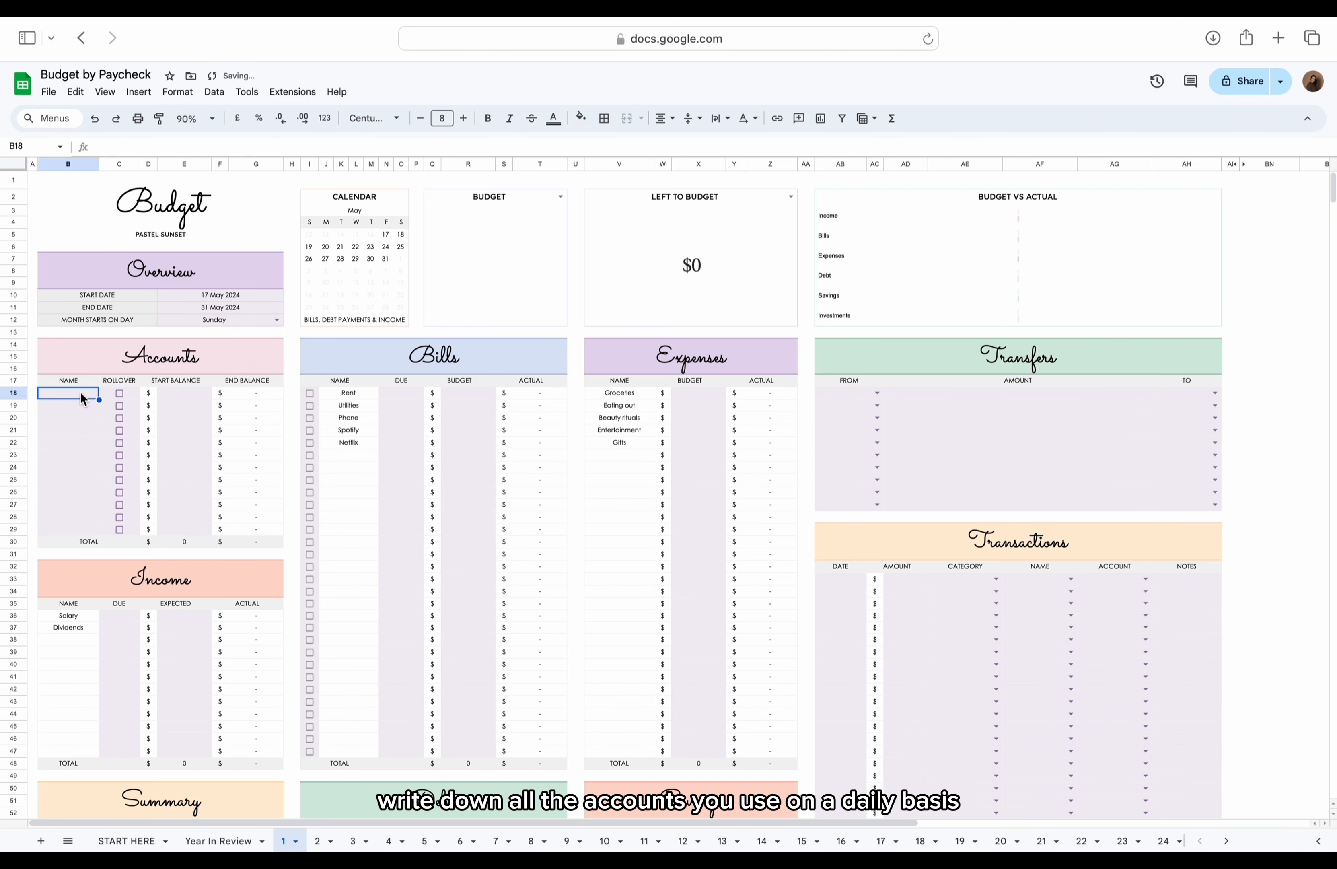
pyautogui.write('Checking')
pyautogui.press('Return')
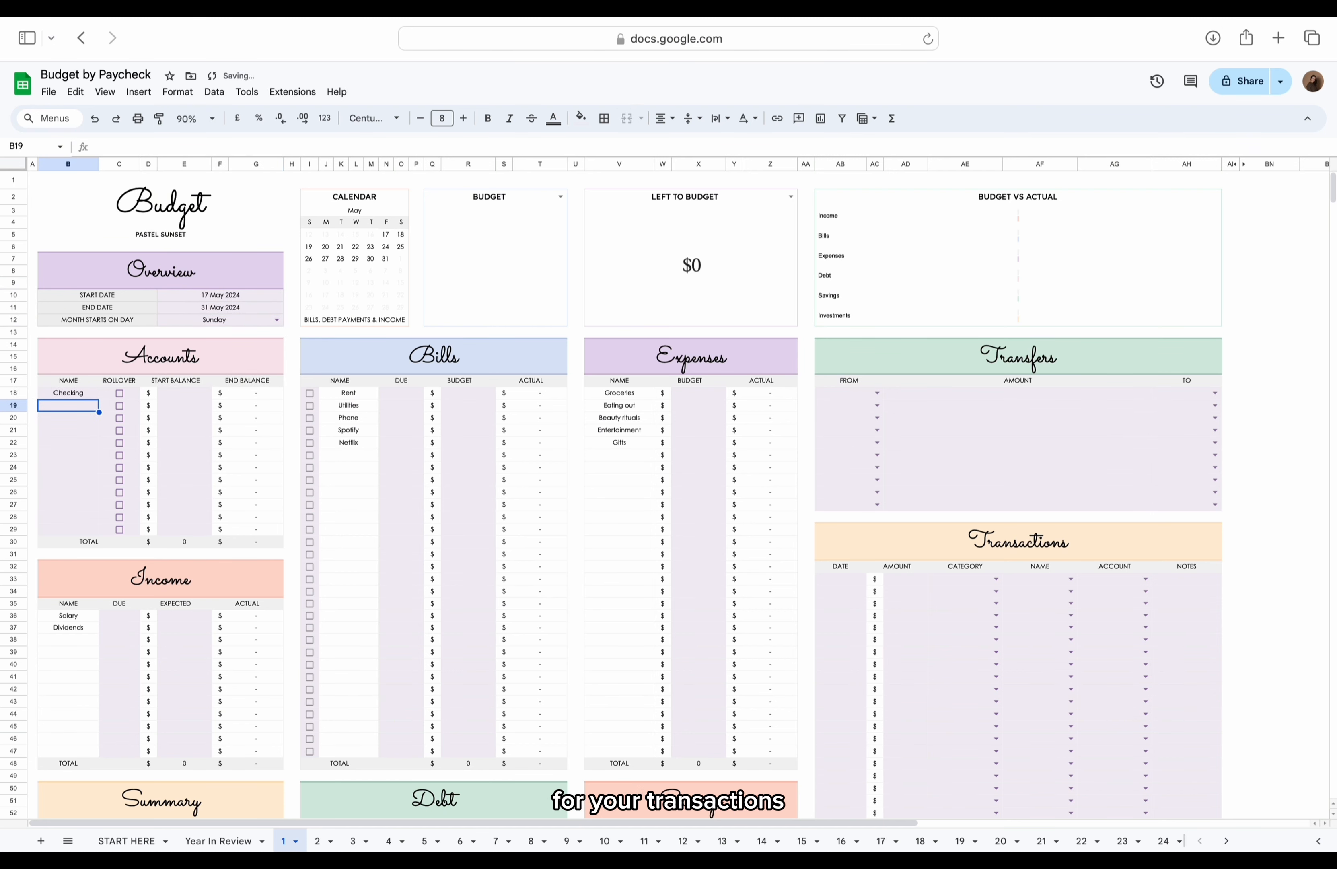
pyautogui.write('Credit card 1')
pyautogui.press('Return')
pyautogui.write('Credi')
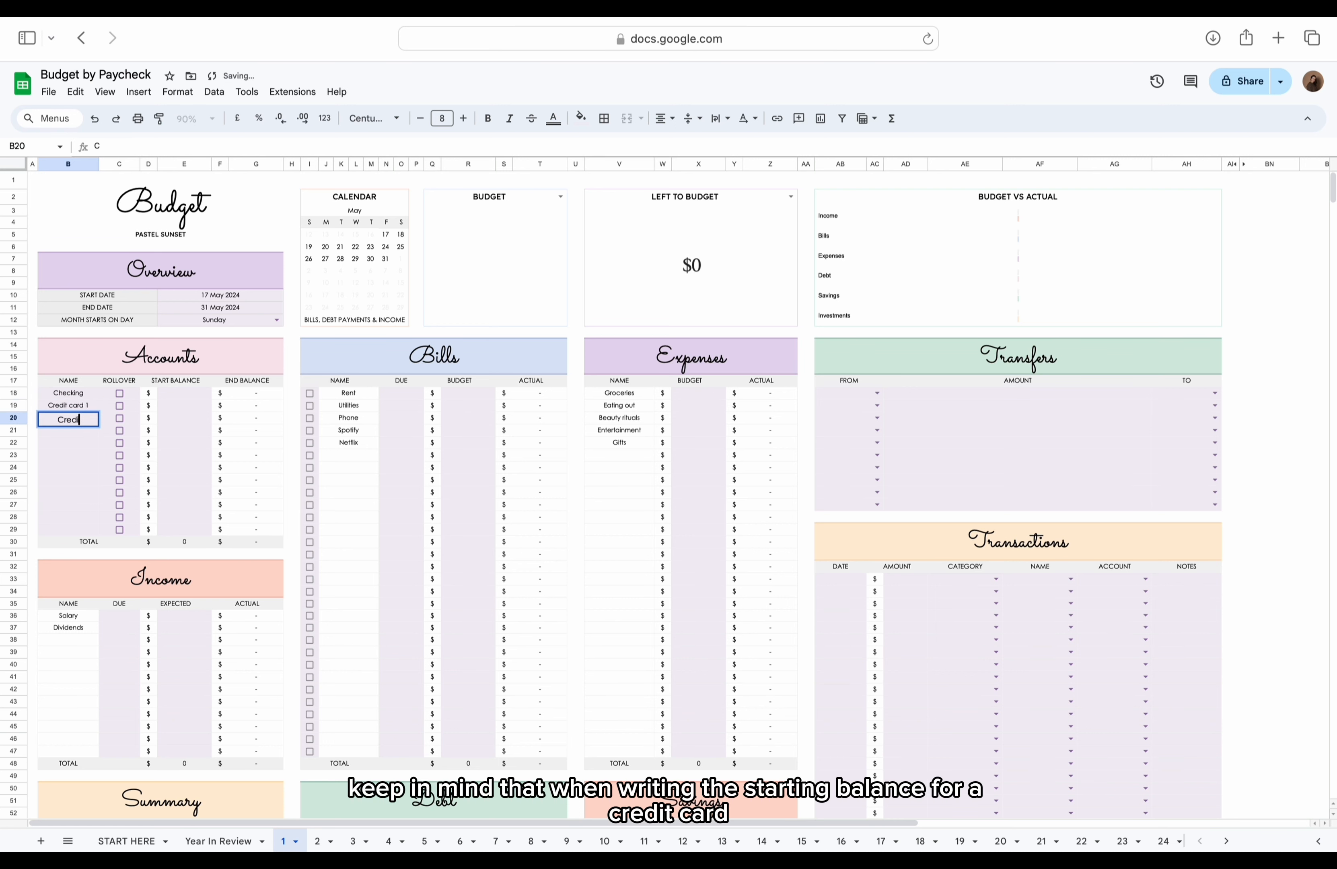
pyautogui.write('t card 2')
pyautogui.press('Return')
pyautogui.write('Cash')
# Step: Enter the start balances: 2000 for Checking, -500 for Credit card 1, -250 for Credit card 2 and 100 for Cash
pyautogui.click(184, 396)
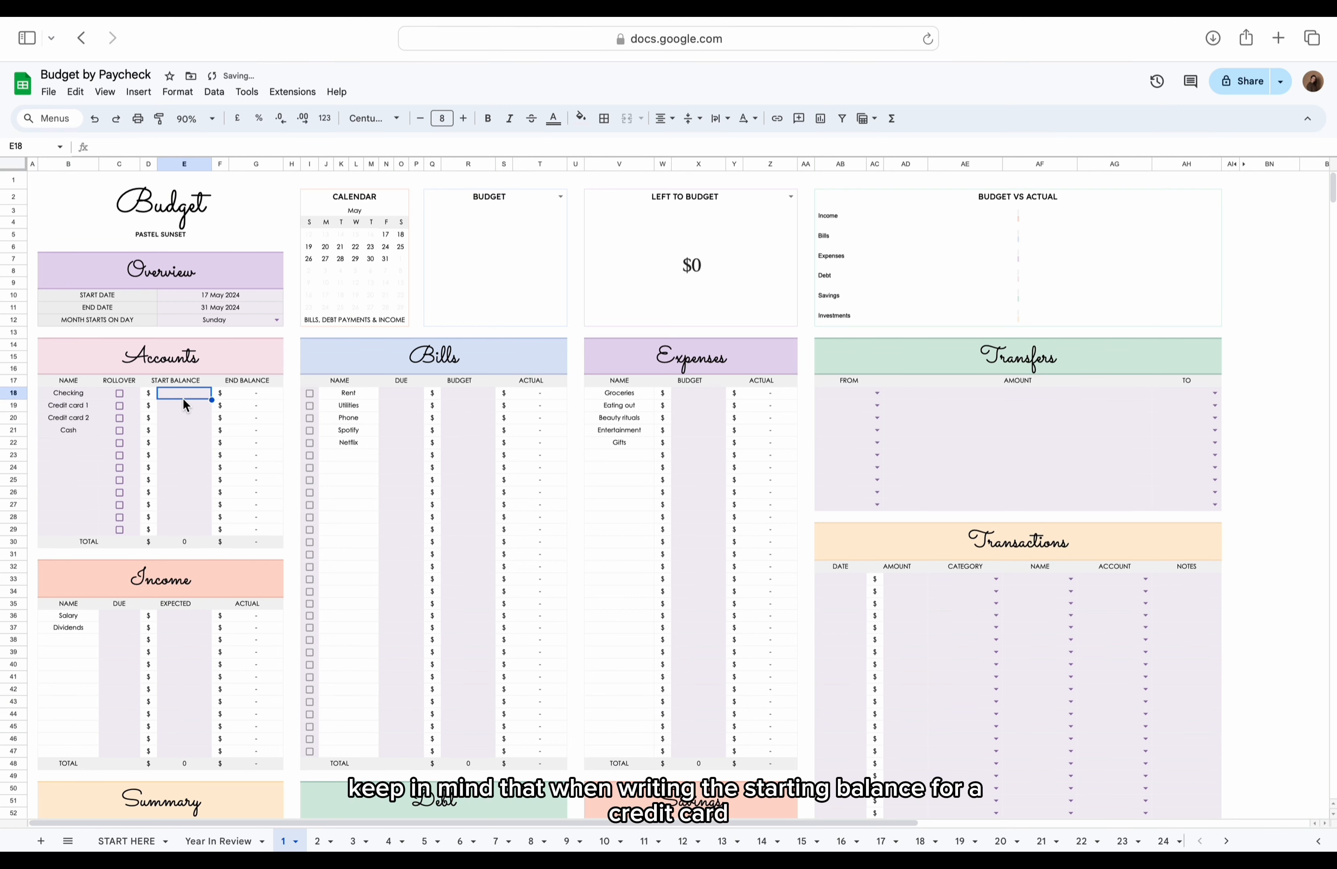
pyautogui.write('2000')
pyautogui.press('Return')
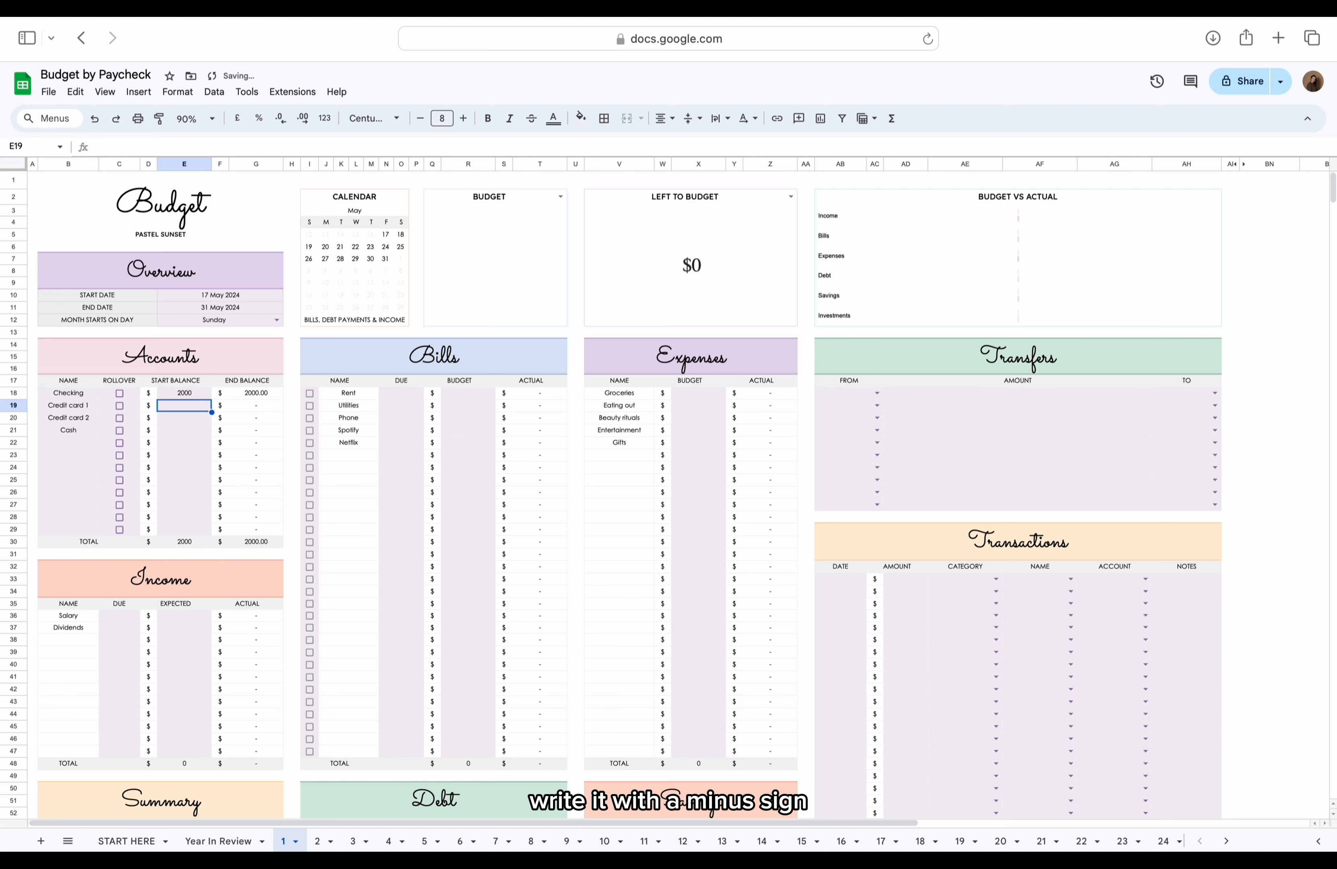
pyautogui.write('-500')
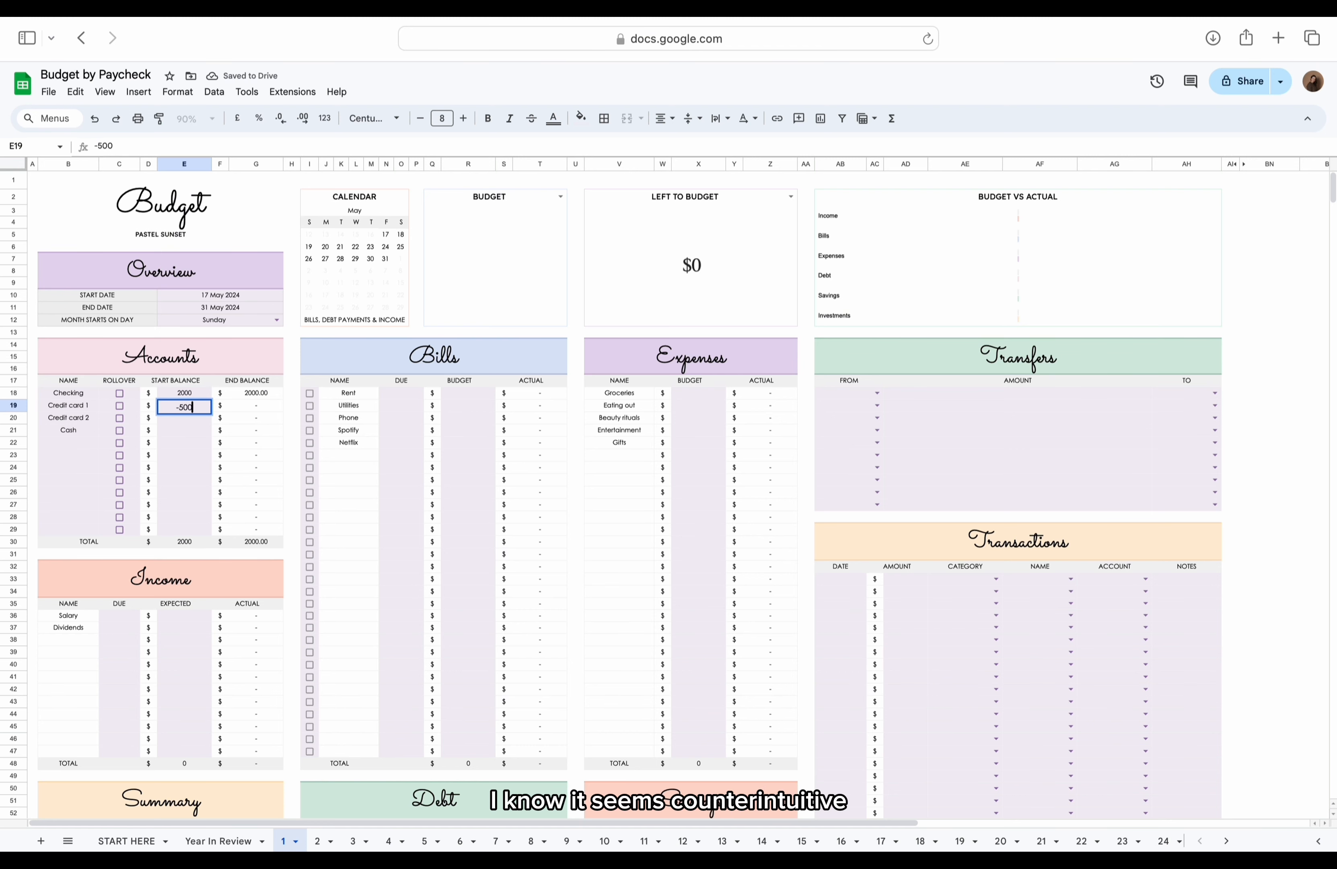
pyautogui.press('Return')
pyautogui.write('-250')
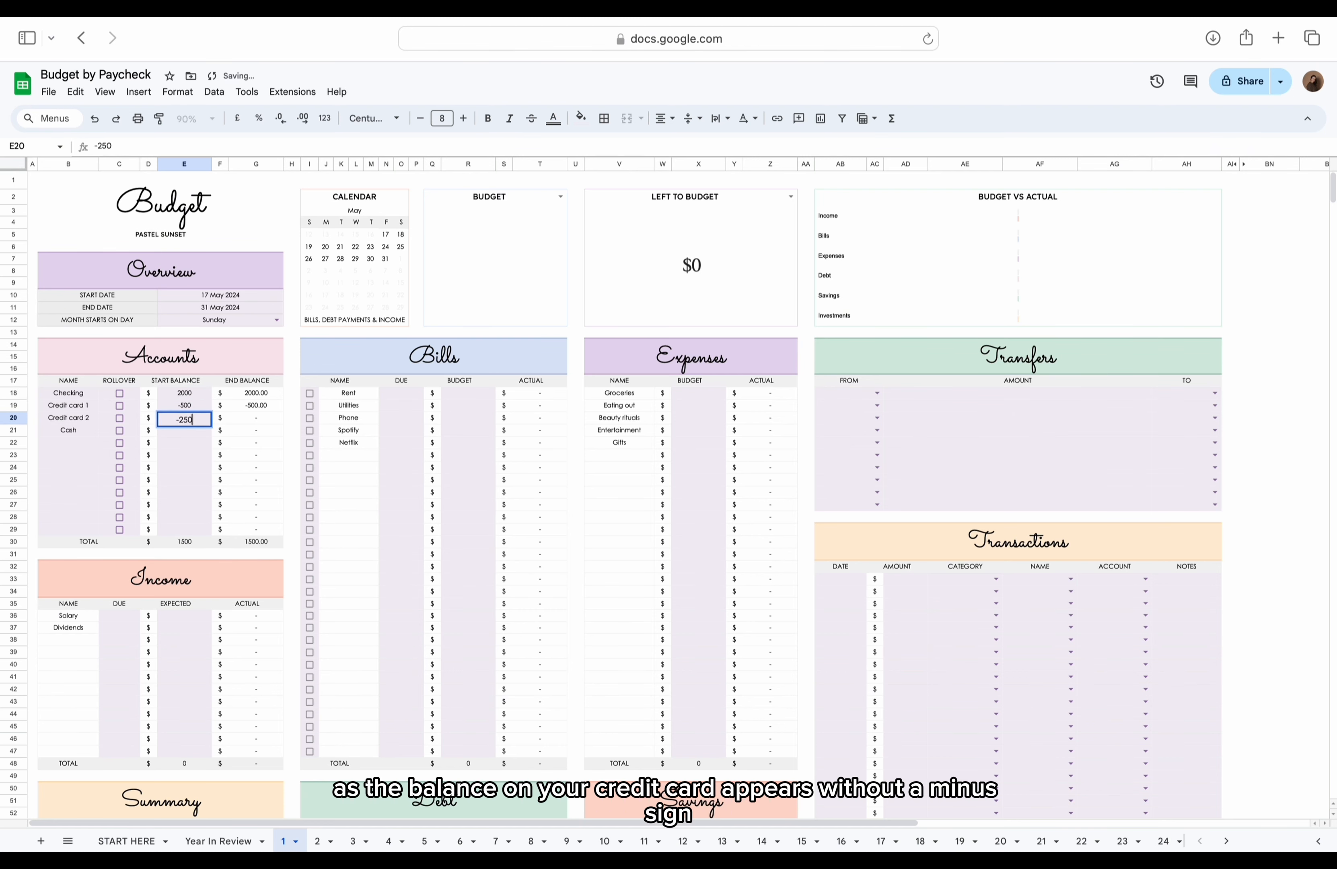
pyautogui.press('Return')
pyautogui.write('100')
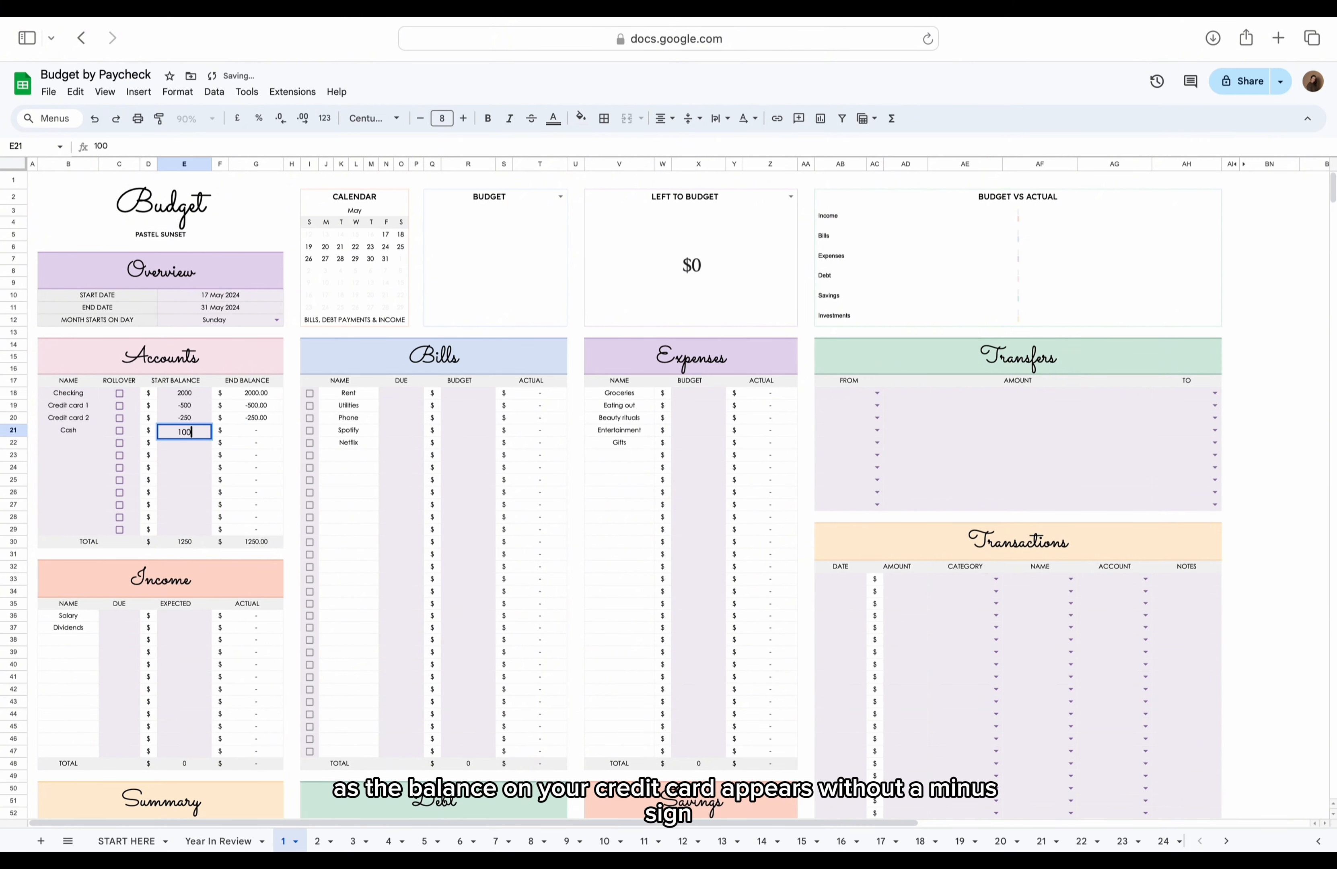
pyautogui.press('Return')
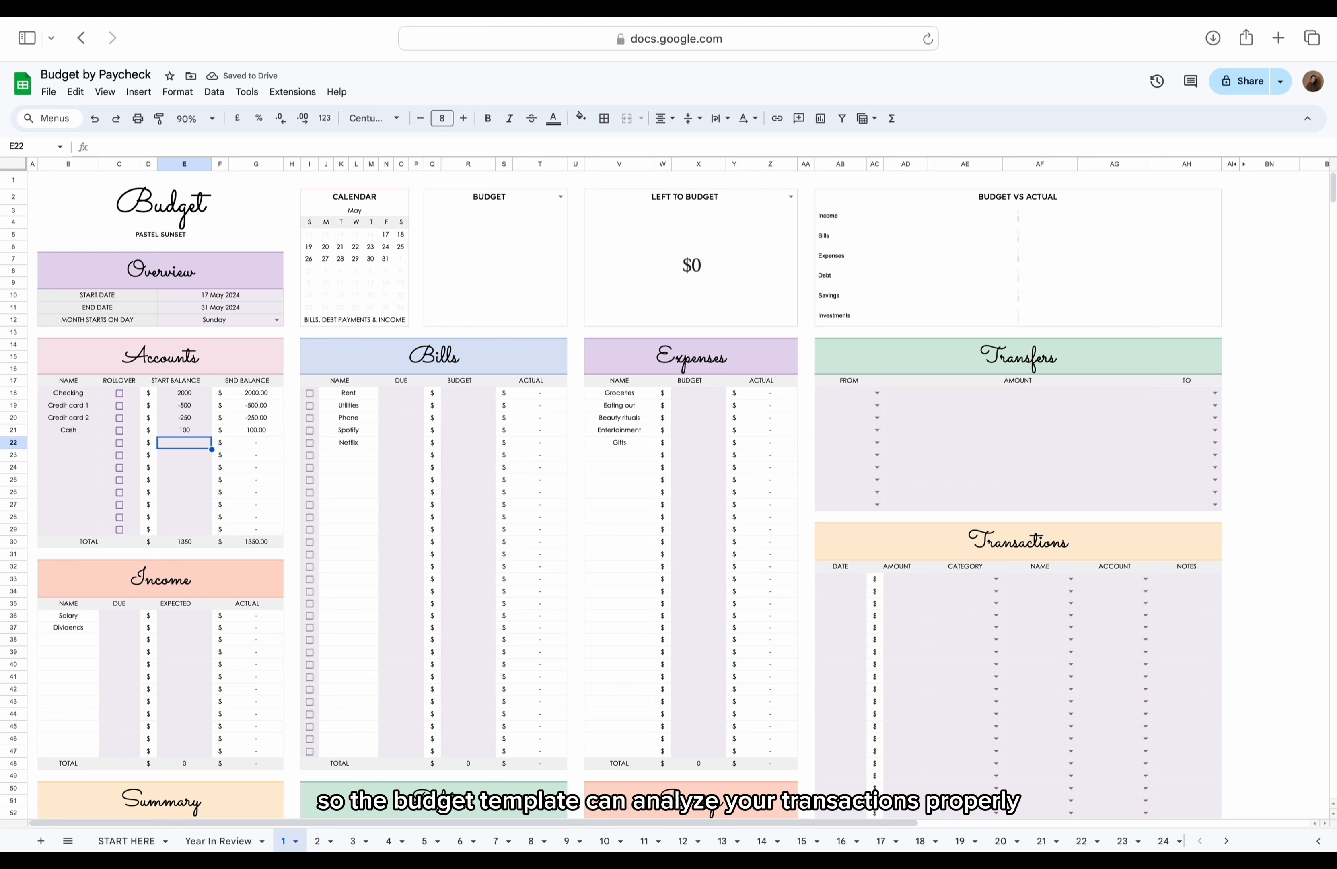
# Step: Turn on rollover for the Checking account, and switch Credit card 1's rollover on and back off
pyautogui.click(120, 394)
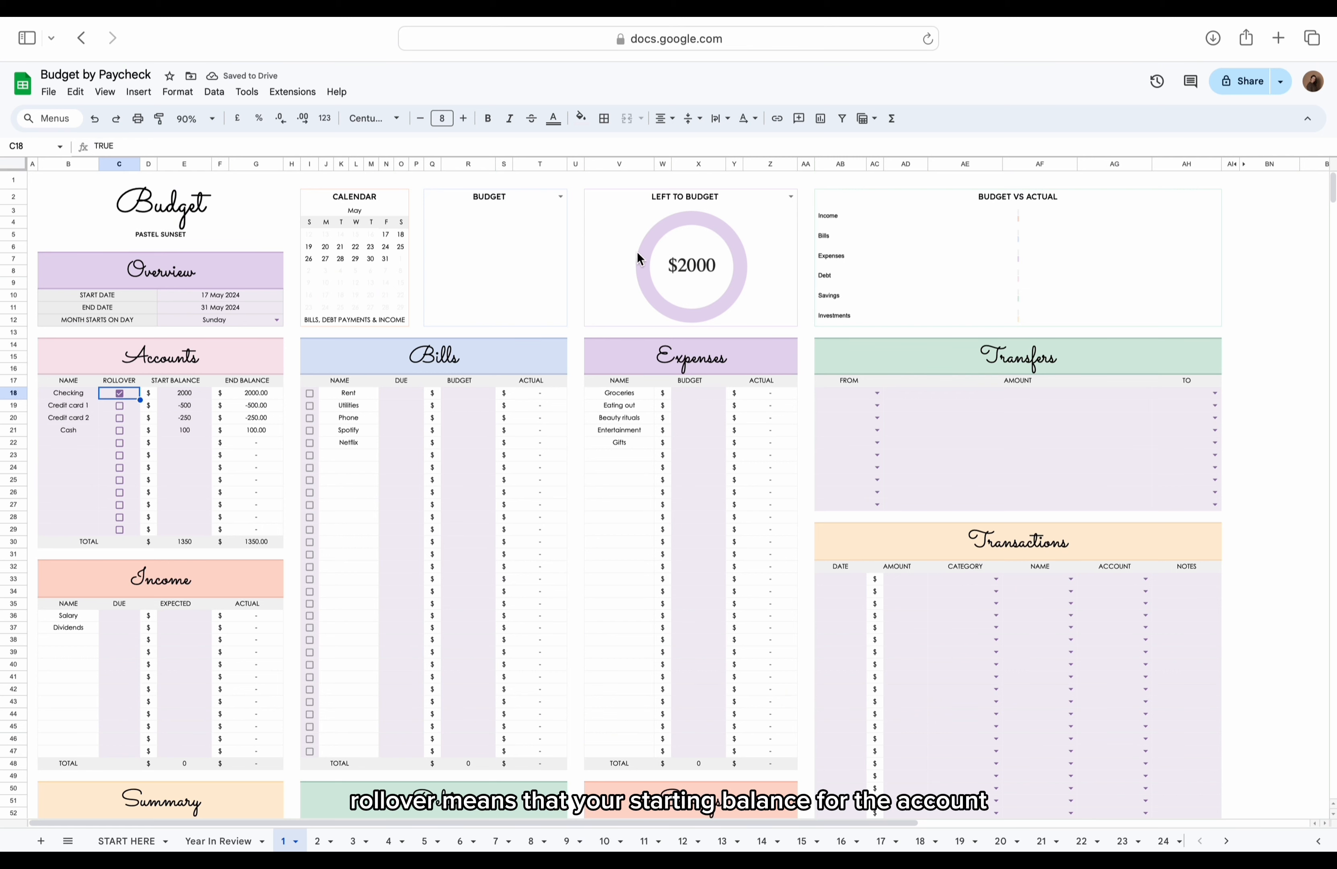
pyautogui.click(120, 405)
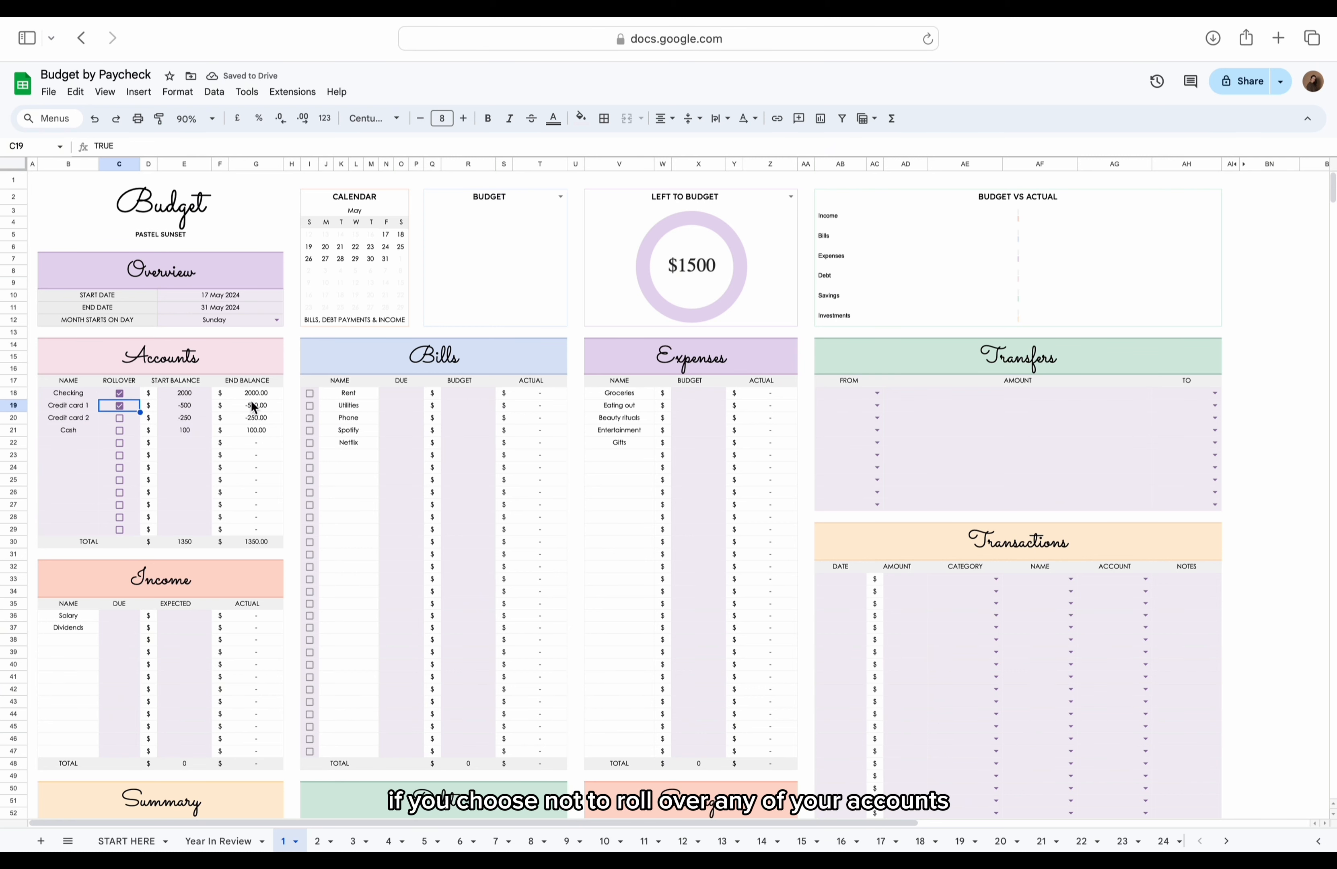
pyautogui.click(119, 407)
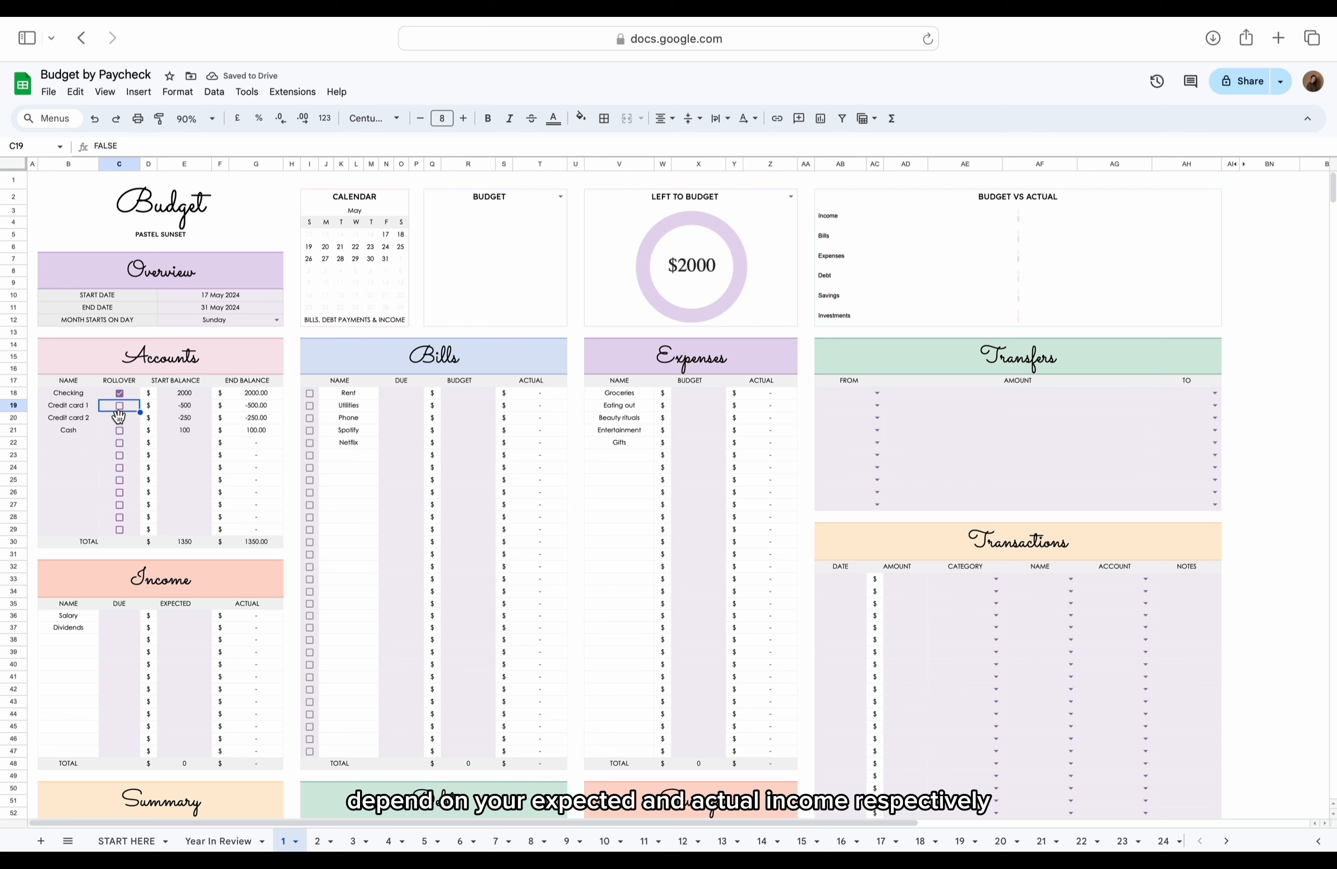
# Step: In the Income table, set the due day to 17 for Salary and 31 for Dividends
pyautogui.click(125, 616)
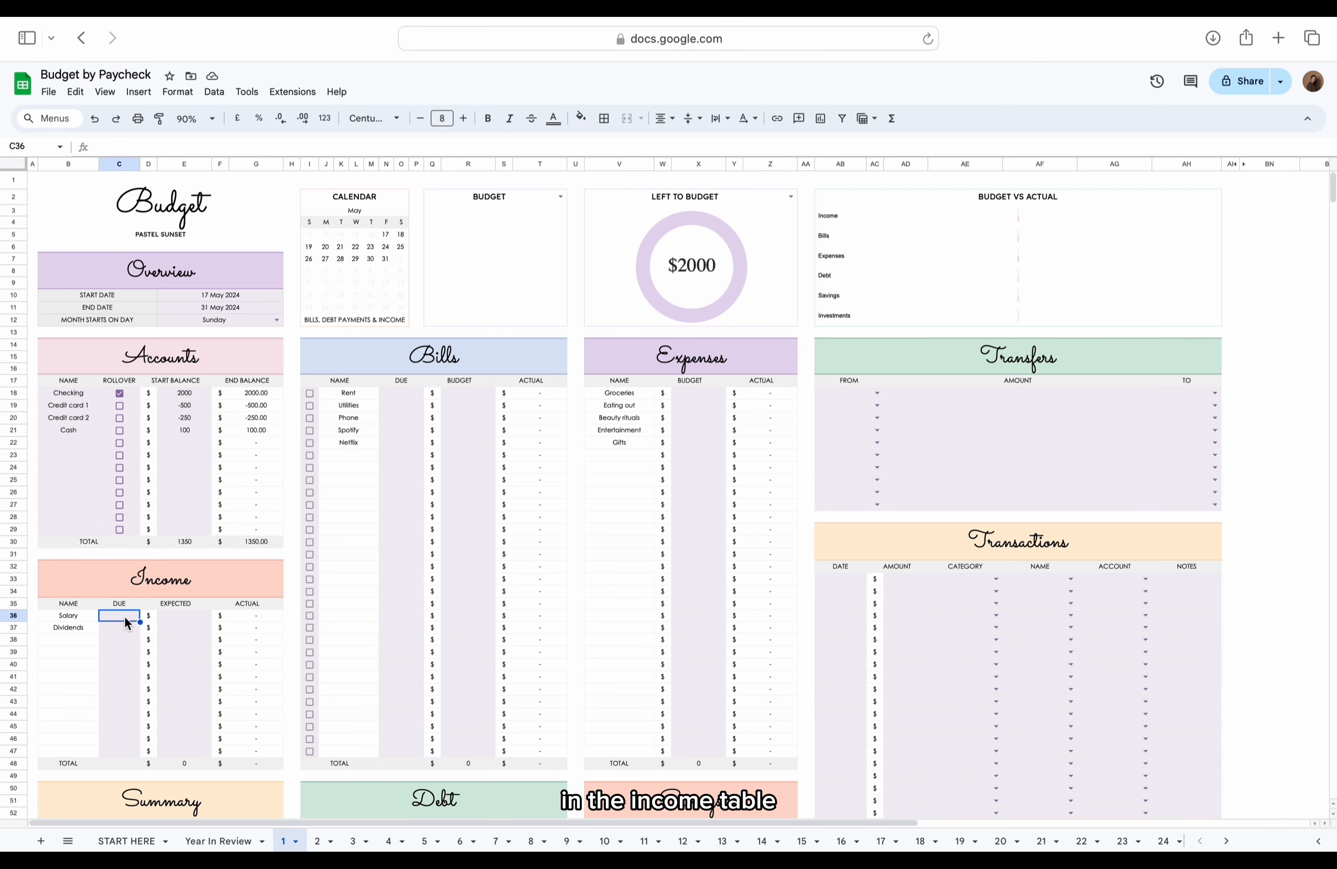
pyautogui.write('17')
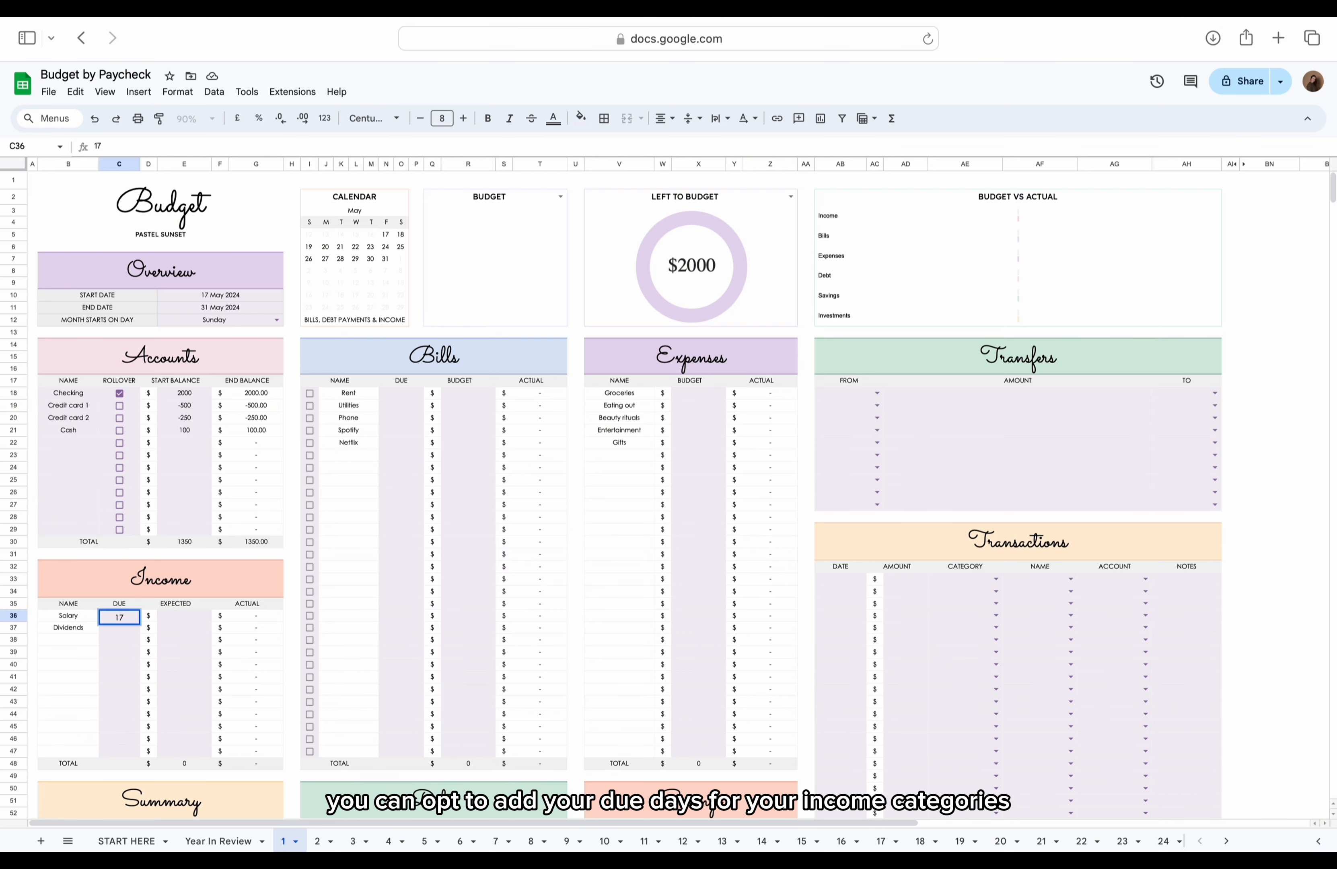
pyautogui.press('Return')
pyautogui.write('31')
pyautogui.press('Return')
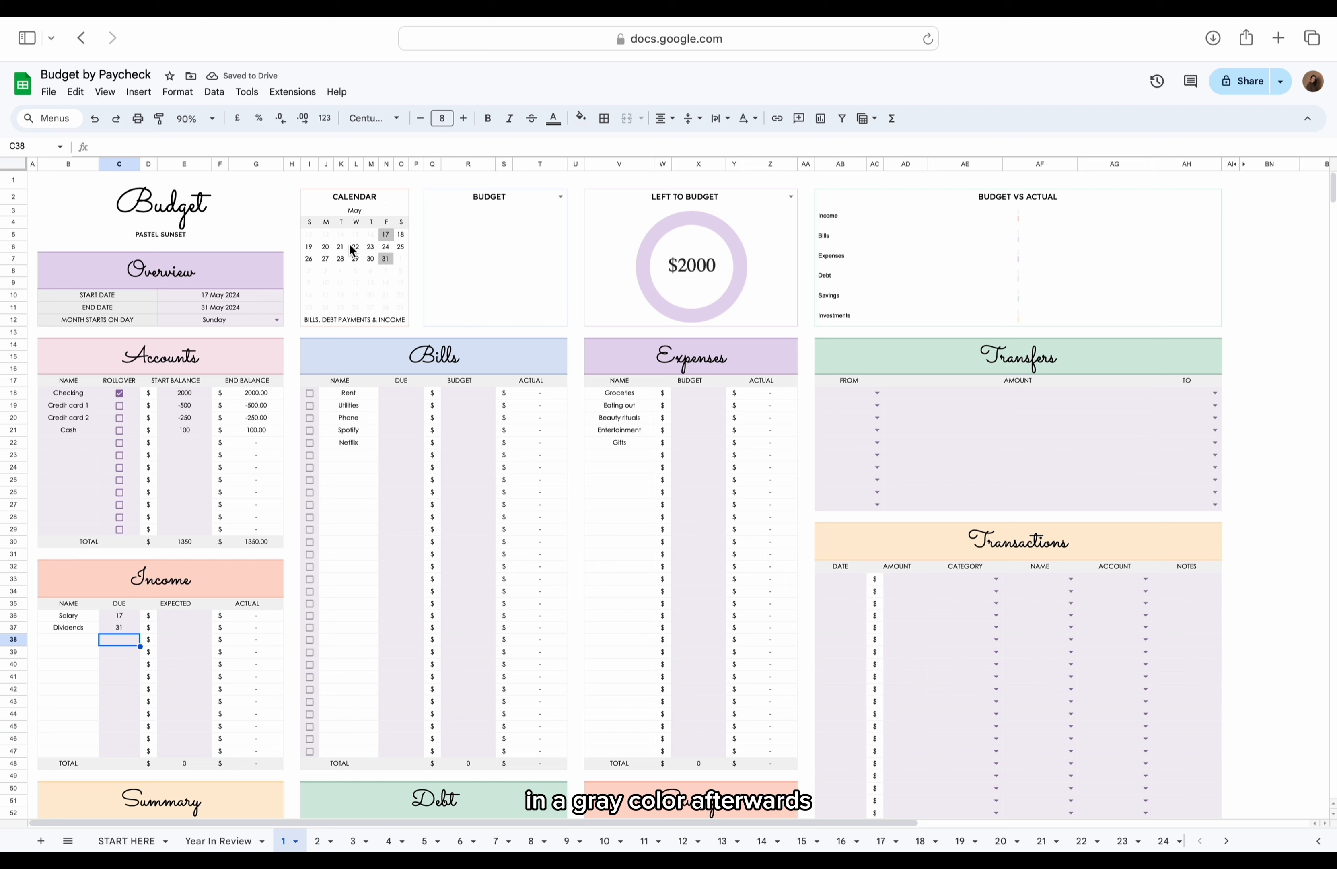
# Step: Set the expected income to 2000 for Salary and 1500 for Dividends
pyautogui.click(185, 621)
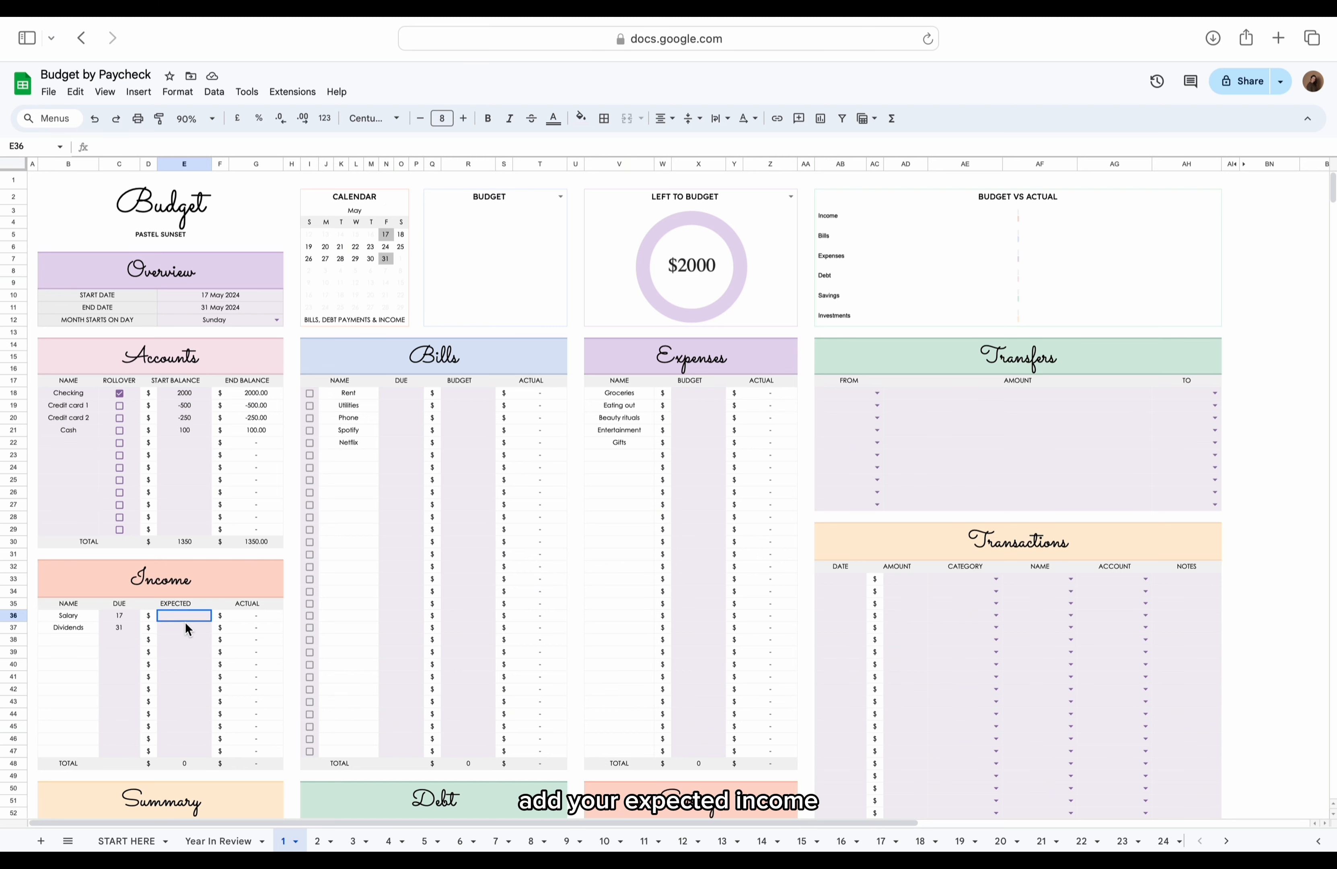
pyautogui.write('2000')
pyautogui.press('Return')
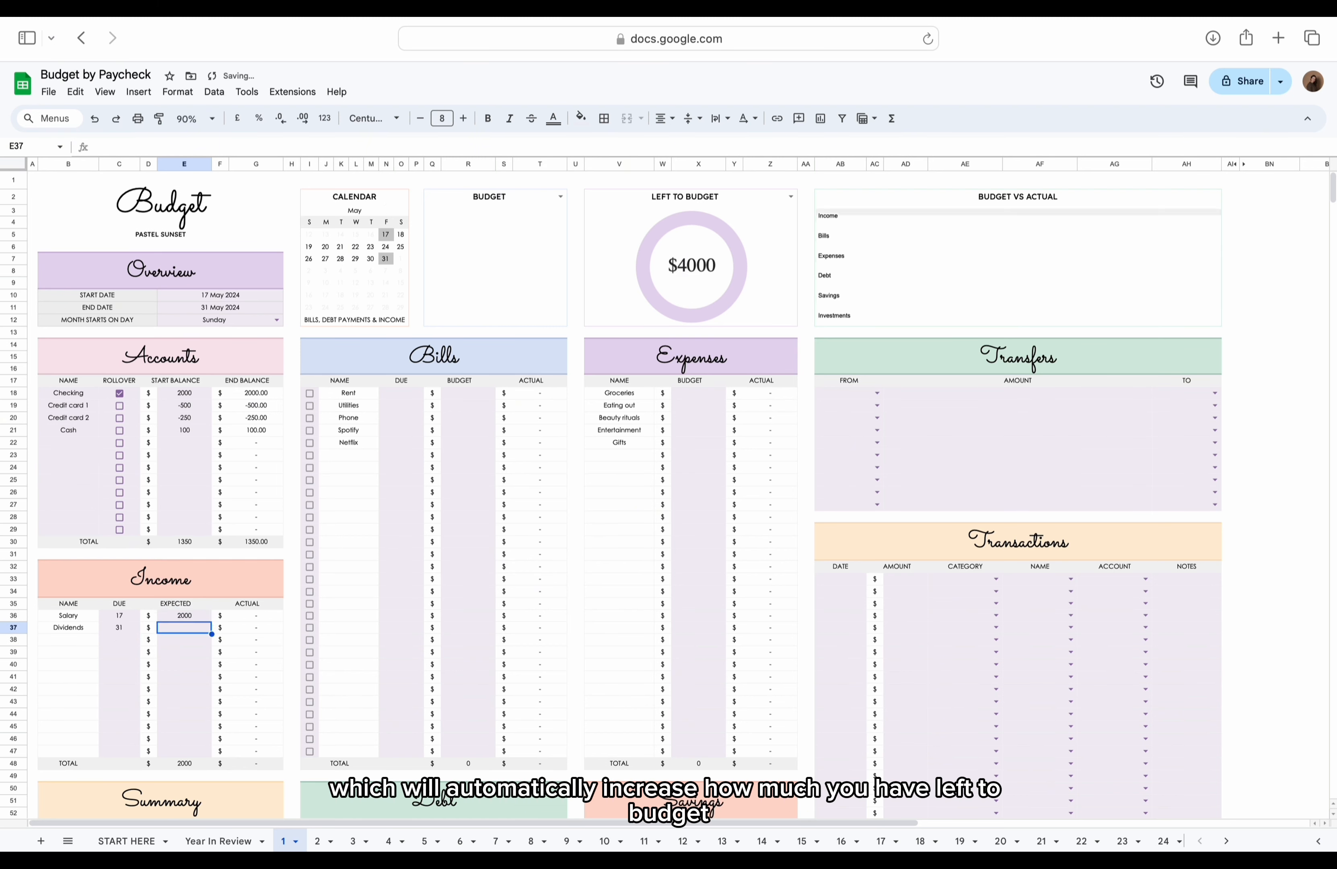
pyautogui.write('1500')
pyautogui.press('Return')
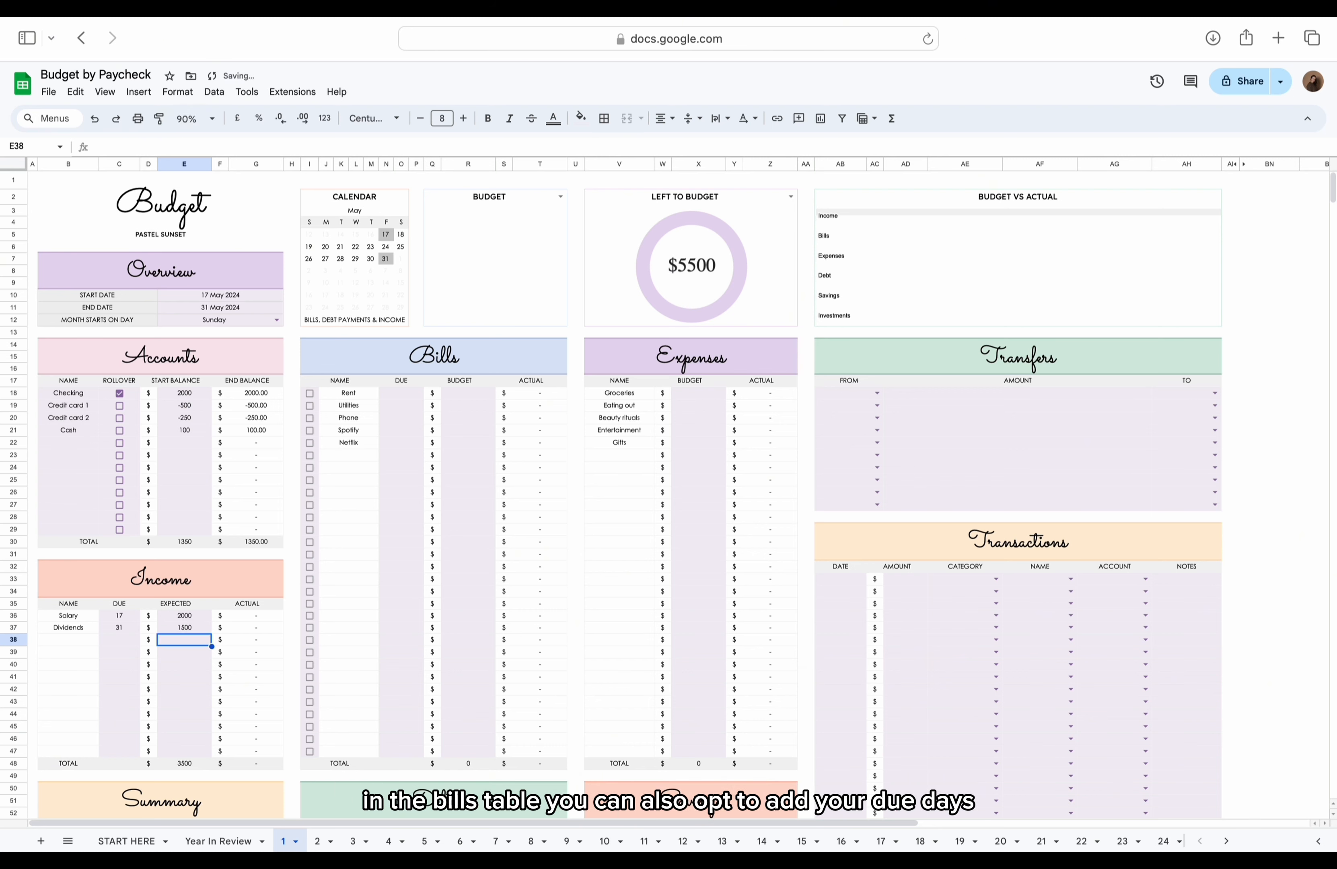
# Step: In the Bills table, enter due days 19 for Rent, 19 for Utilities, 22 for Phone, 23 for Spotify and 28 for Netflix
pyautogui.click(420, 396)
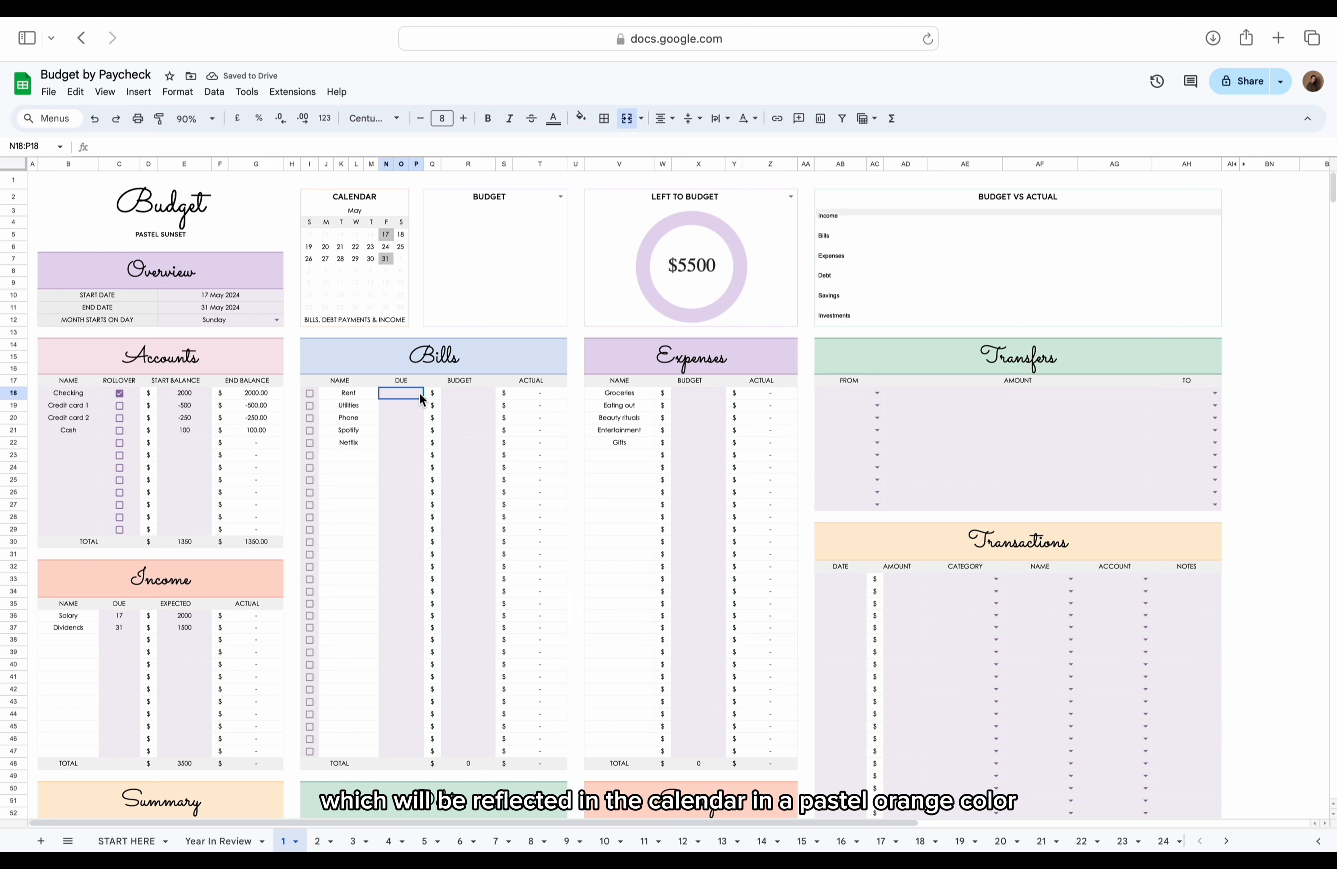
pyautogui.write('19')
pyautogui.press('Return')
pyautogui.write('19')
pyautogui.press('Return')
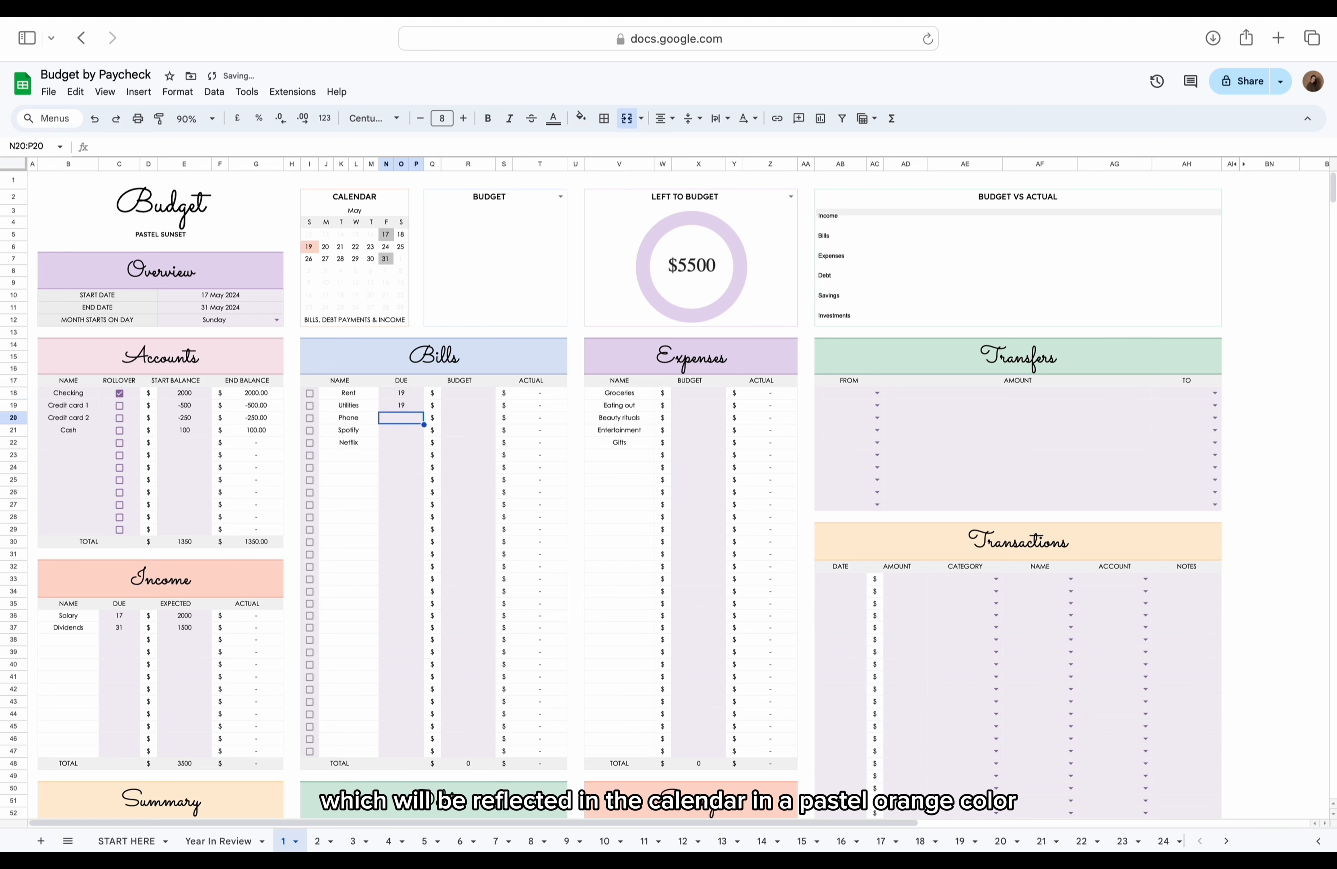
pyautogui.write('22')
pyautogui.press('Return')
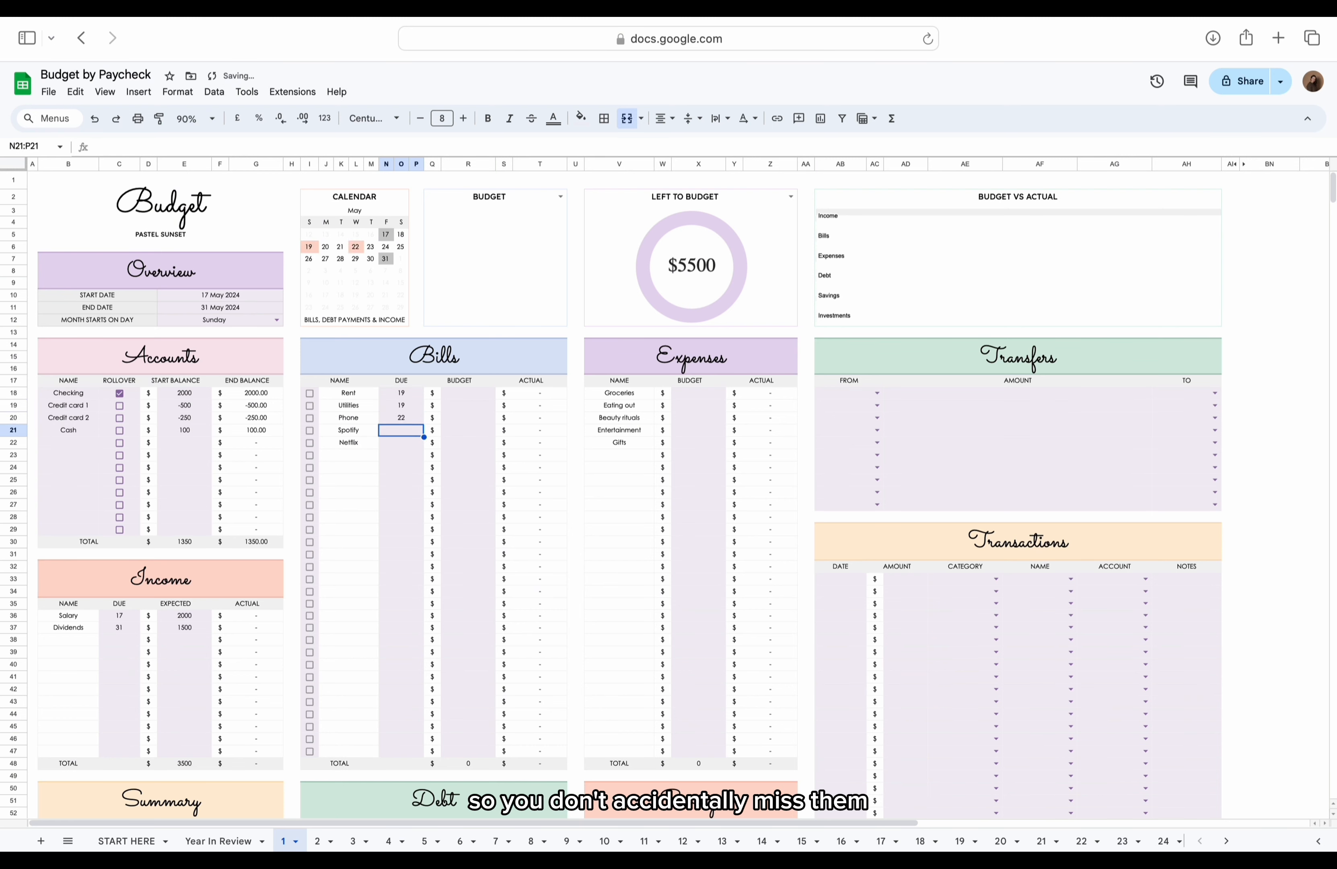
pyautogui.write('23')
pyautogui.press('Return')
pyautogui.write('28')
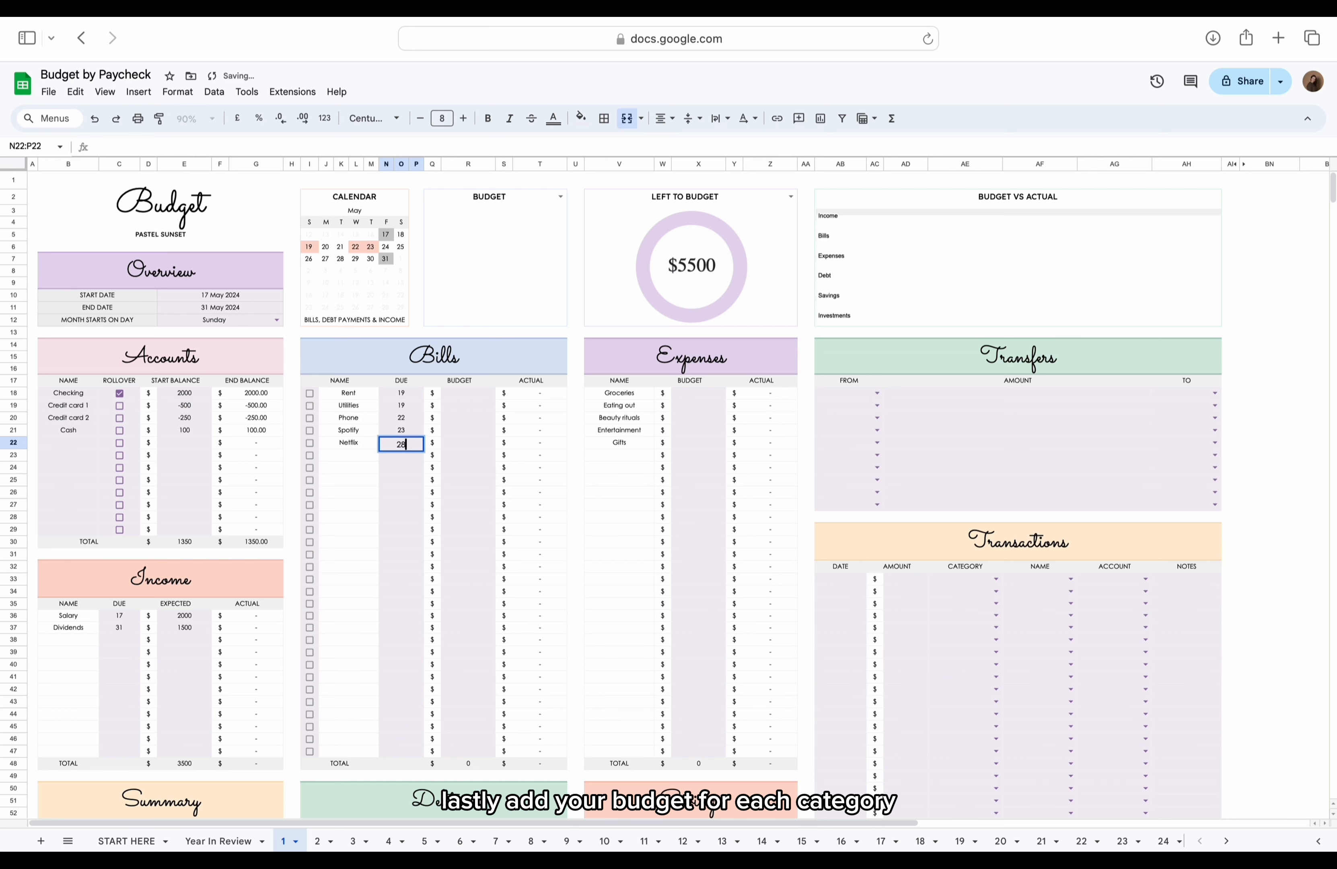
pyautogui.press('Return')
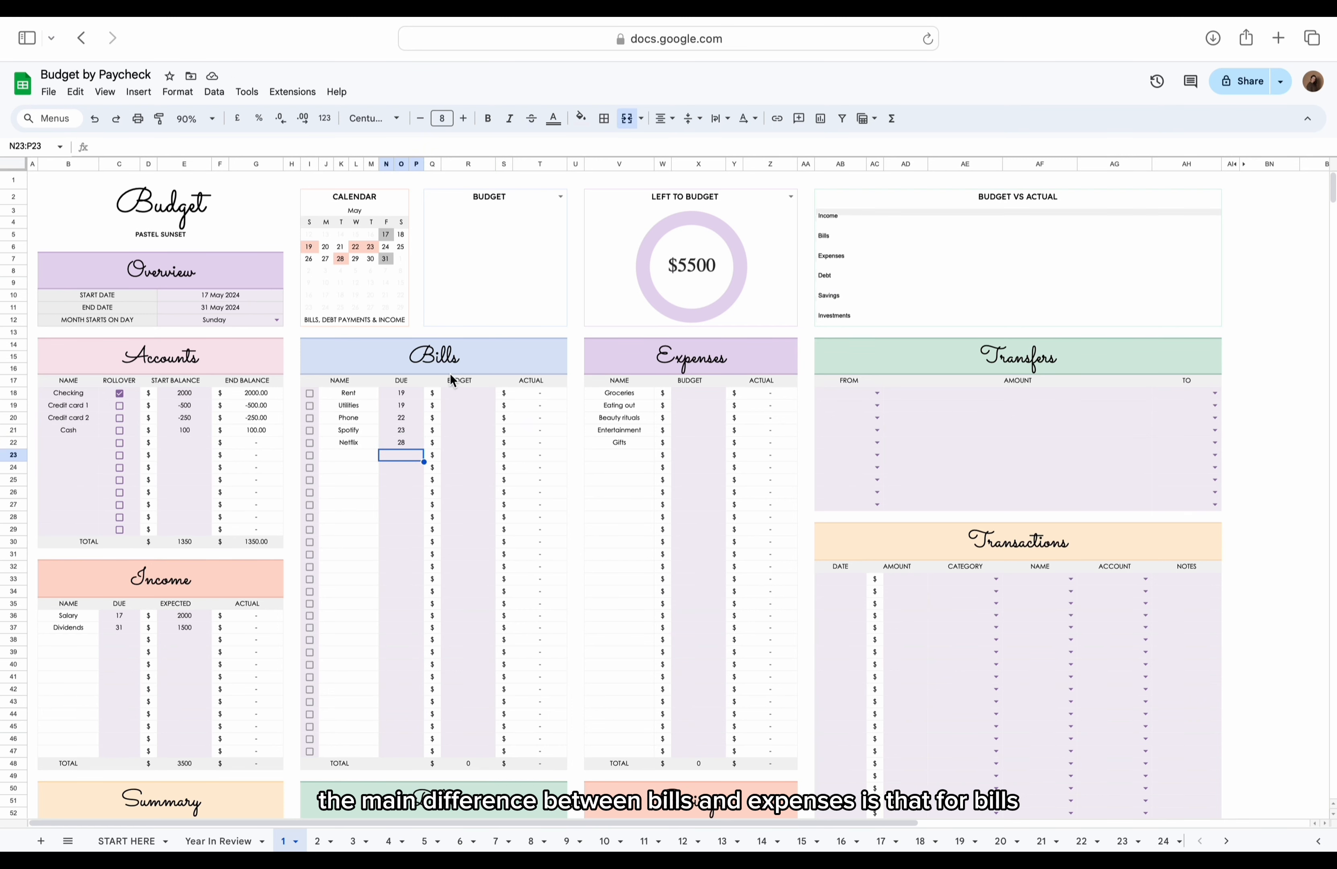
# Step: Budget the bills at 1000 for Rent, 200 for Utilities, 50 for Phone, 20 for Spotify and 25 for Netflix
pyautogui.click(467, 388)
pyautogui.write('1000')
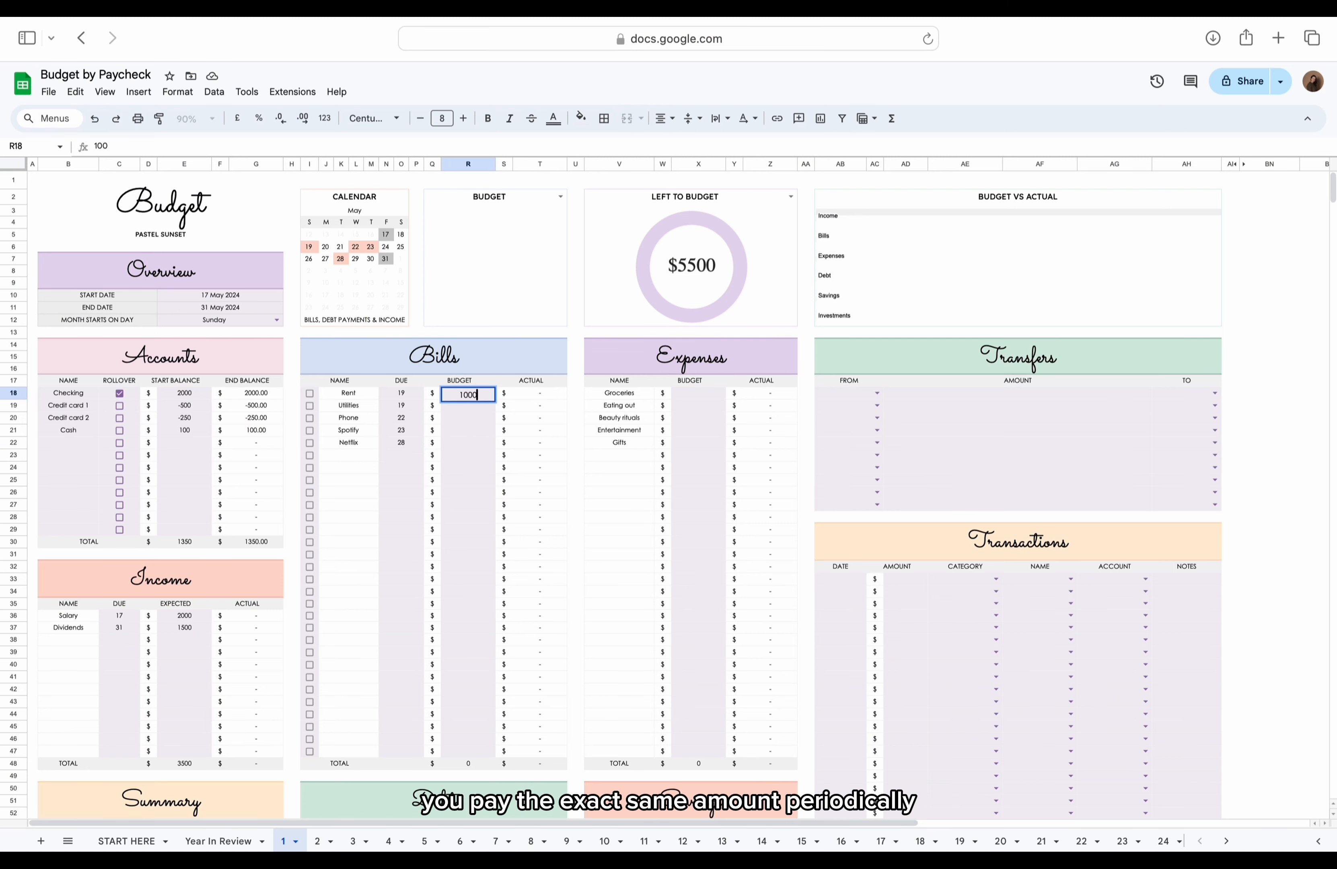
pyautogui.press('Return')
pyautogui.write('200')
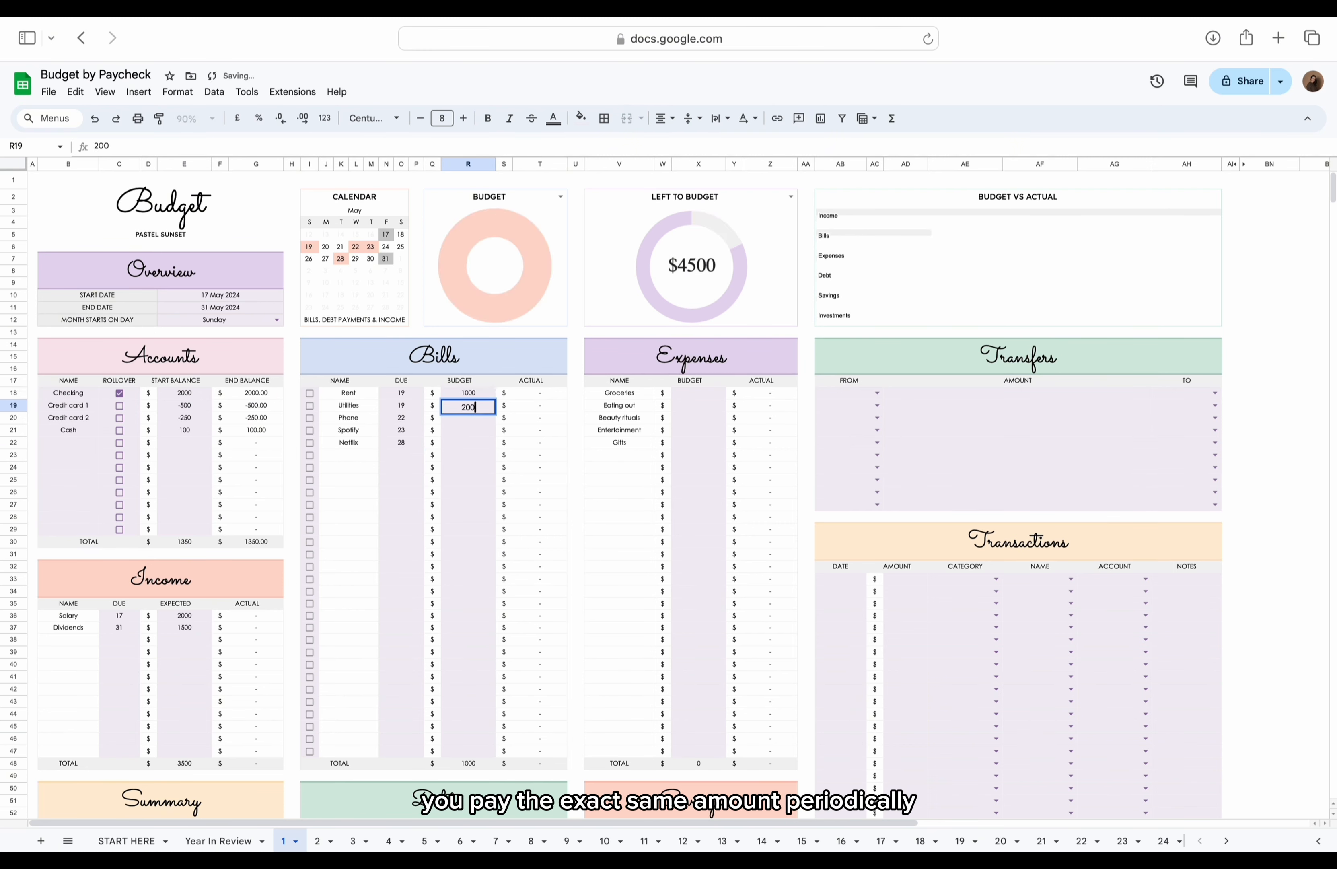
pyautogui.press('Return')
pyautogui.write('50')
pyautogui.press('Return')
pyautogui.write('20')
pyautogui.press('Return')
pyautogui.write('25')
pyautogui.press('Return')
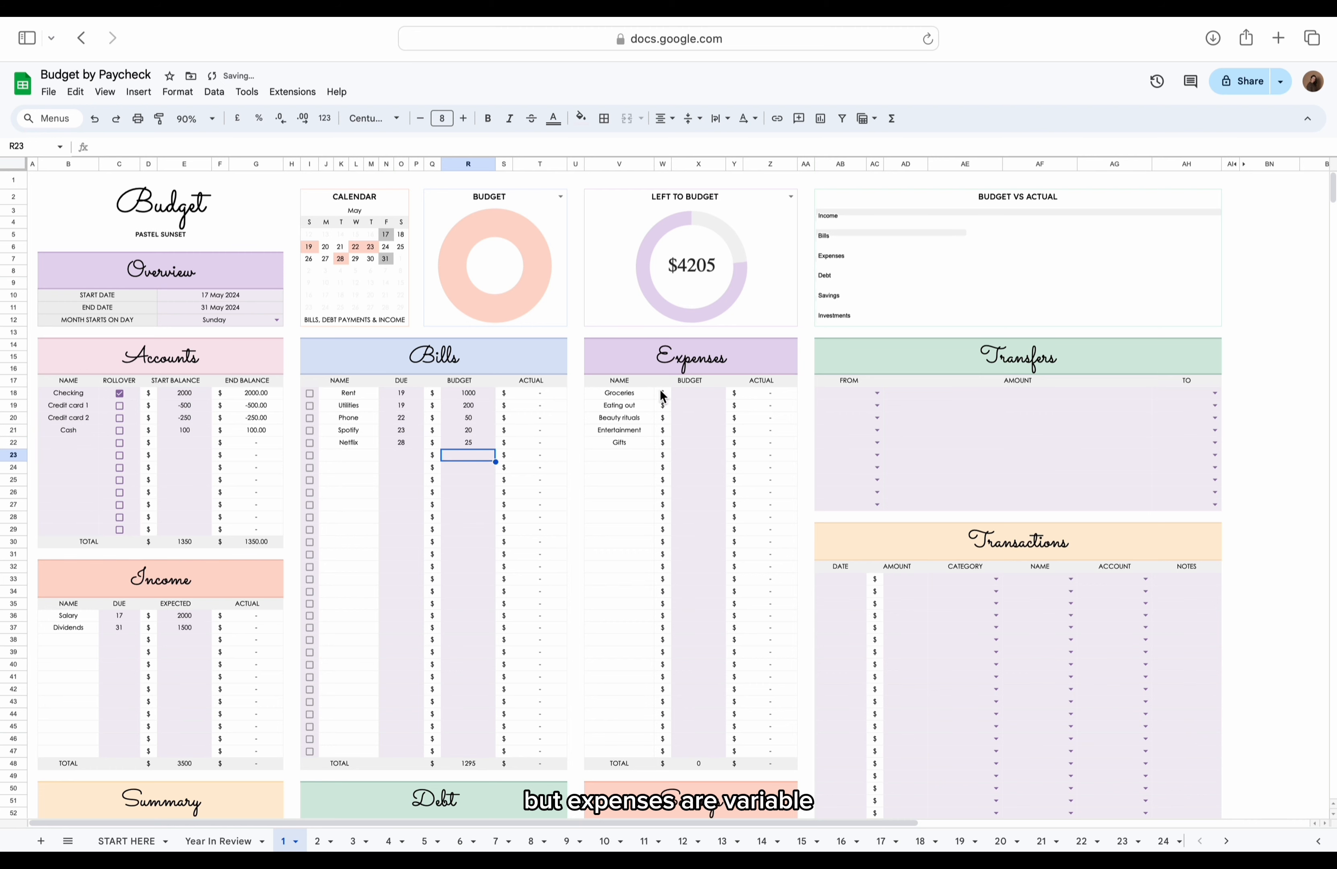
# Step: Budget the expenses at 500 for Groceries, 250 for Eating out, 100 for Beauty rituals, 150 for Entertainment and 100 for Gifts
pyautogui.click(699, 393)
pyautogui.write('500')
pyautogui.press('Return')
pyautogui.write('100')
pyautogui.press('Return')
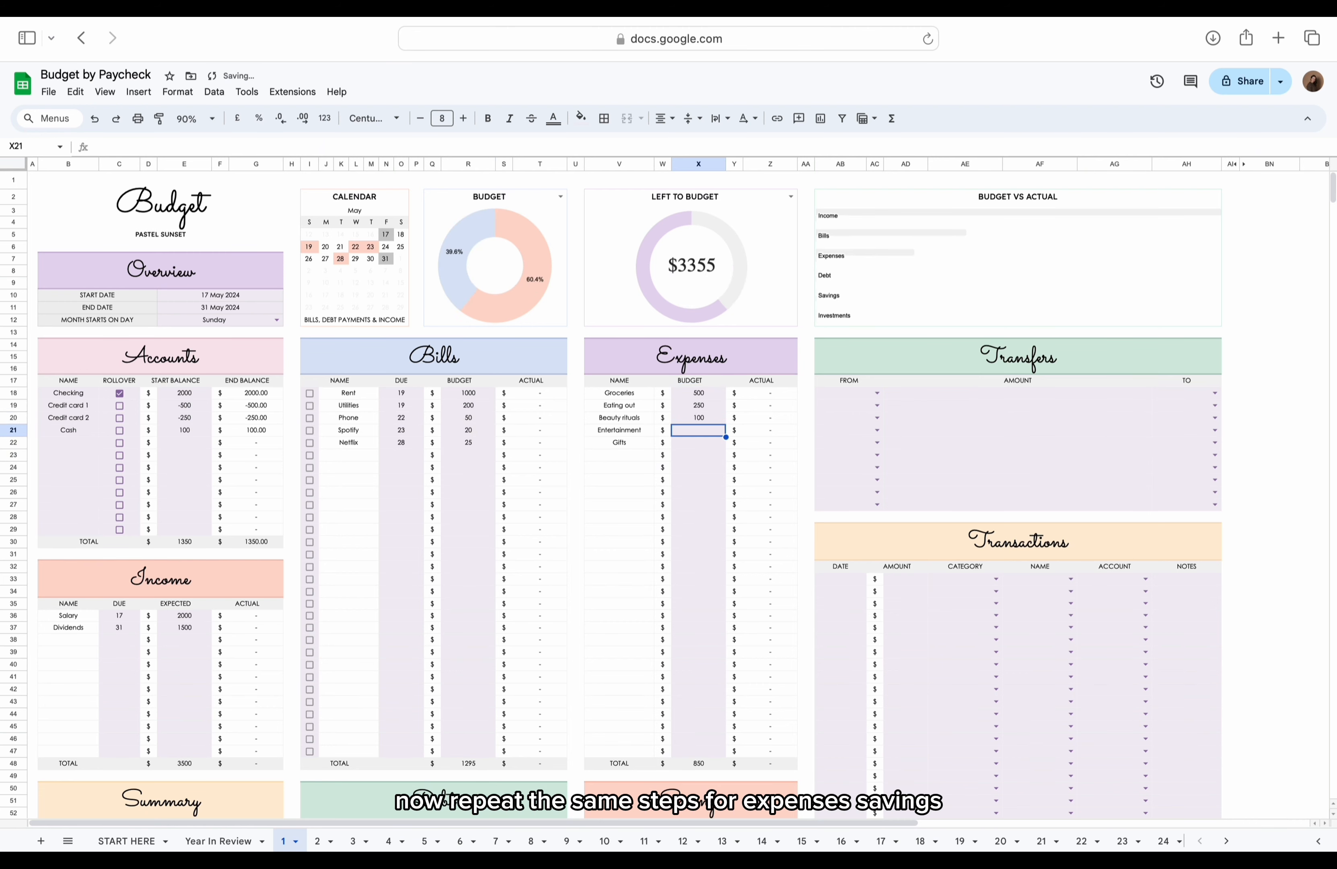
pyautogui.write('150')
pyautogui.press('Return')
pyautogui.write('100')
pyautogui.press('Return')
# Step: In the Investments table, set the budget to 200 for Index funds and 150 for Stock market
pyautogui.scroll(-10, 152, 589)
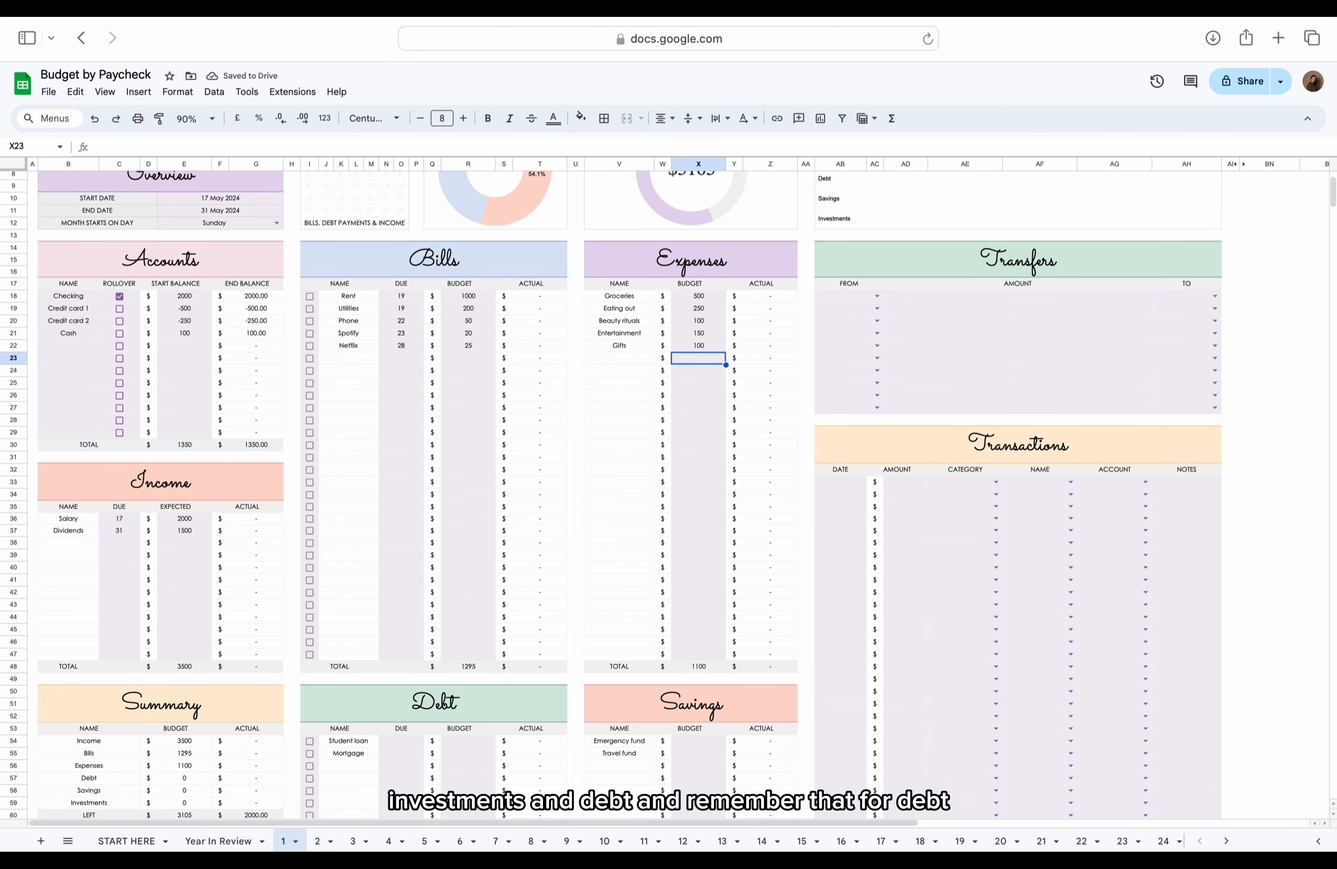
pyautogui.click(179, 596)
pyautogui.write('200')
pyautogui.press('Return')
pyautogui.write('150')
pyautogui.press('Return')
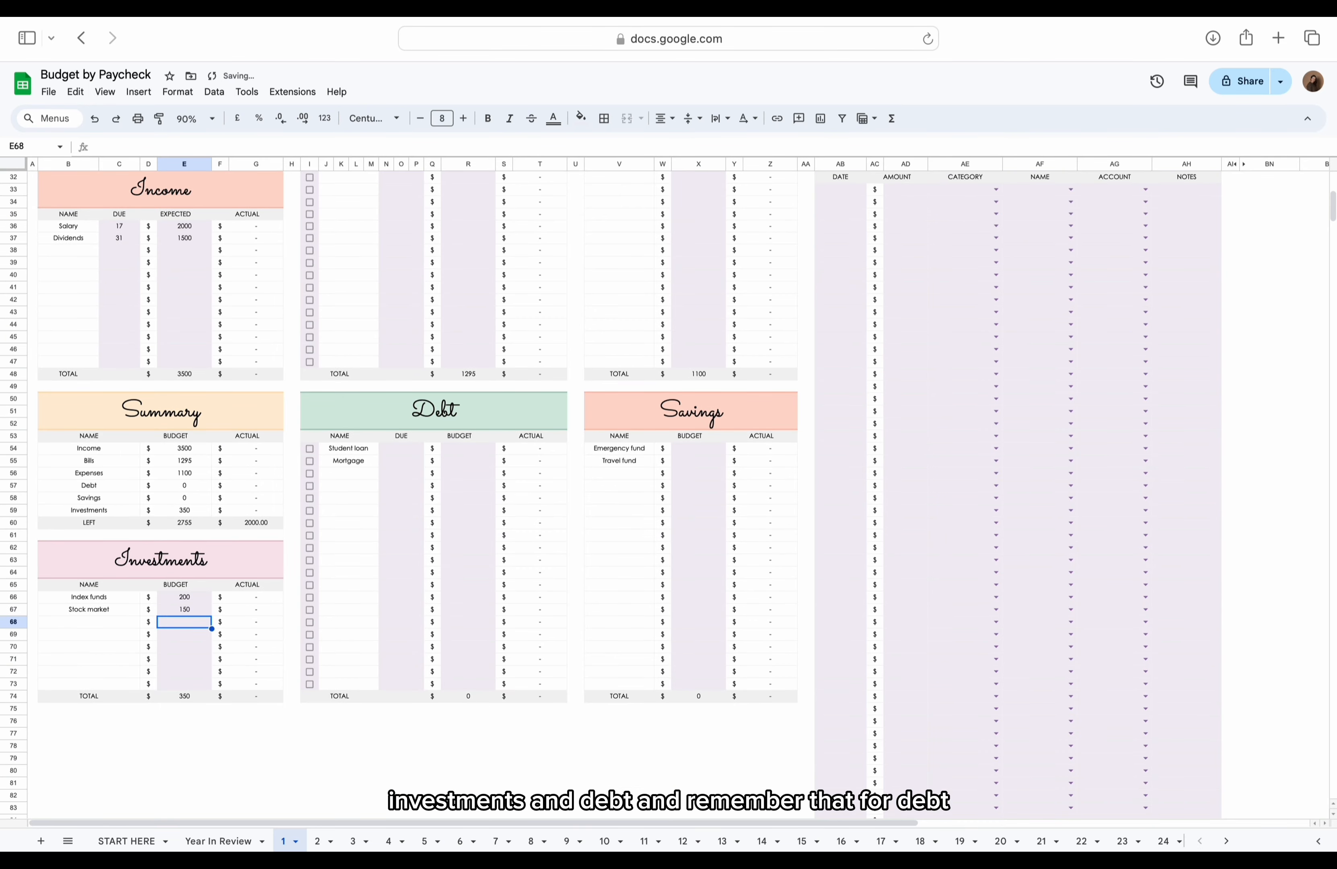
# Step: In the Debt table, set the due day to 29 for both Student loan and Mortgage
pyautogui.click(412, 447)
pyautogui.write('29')
pyautogui.press('Return')
pyautogui.write('29')
pyautogui.press('Return')
# Step: Set the debt budget to 200 for Student loan and 350 for Mortgage
pyautogui.click(464, 449)
pyautogui.write('200')
pyautogui.press('Return')
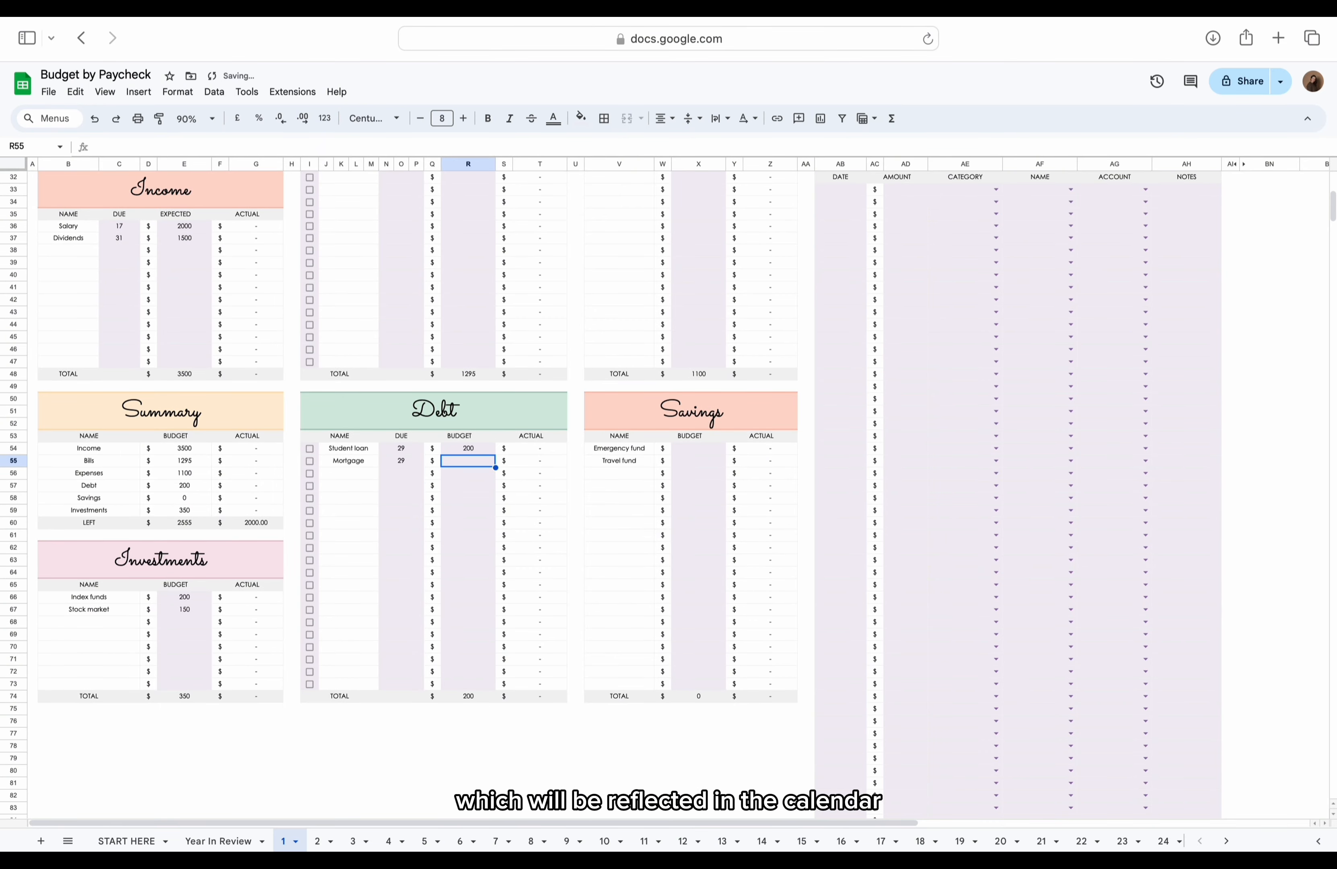
pyautogui.write('350')
pyautogui.press('Return')
# Step: In the Savings table, set the budget to 150 for Emergency fund and 100 for Travel fund
pyautogui.click(700, 448)
pyautogui.write('150')
pyautogui.press('Return')
pyautogui.write('100')
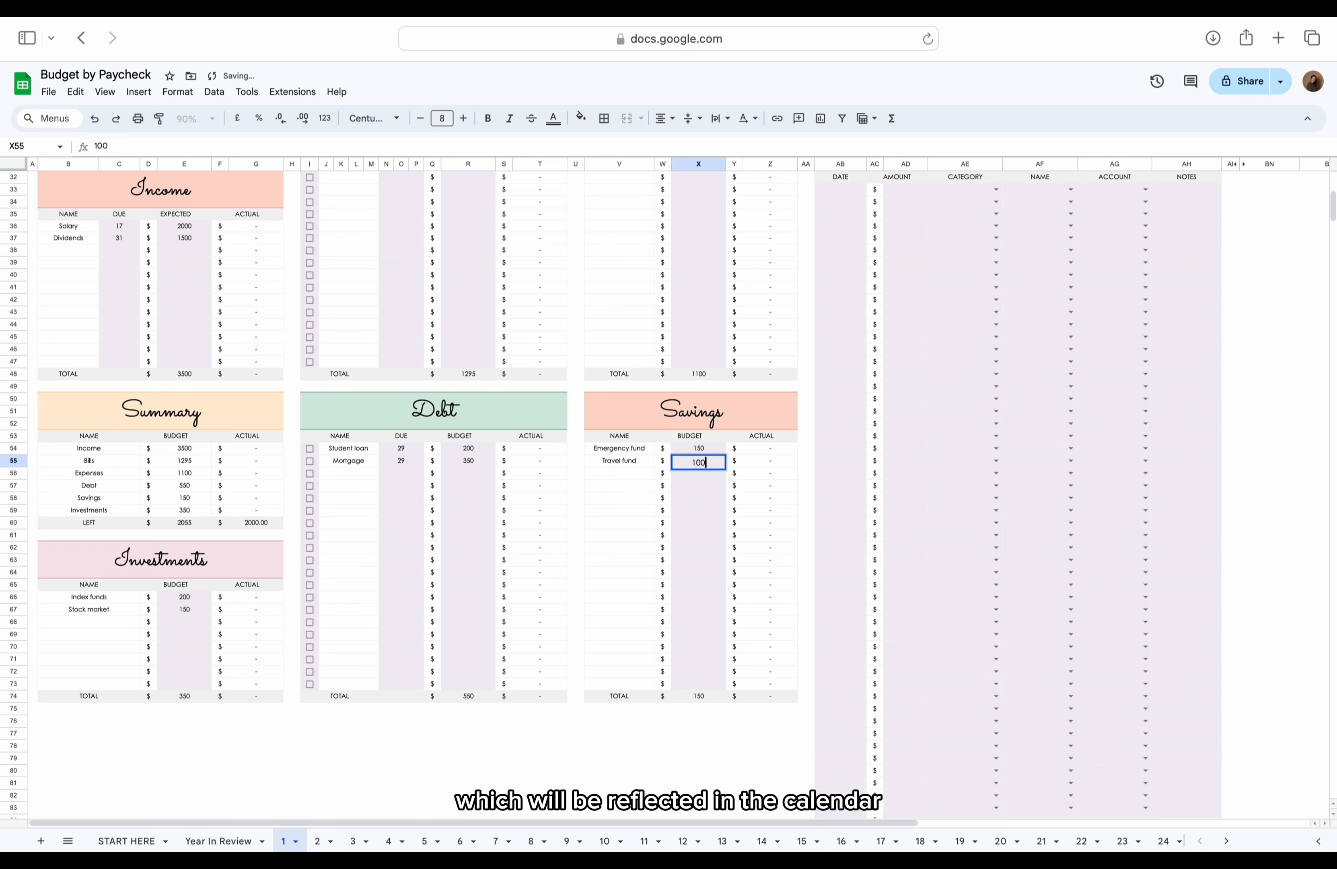
pyautogui.press('Return')
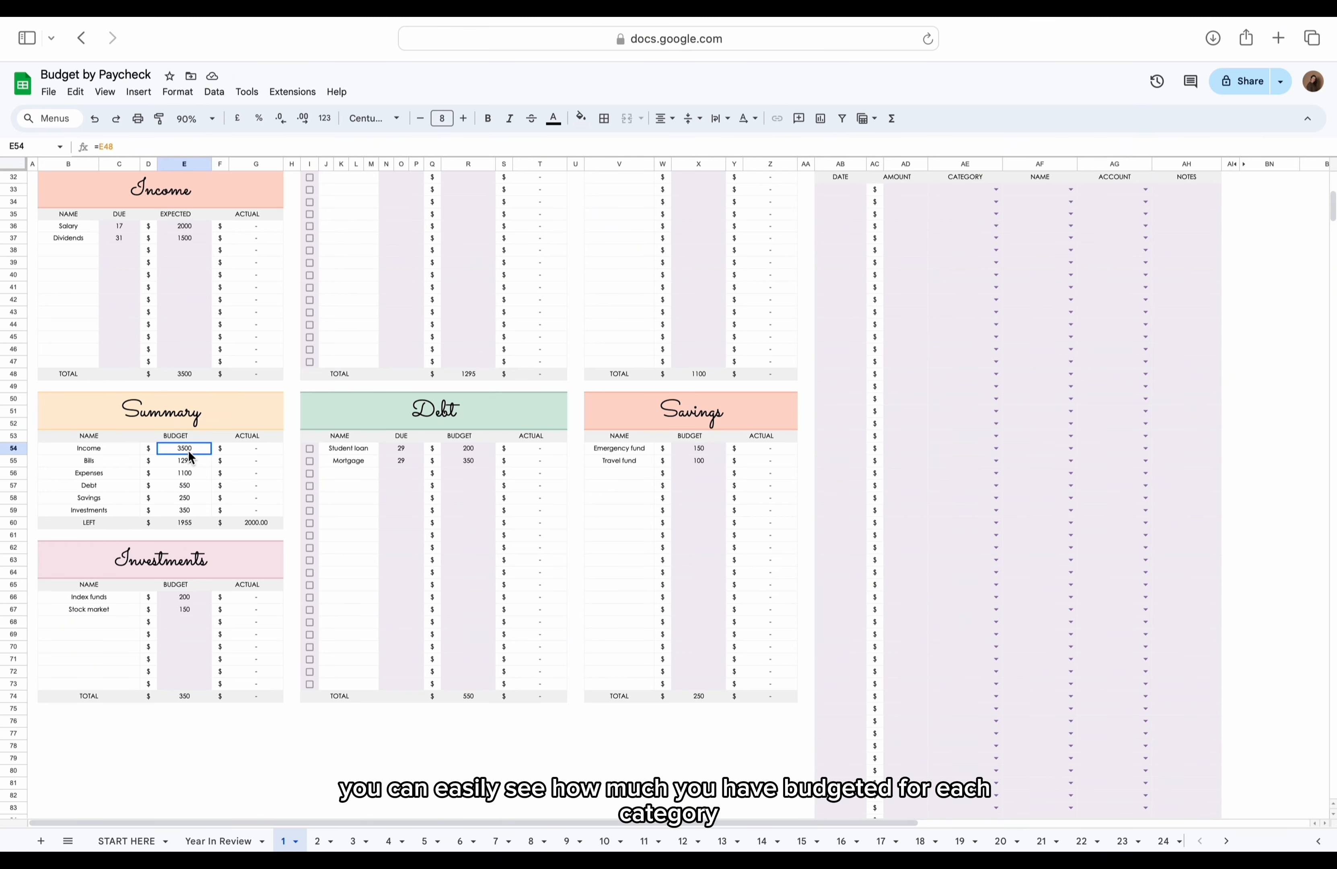
# Step: Examine the budget and actual amounts per category in the Summary table
pyautogui.moveTo(188, 449); pyautogui.dragTo(199, 508)
pyautogui.moveTo(257, 452); pyautogui.dragTo(269, 513)
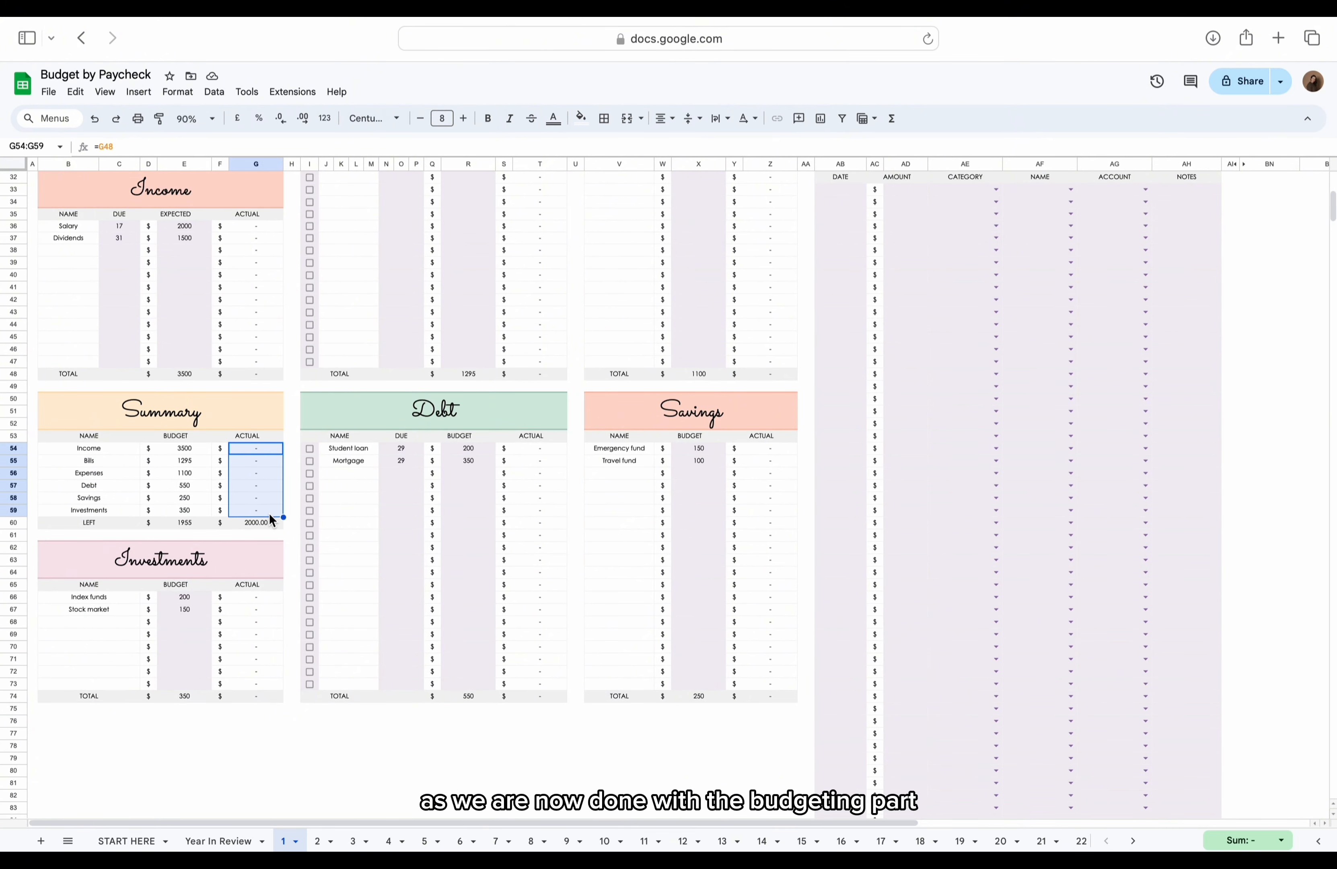
# Step: Switch the Budget doughnut chart above the Bills table to the Actual view
pyautogui.scroll(10, 490, 477)
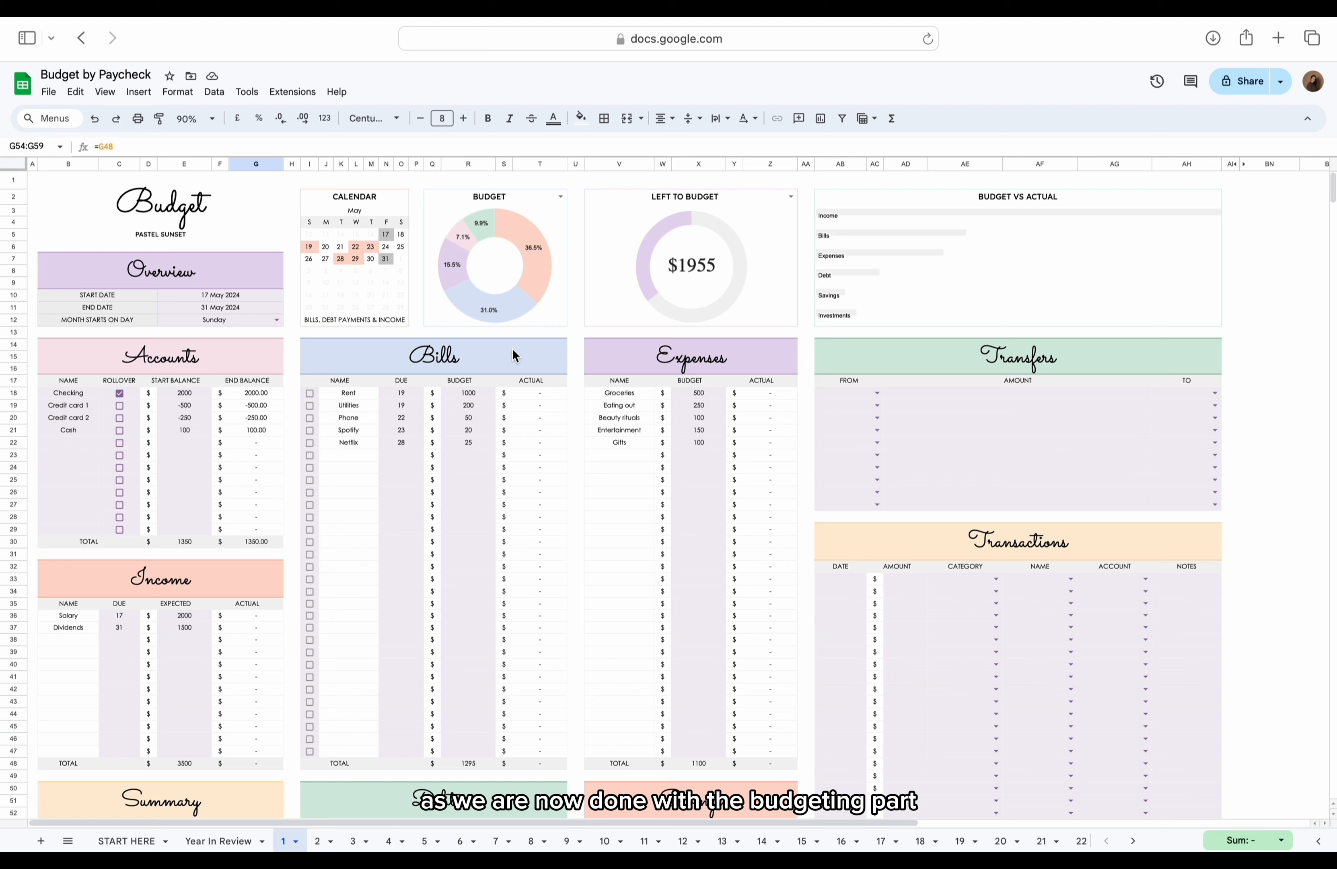
pyautogui.click(560, 197)
pyautogui.click(549, 235)
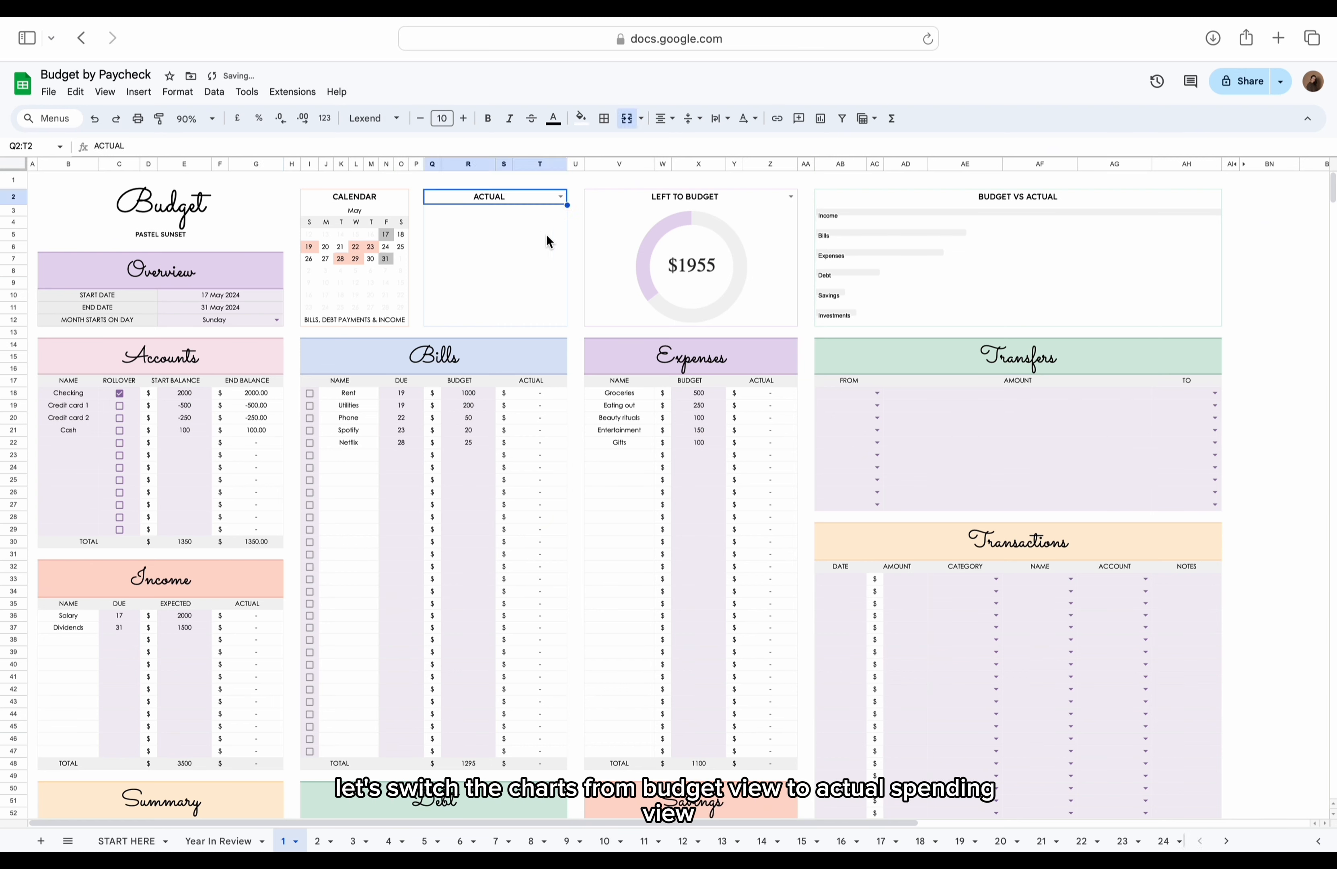
# Step: Switch the Left to Budget doughnut chart above the Expenses table to the Left to Spend view
pyautogui.click(790, 196)
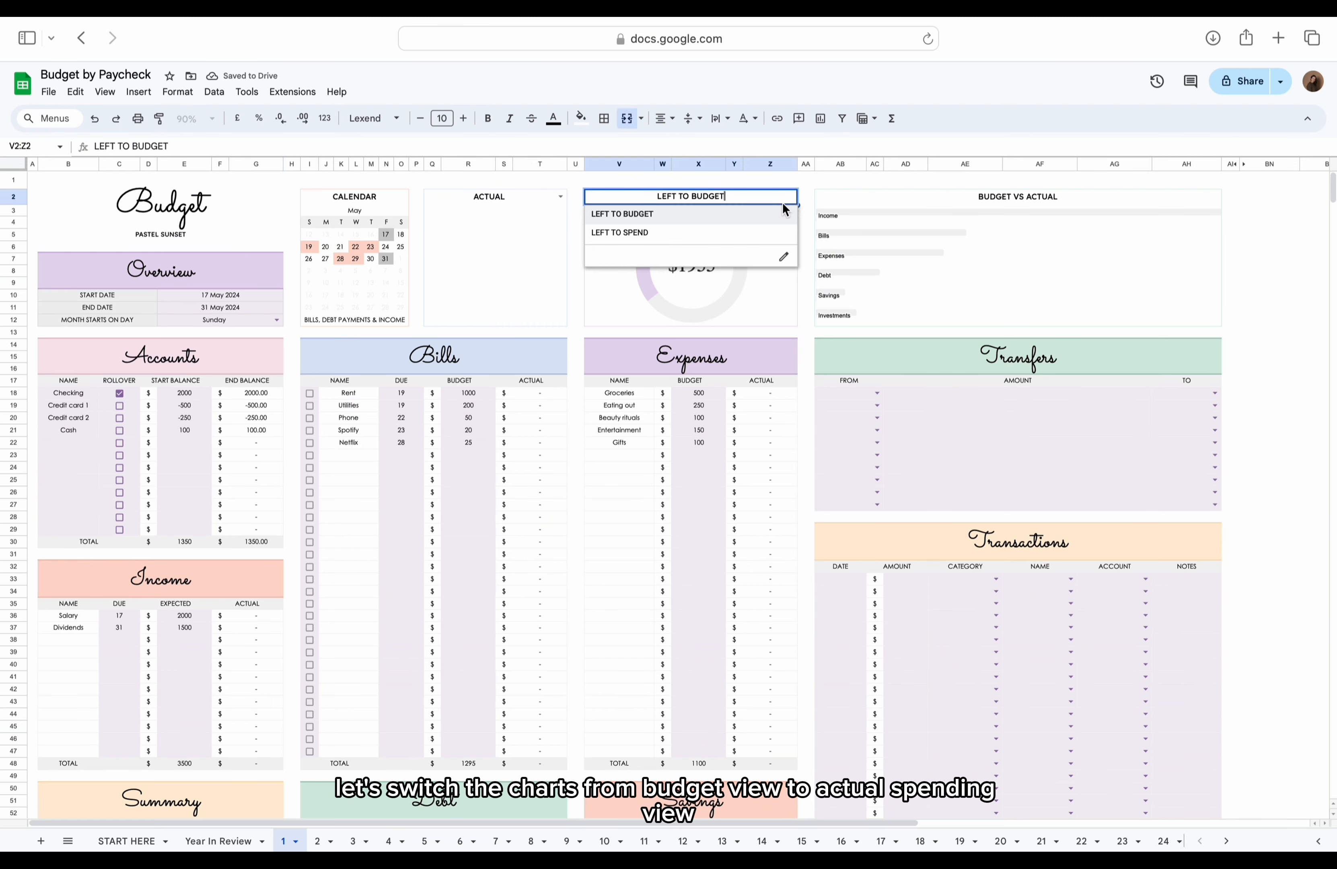
pyautogui.click(756, 234)
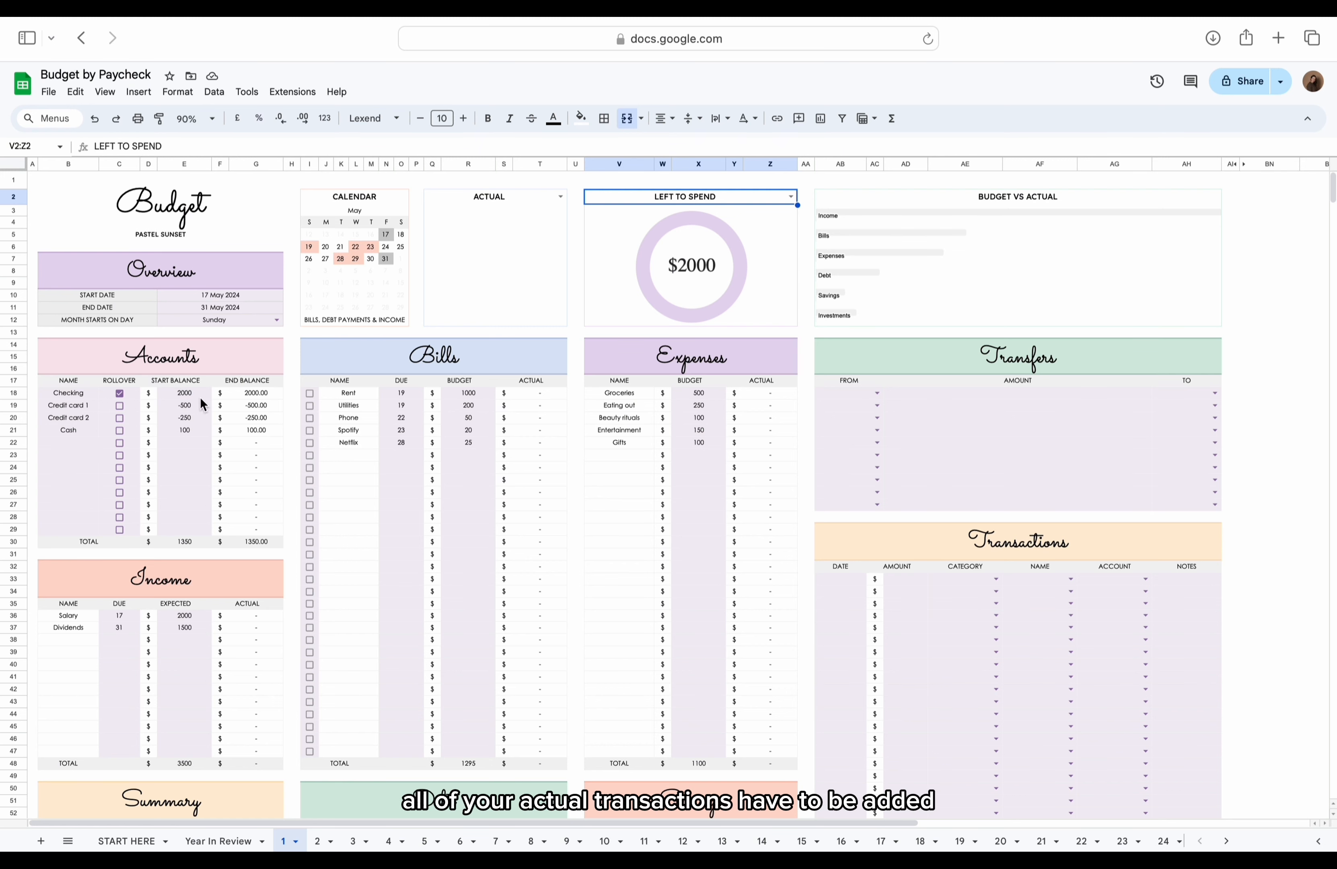
# Step: Enter 17 May 2024 as the first transaction date at font size 8 and fill the dates down to 31 May 2024
pyautogui.doubleClick(849, 581)
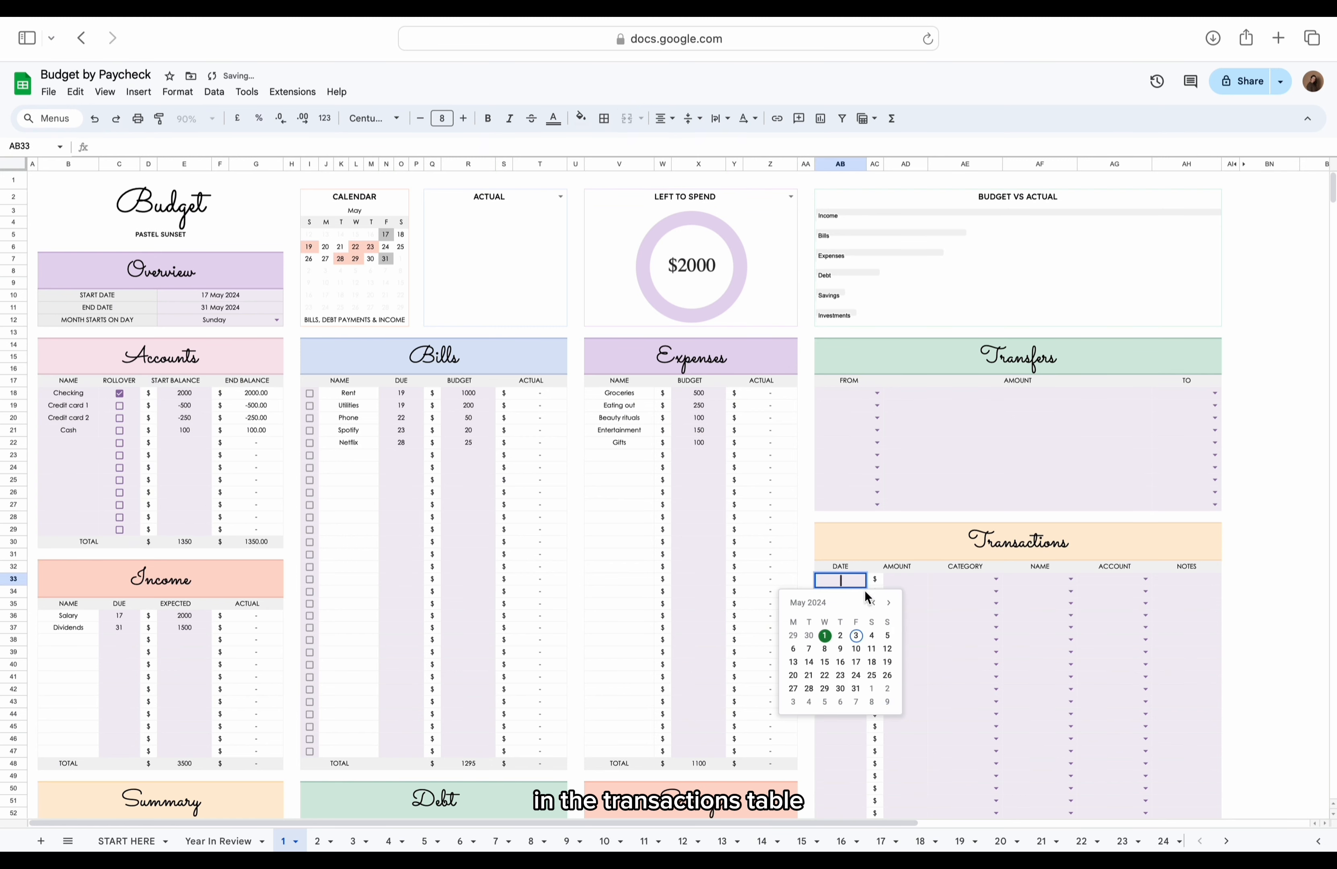
pyautogui.click(856, 658)
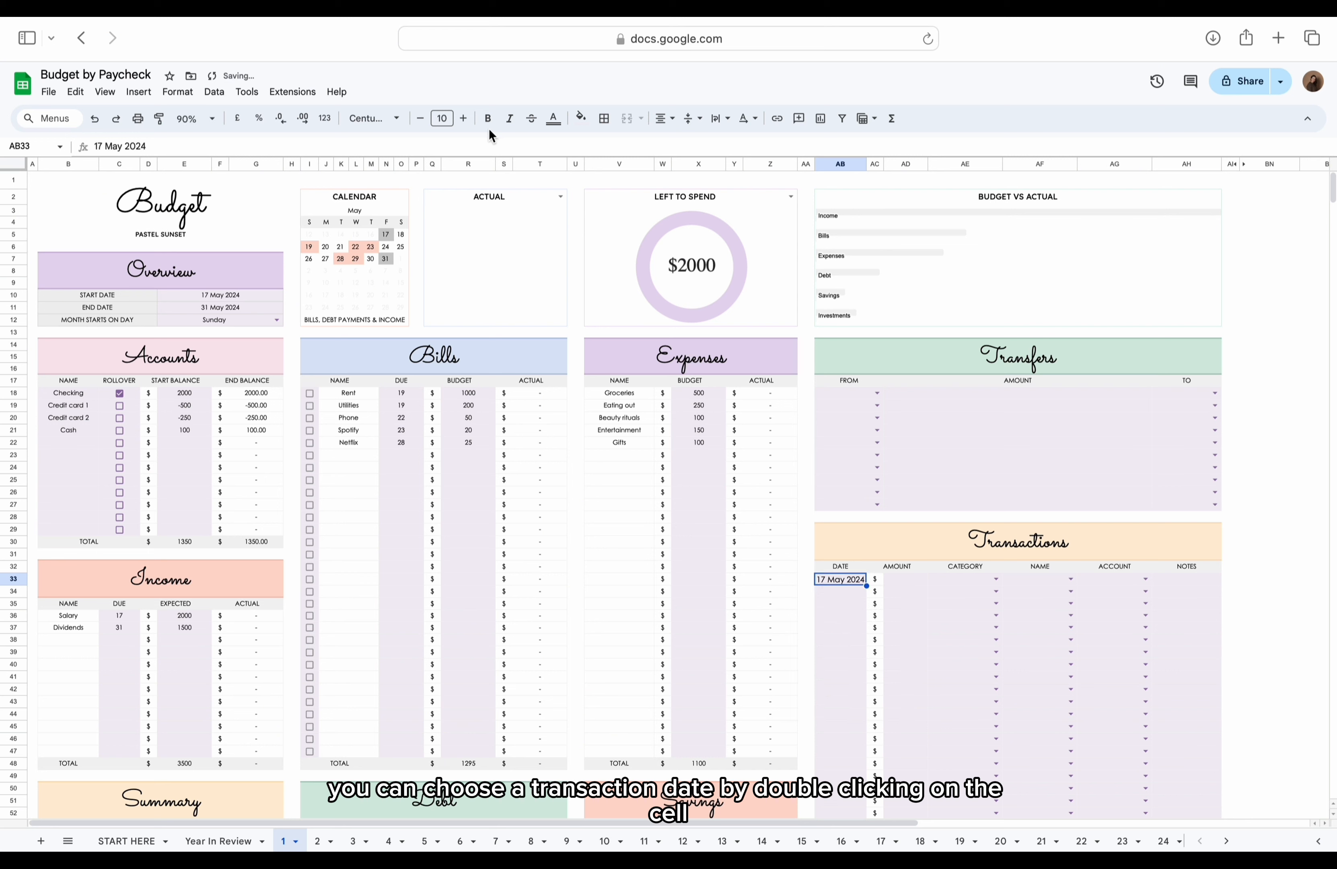
pyautogui.click(420, 118)
pyautogui.click(420, 119)
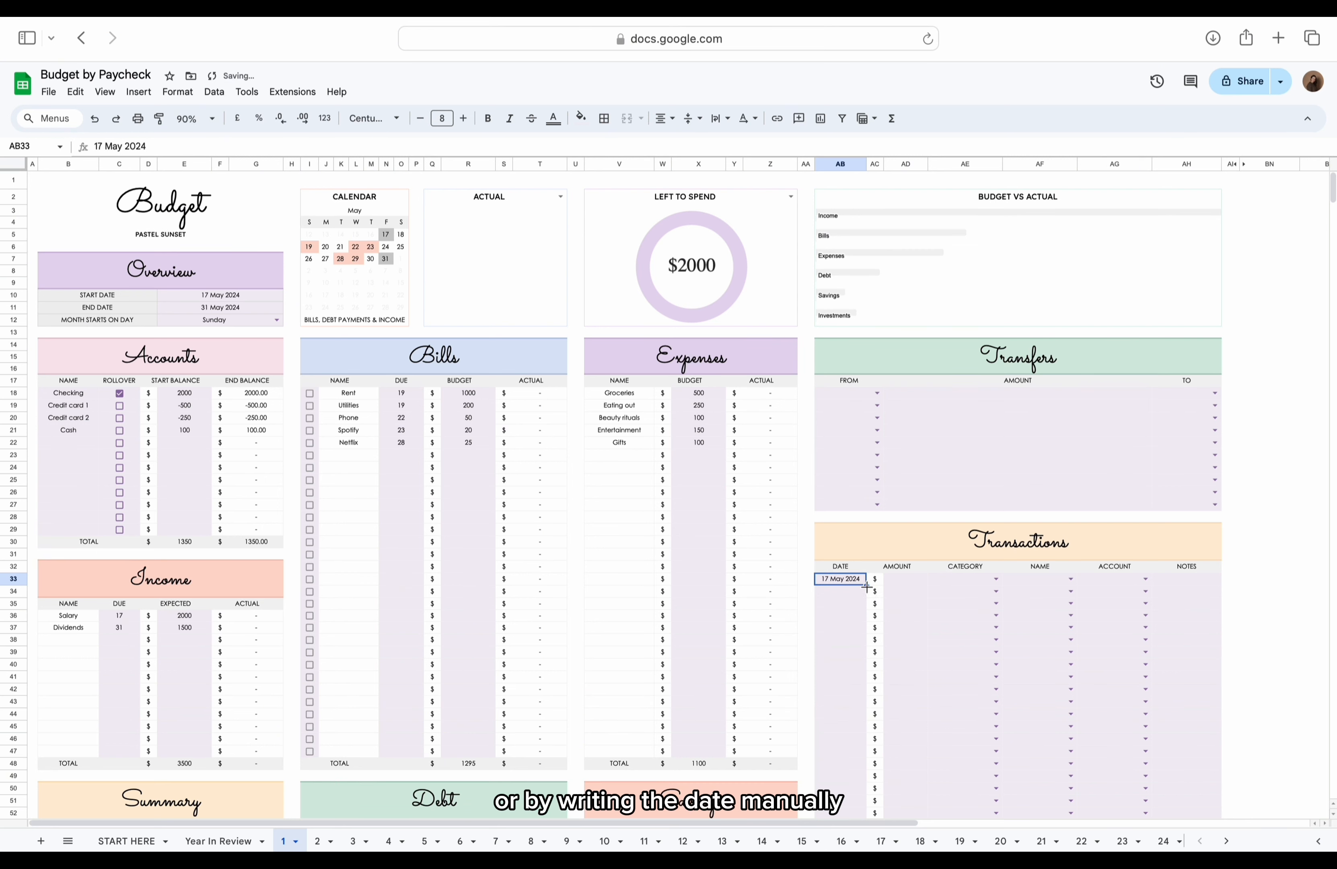
pyautogui.moveTo(866, 586); pyautogui.dragTo(855, 750)
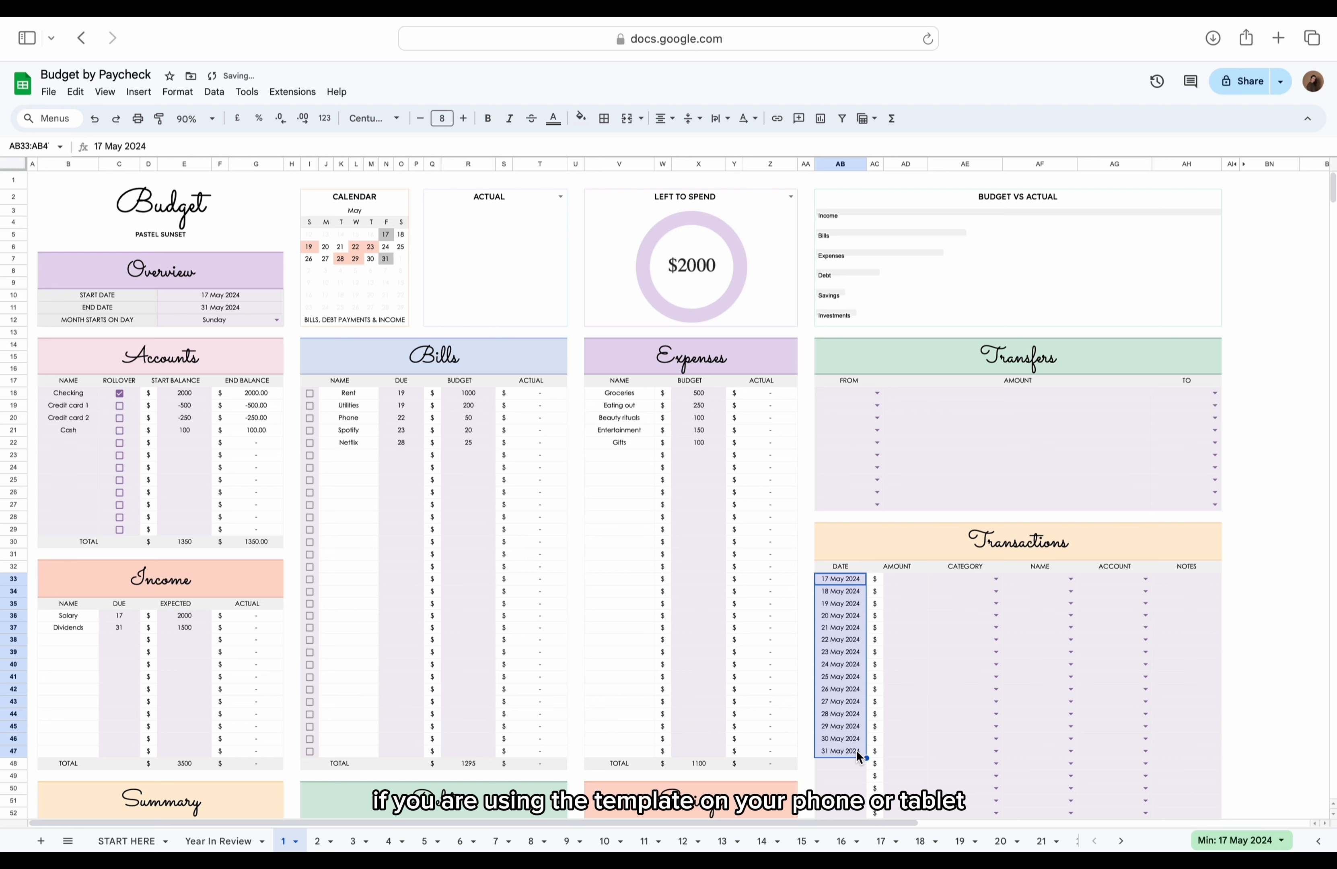
# Step: Complete the 17 May transaction with amount 1000, category Bills, name Rent and account Checking
pyautogui.click(913, 579)
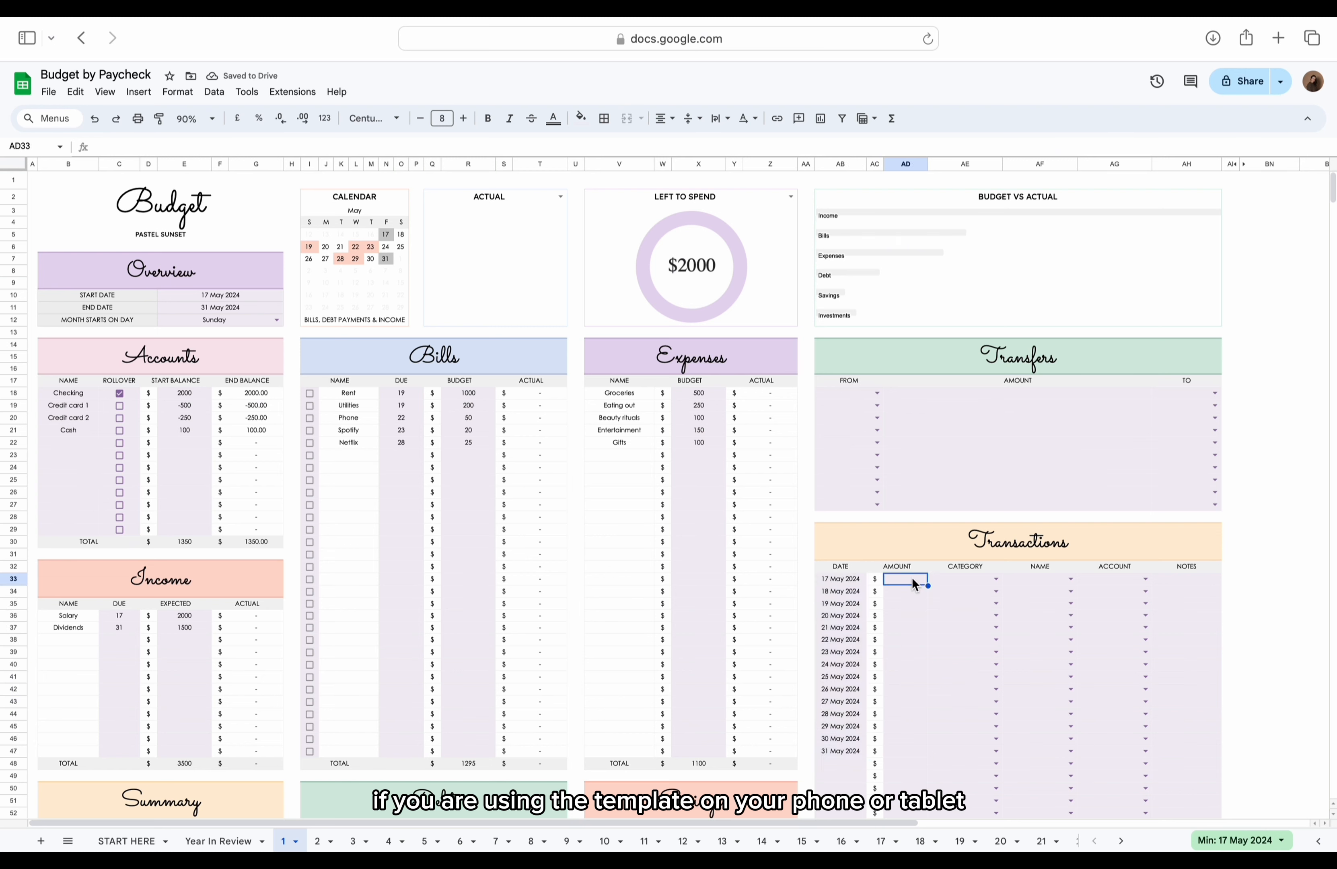
pyautogui.write('1000')
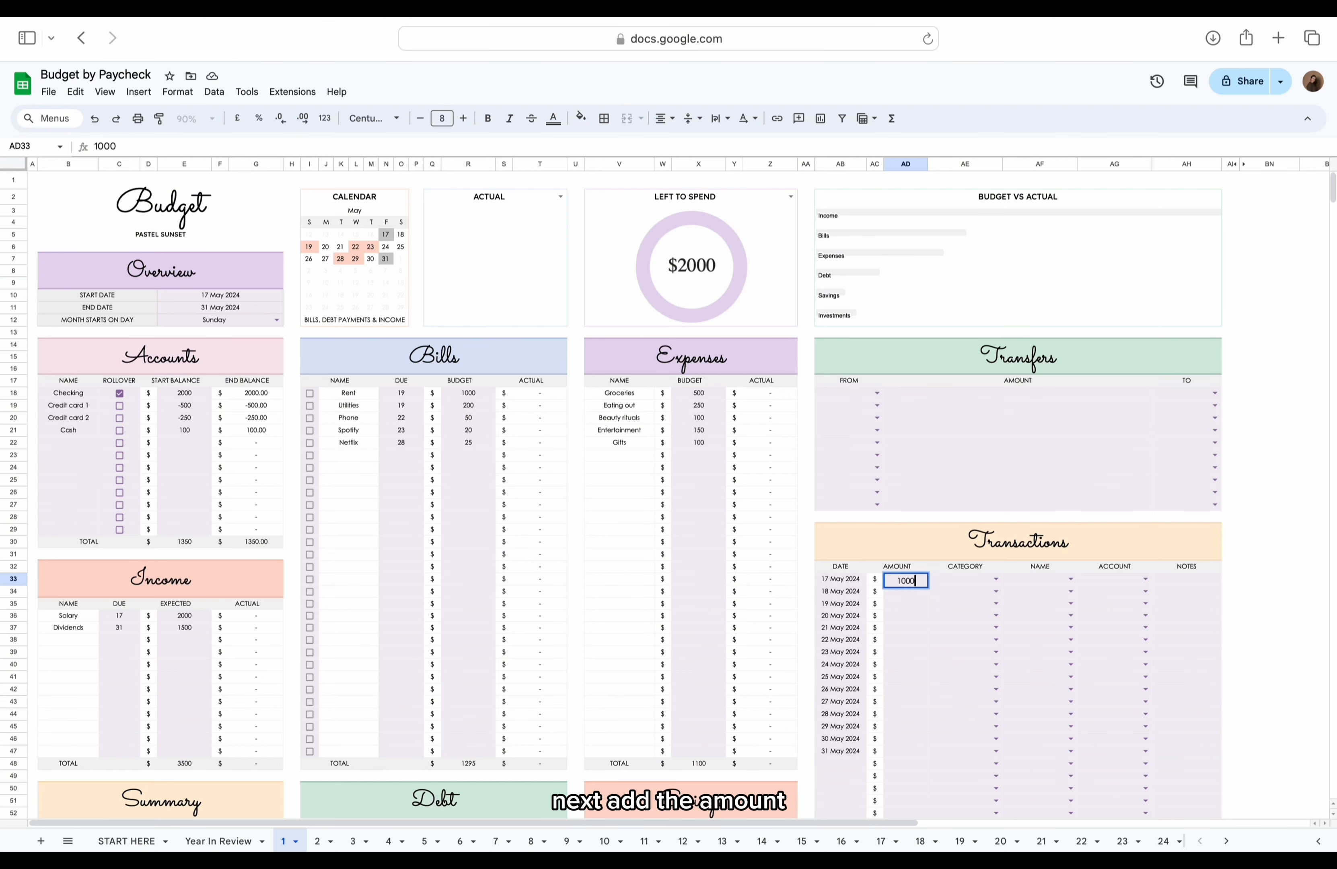
pyautogui.press('Tab')
pyautogui.click(997, 579)
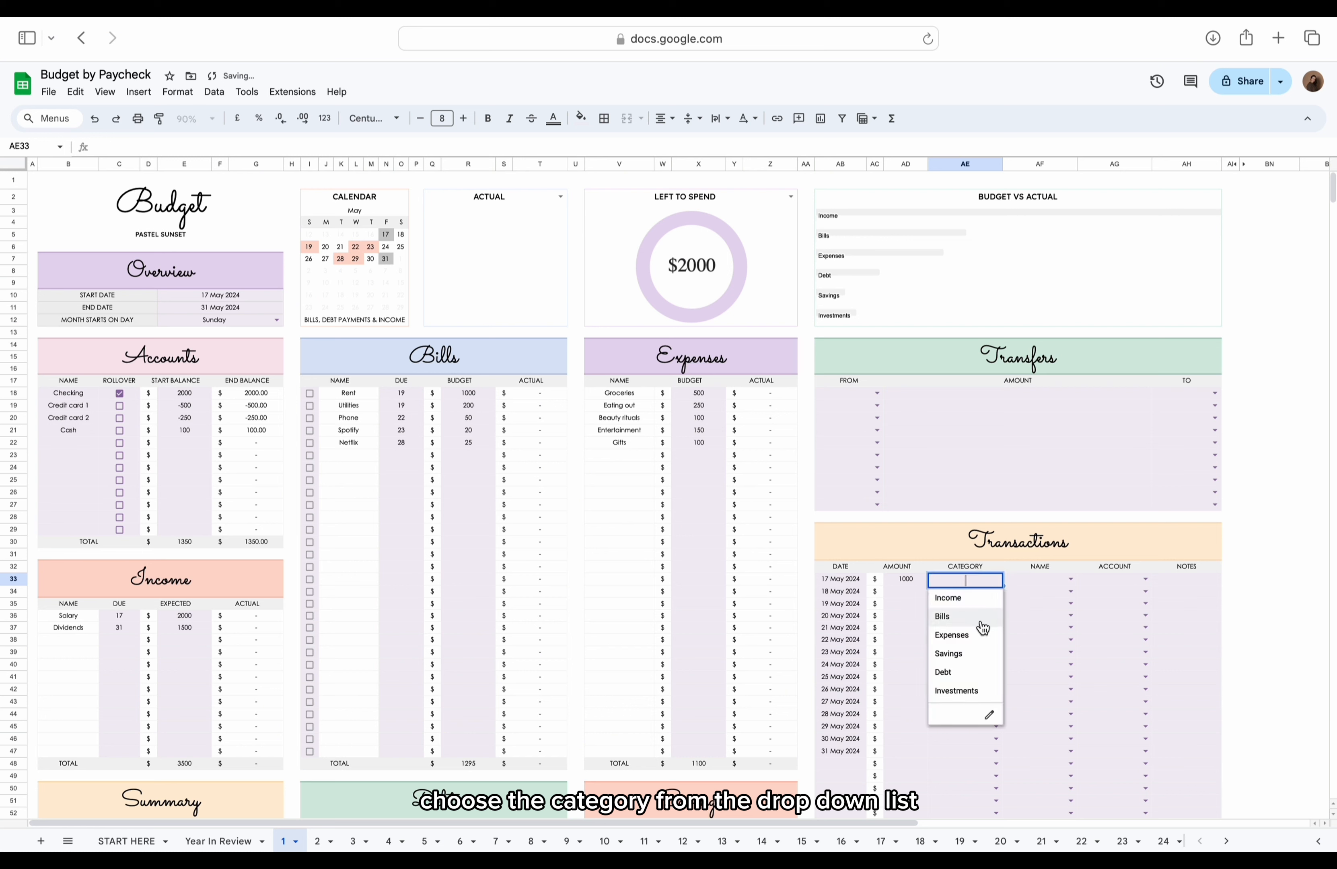
pyautogui.click(964, 617)
pyautogui.click(1073, 580)
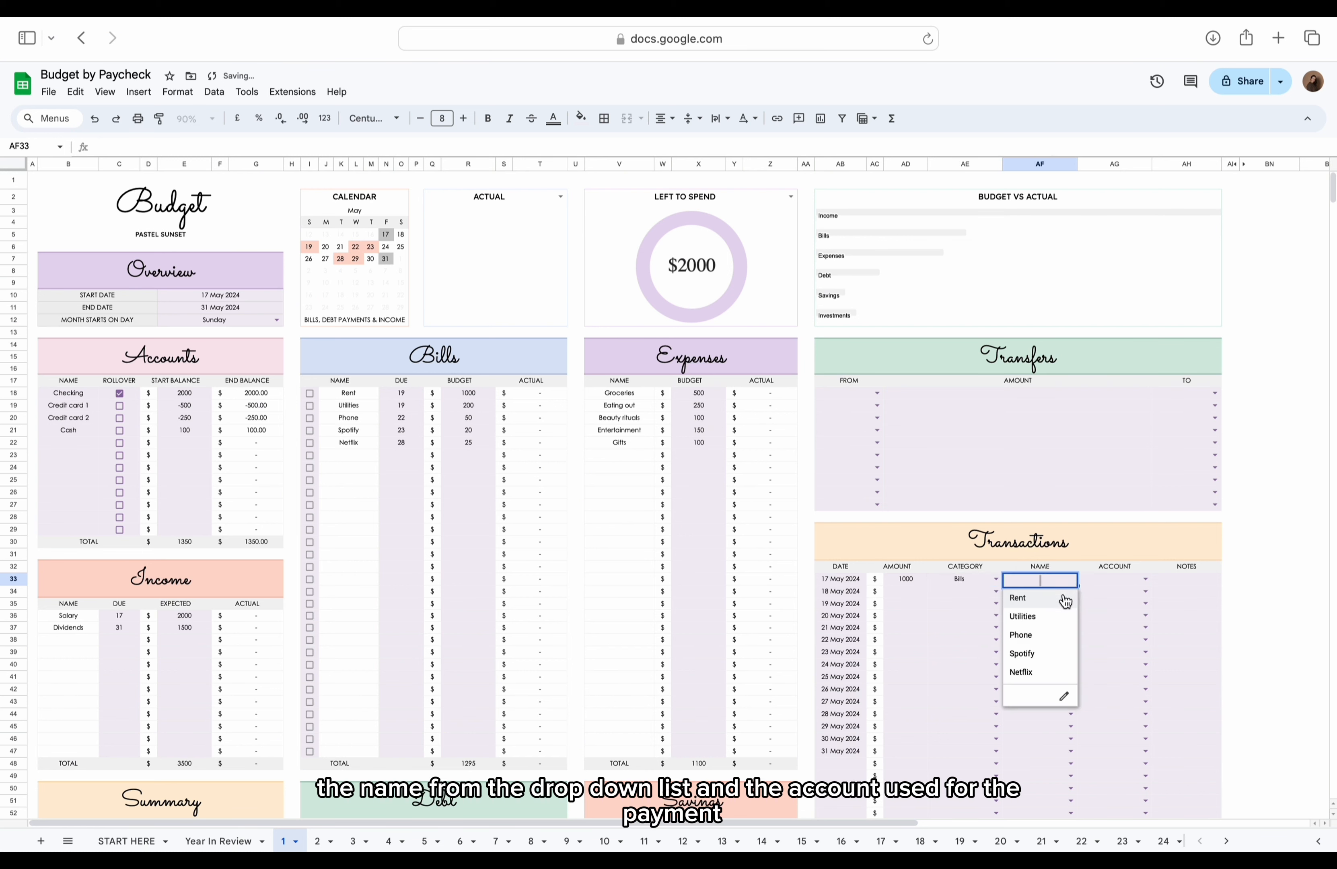
pyautogui.click(1065, 596)
pyautogui.click(1145, 581)
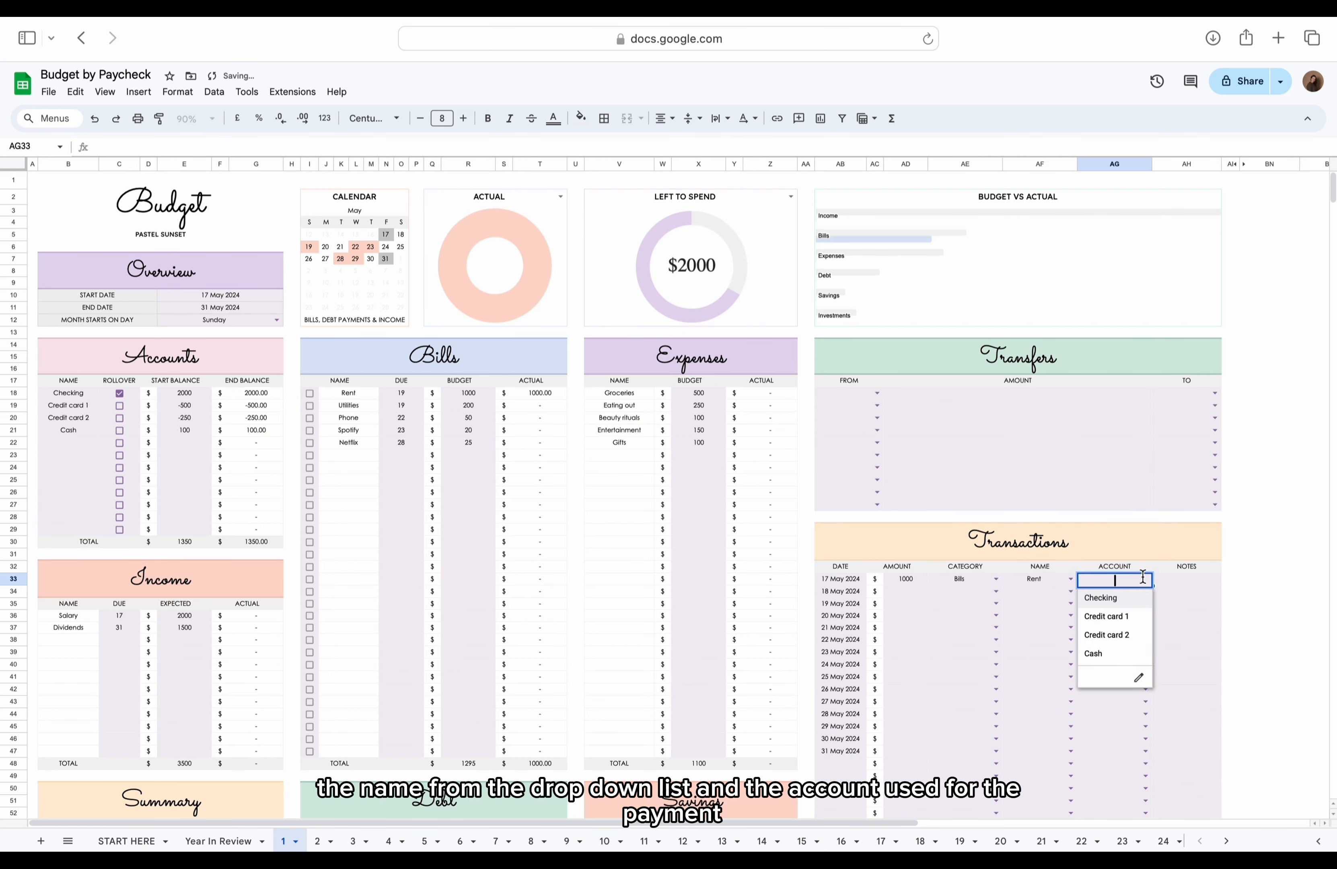
pyautogui.click(1134, 598)
# Step: Complete the 18 May transaction with amount 200, category Bills, name Utilities and account Checking
pyautogui.click(908, 594)
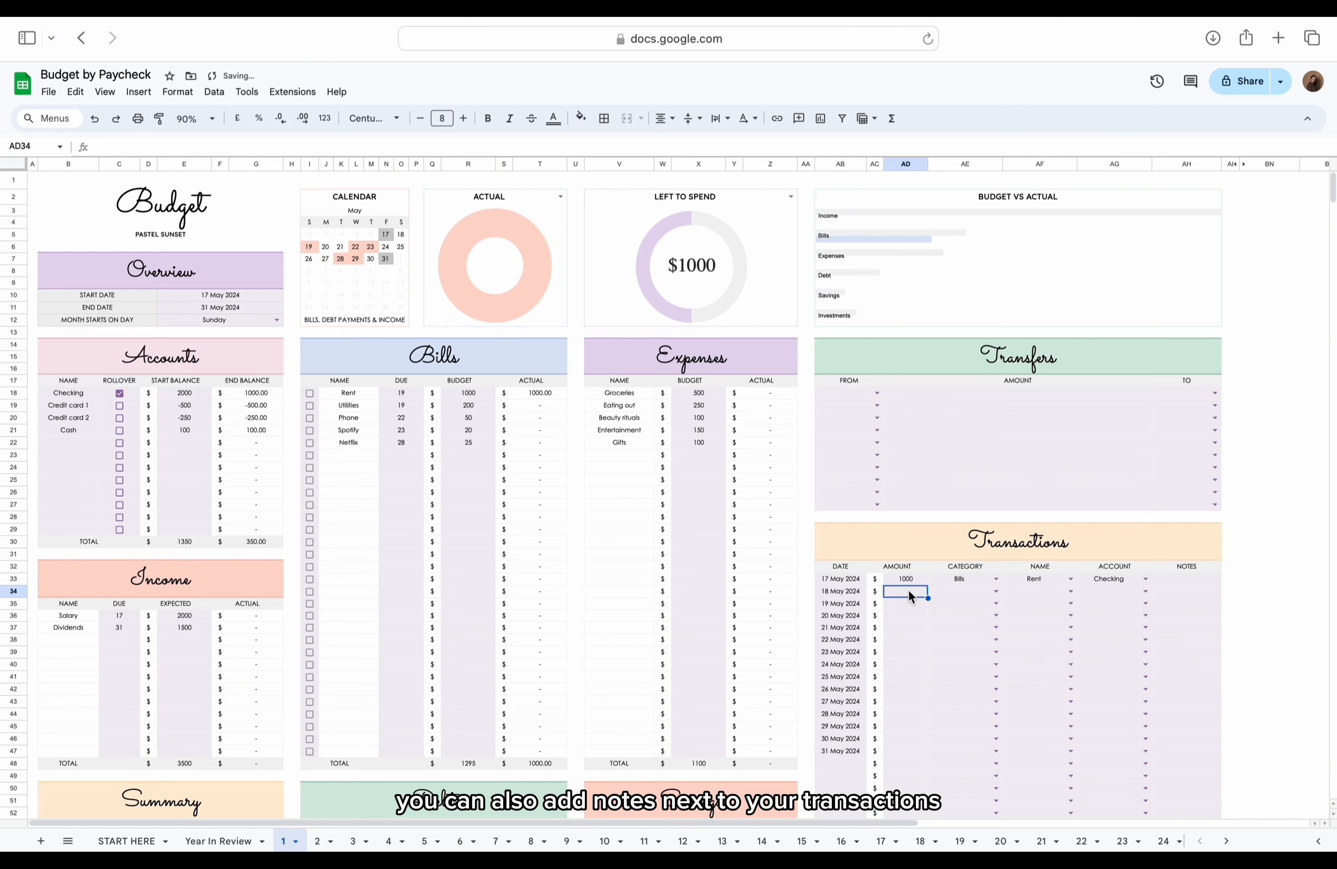
pyautogui.write('200')
pyautogui.press('Tab')
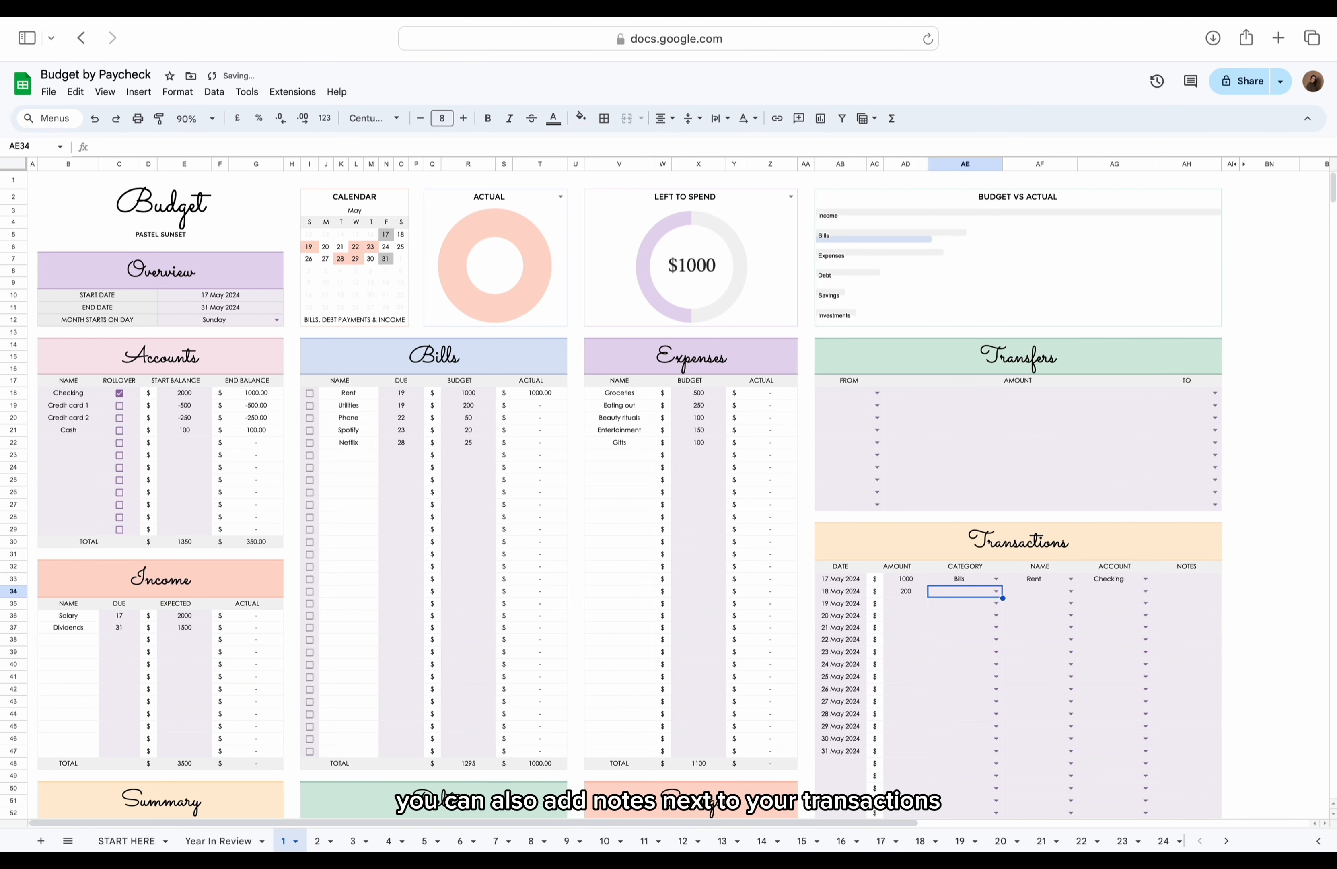
pyautogui.click(982, 595)
pyautogui.click(975, 629)
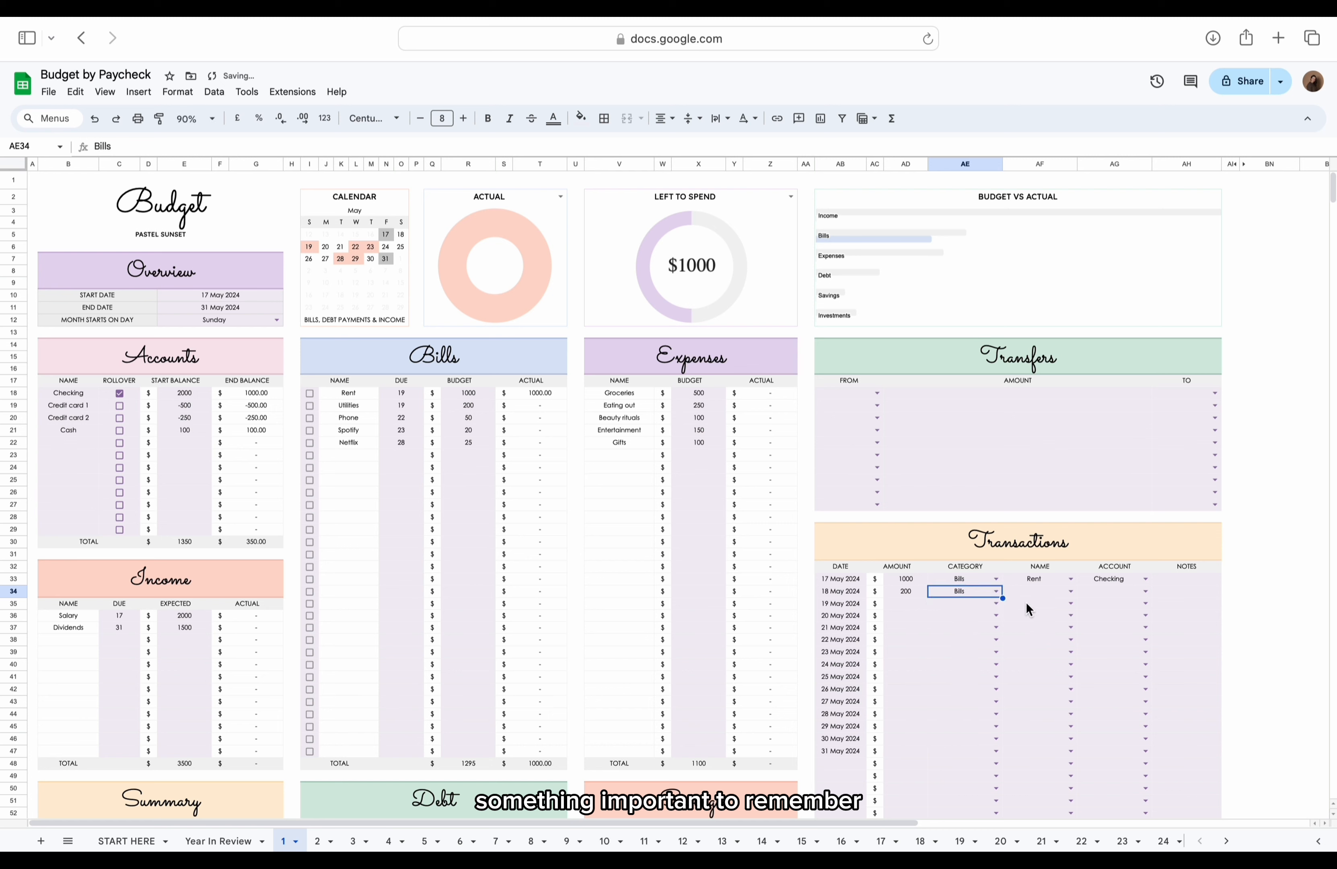
pyautogui.click(1071, 593)
pyautogui.click(1056, 627)
pyautogui.click(1146, 592)
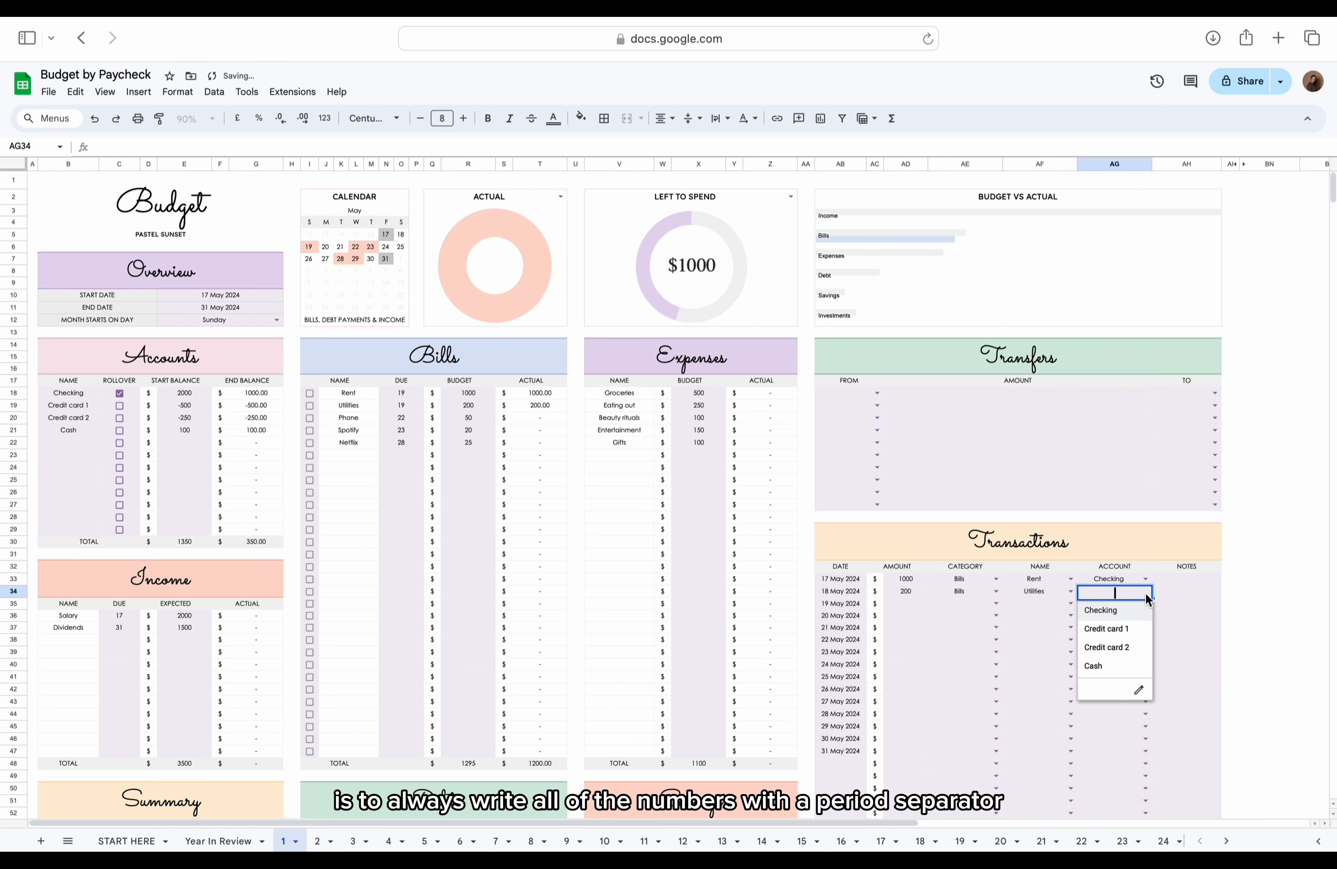
pyautogui.click(1092, 609)
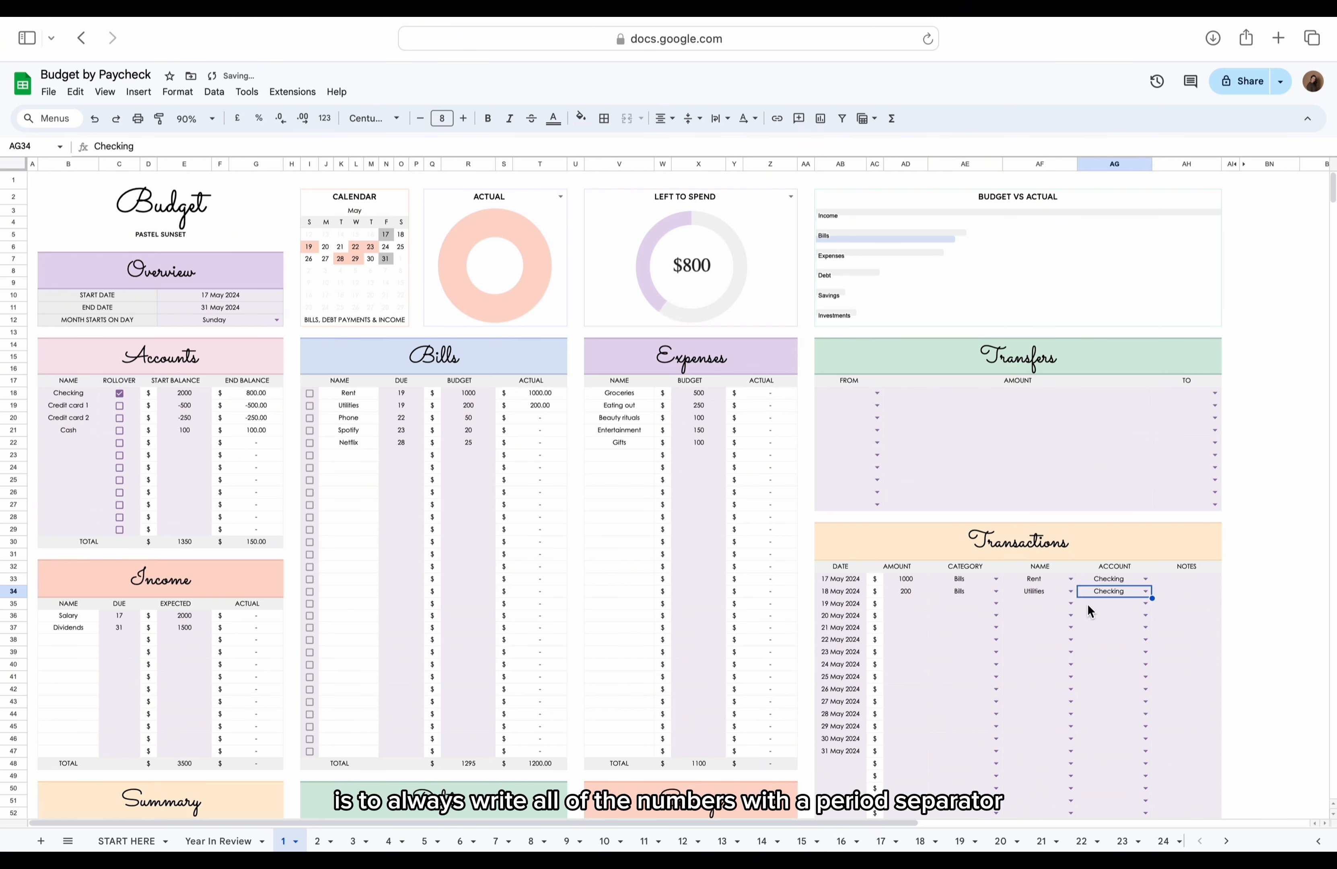
# Step: Complete the 19 May transaction with amount 110.27, category Expenses, name Groceries and account Checking
pyautogui.click(924, 606)
pyautogui.write('11')
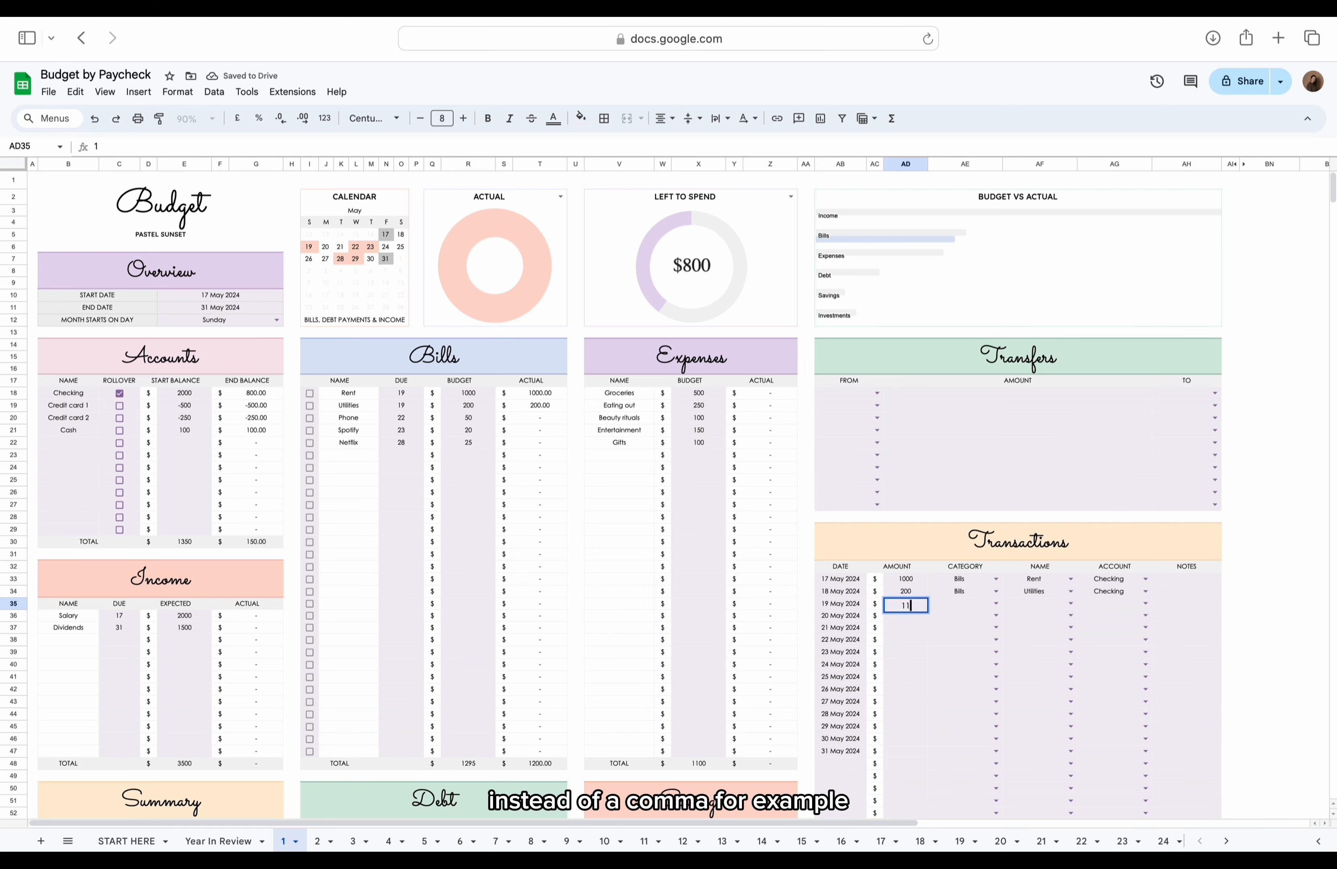
pyautogui.write('0.27')
pyautogui.click(965, 604)
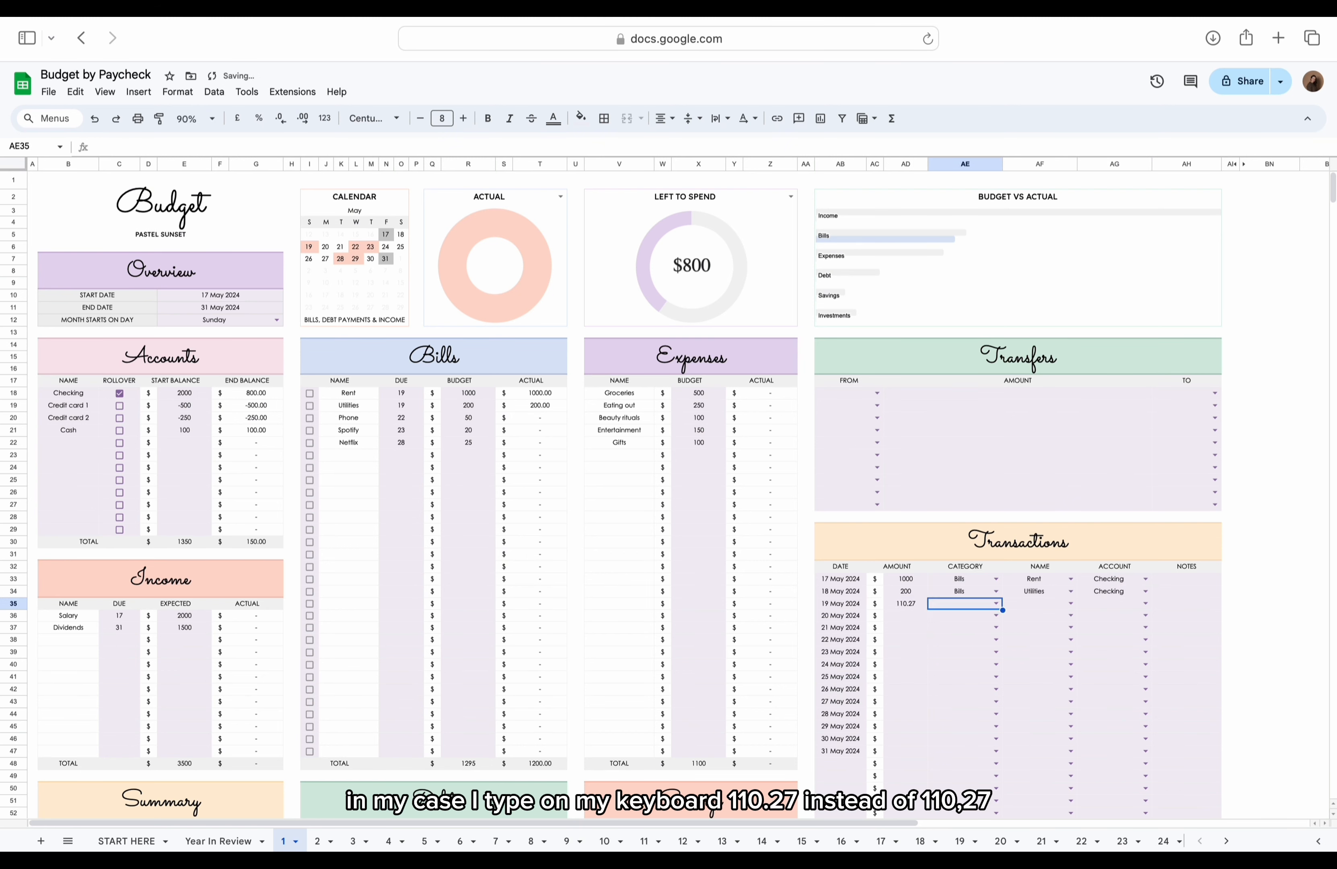
pyautogui.click(995, 605)
pyautogui.click(981, 657)
pyautogui.click(1066, 605)
pyautogui.click(1066, 623)
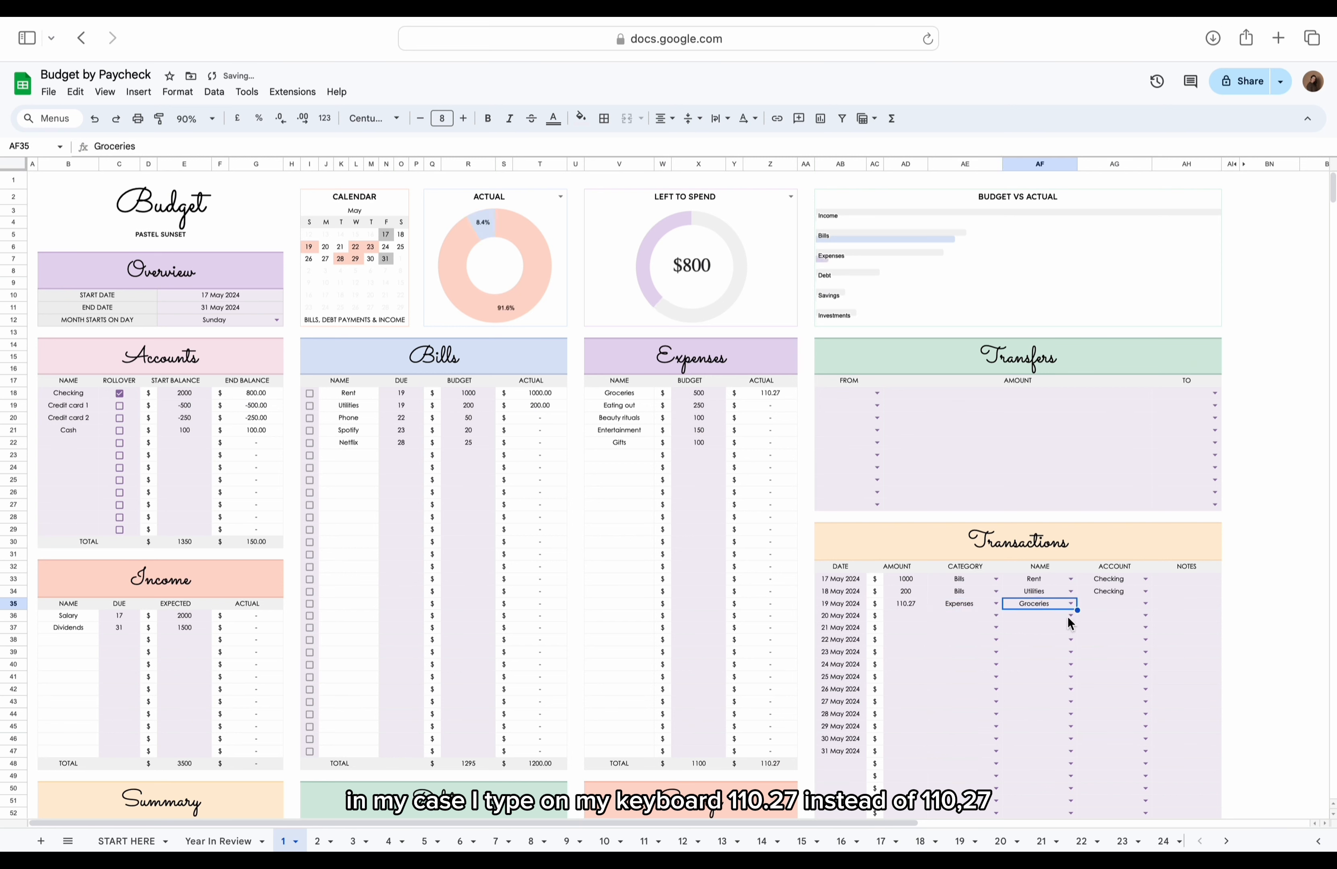
pyautogui.click(1144, 603)
pyautogui.click(1138, 622)
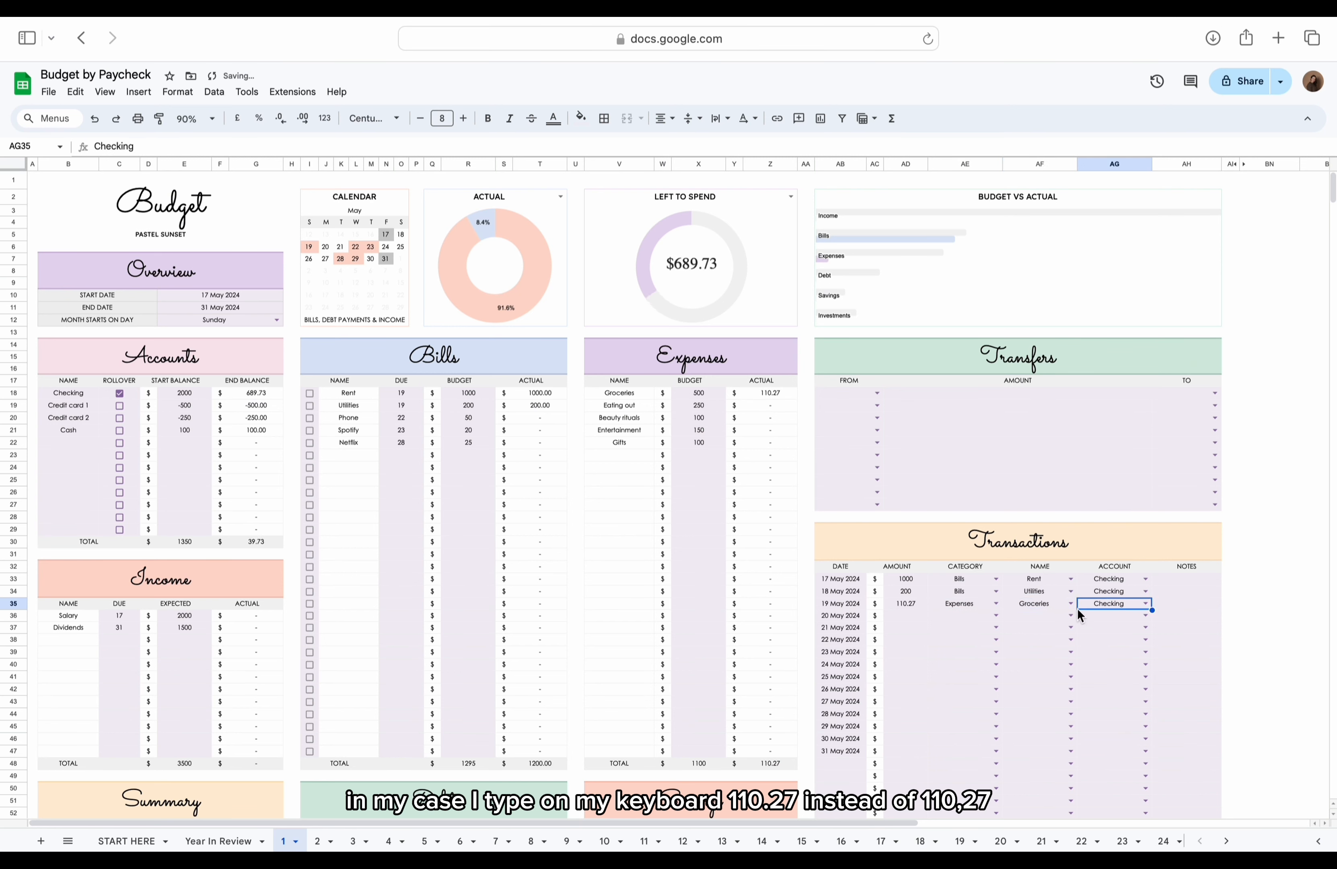
# Step: Complete the 20 May transaction as 50 in Expenses for Eating out on Credit card 1, with the note "date night"
pyautogui.click(918, 615)
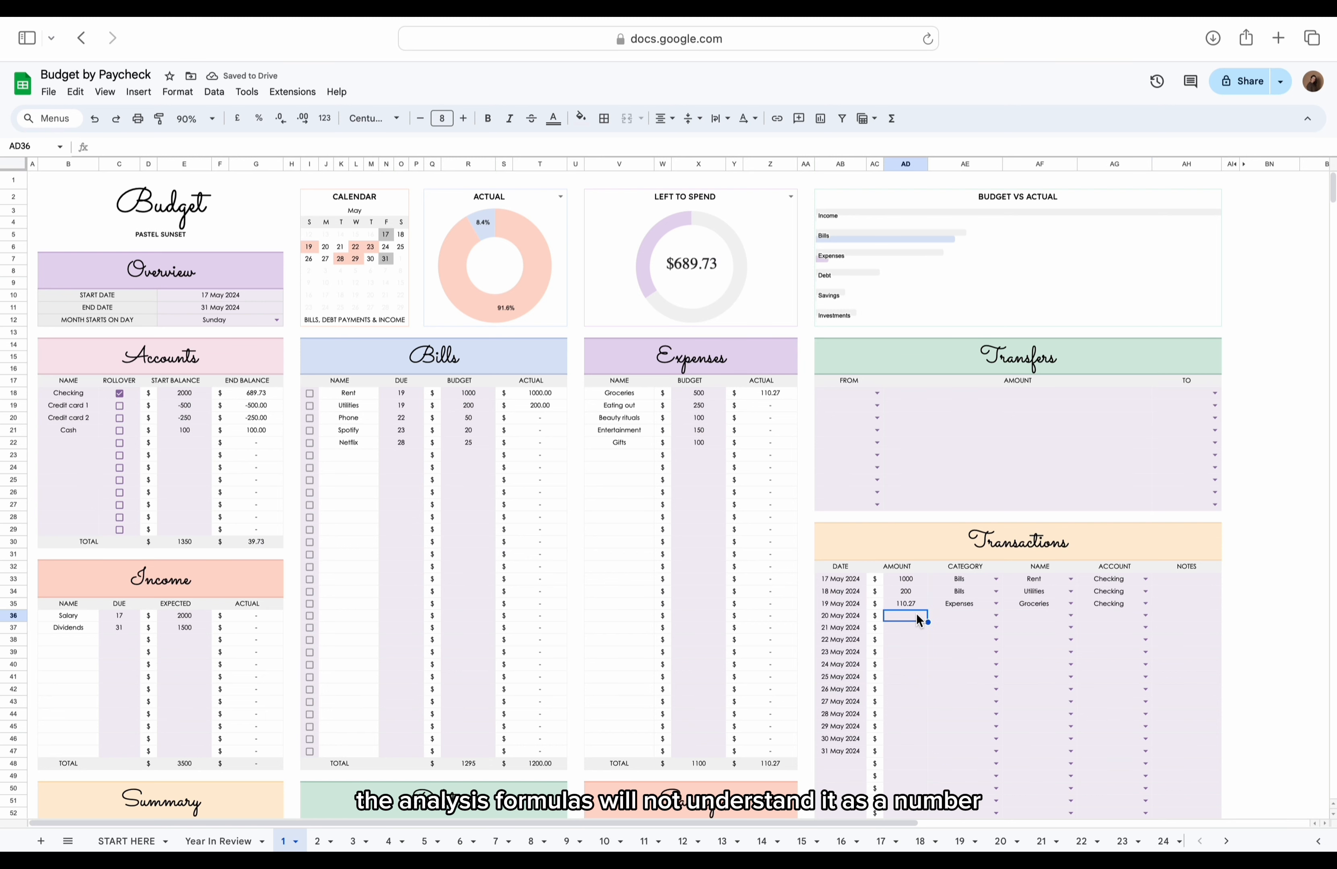
pyautogui.write('50')
pyautogui.press('Tab')
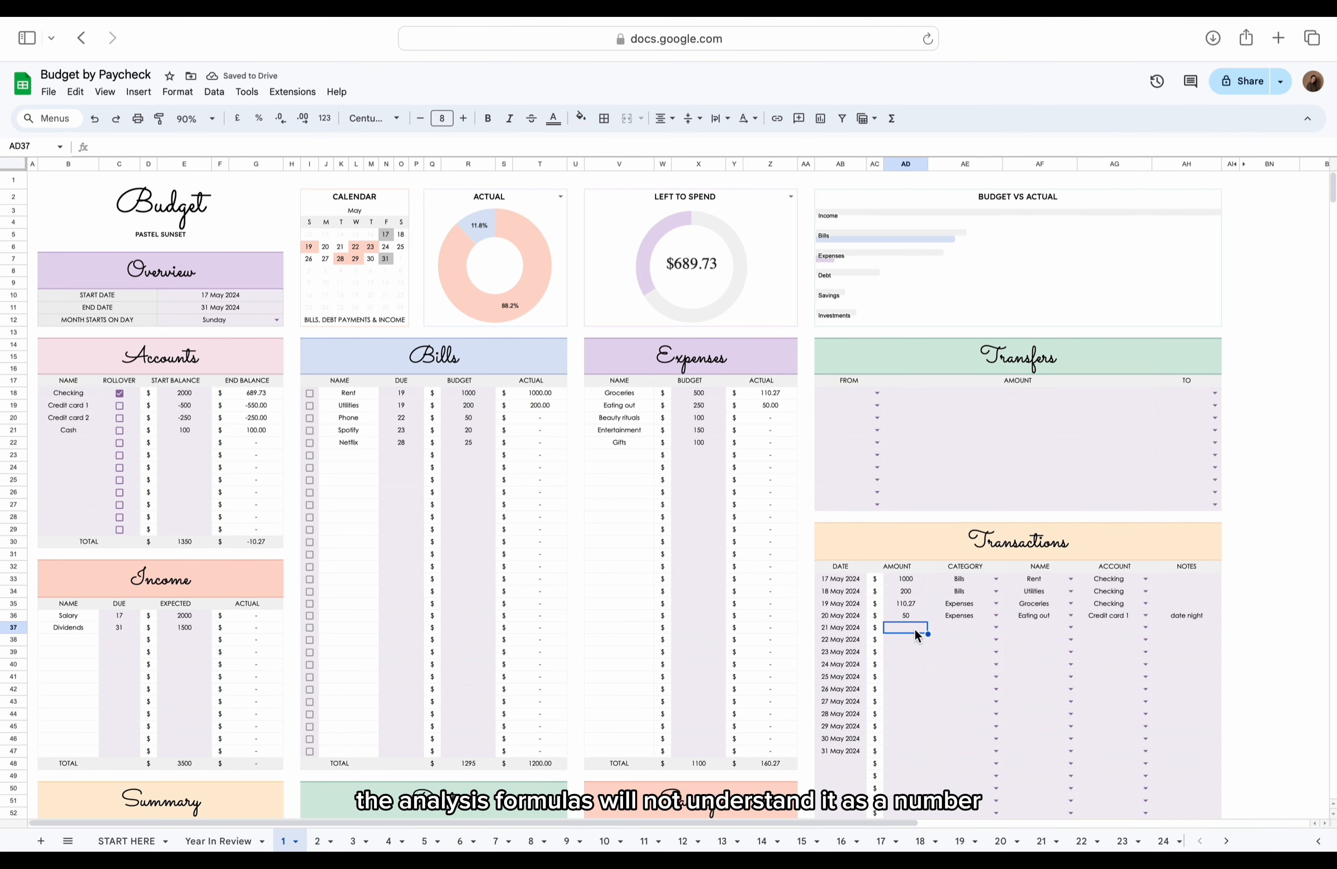
# Step: Log Checking transactions for Salary 2000, Dividends 1500, Beauty rituals 50 with the note "nails", Phone 50 and Spotify 20
pyautogui.write('2000')
pyautogui.click(1145, 628)
pyautogui.write('150050')
pyautogui.click(913, 665)
pyautogui.click(911, 687)
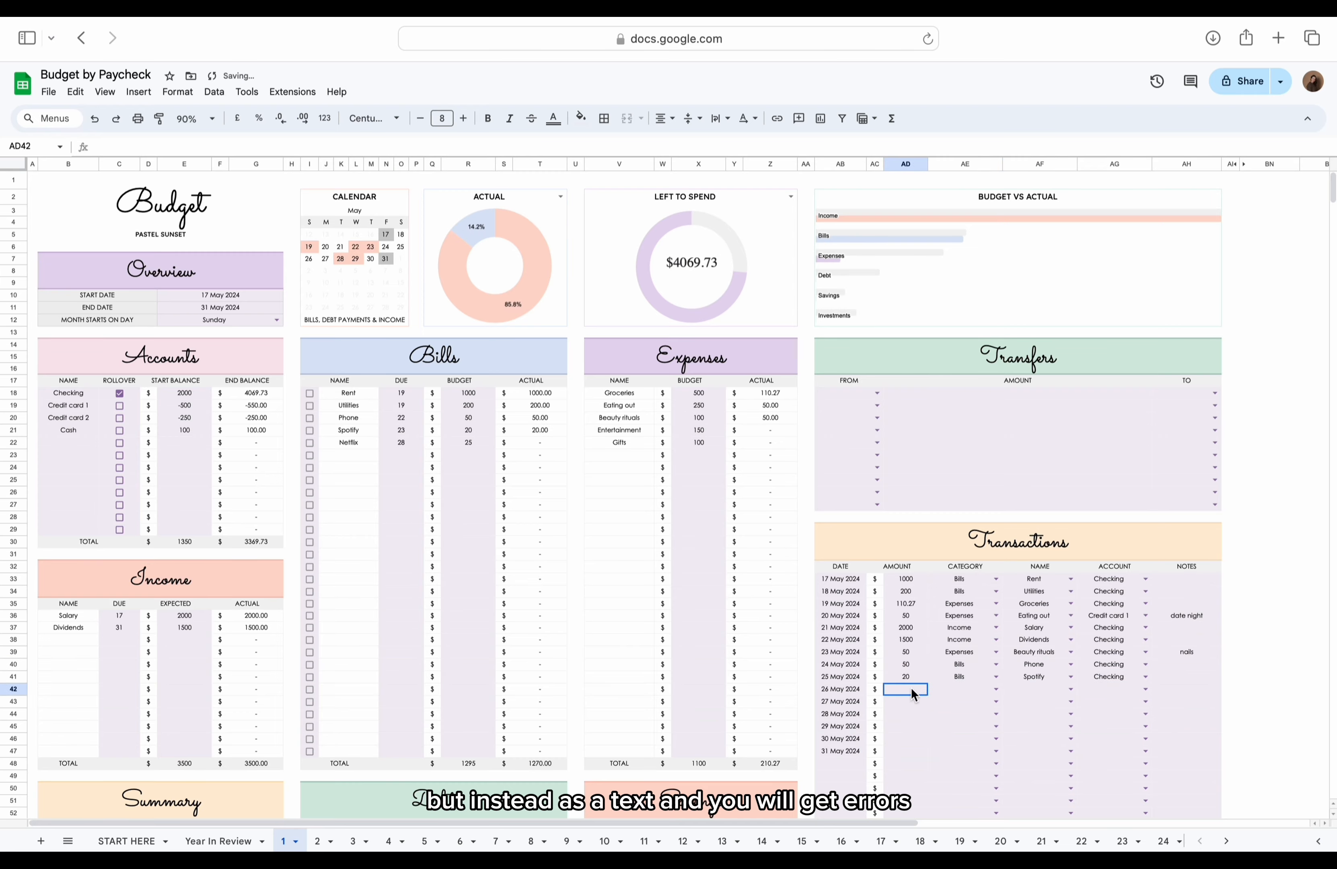
# Step: Log Checking transactions for Netflix 25, Emergency fund 150, Travel fund 100, Student loan 200, Mortgage 350, Index funds 200 and Stock market 150
pyautogui.scroll(-2, 911, 688)
pyautogui.click(1145, 596)
pyautogui.click(1133, 614)
pyautogui.click(912, 632)
pyautogui.write('350')
pyautogui.scroll(-4, 911, 632)
pyautogui.scroll(2, 1132, 453)
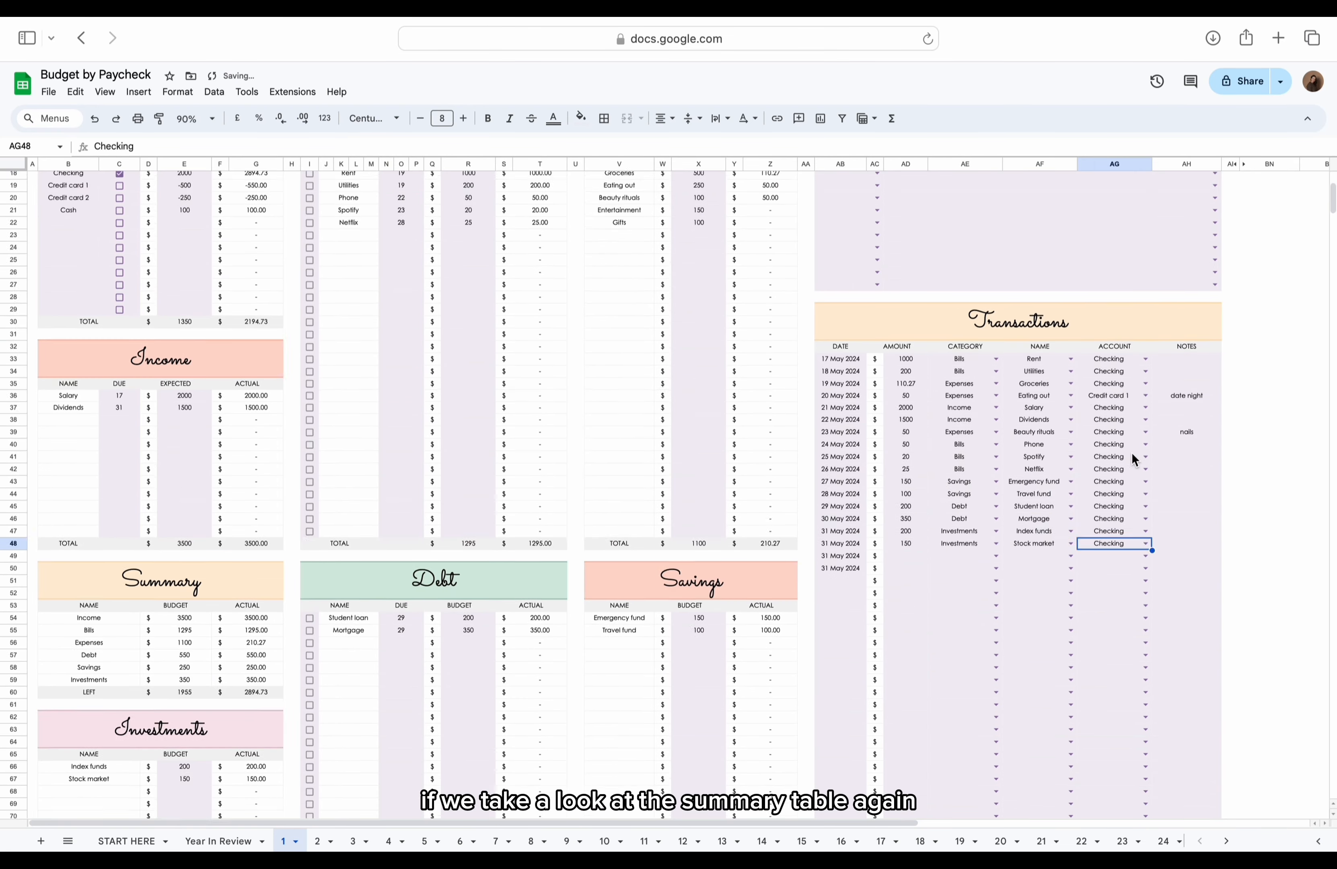
# Step: Log 31 May expenses of 50 for Entertainment on Credit card 2 and 25 for Gifts in Cash, and set the Travel fund transaction to 150
pyautogui.scroll(2, 1131, 452)
pyautogui.write('25')
pyautogui.click(1071, 685)
pyautogui.scroll(-1, 906, 611)
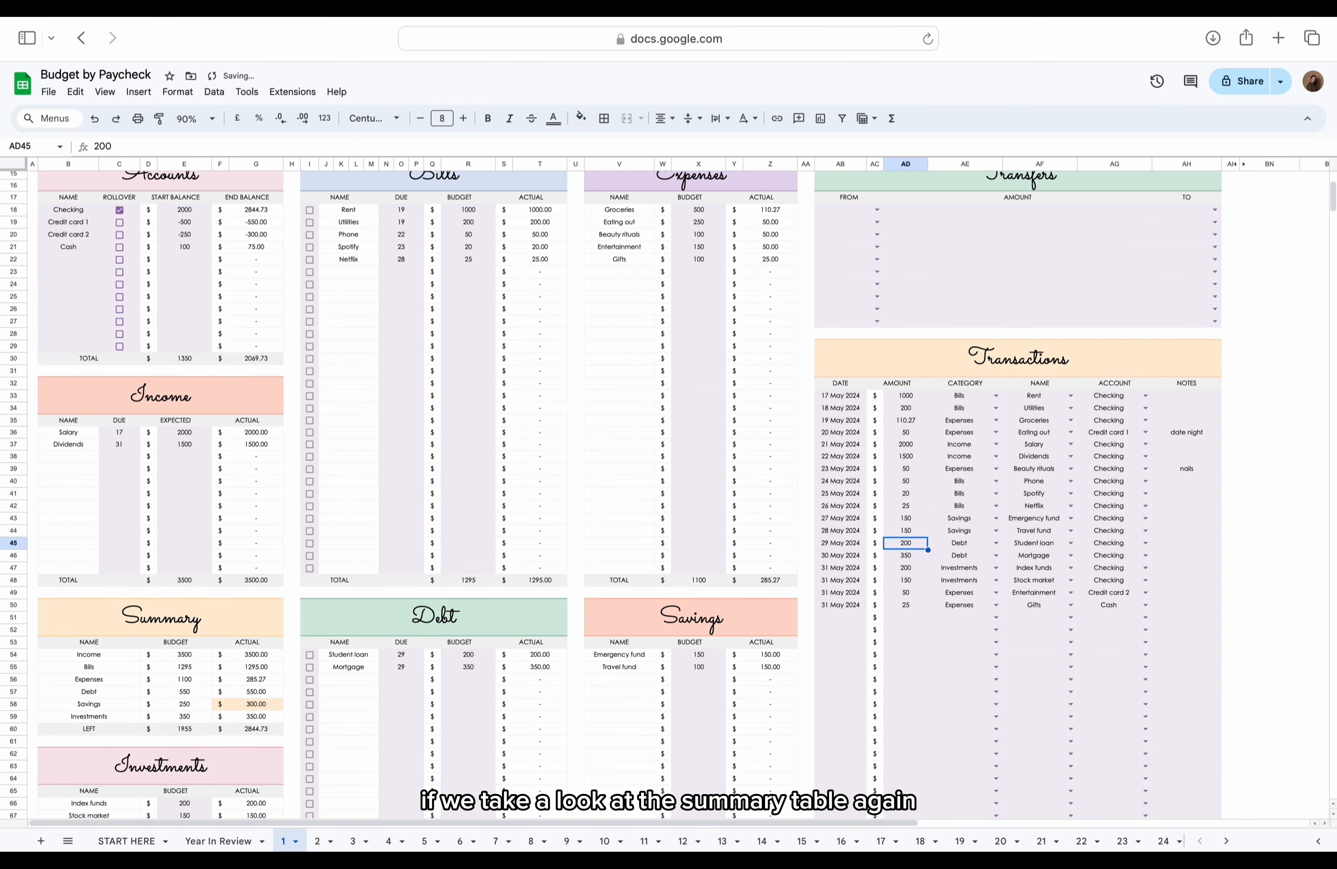
# Step: Check the Actual column of the Summary table, particularly the highlighted Savings amount against its budget
pyautogui.scroll(-4, 905, 611)
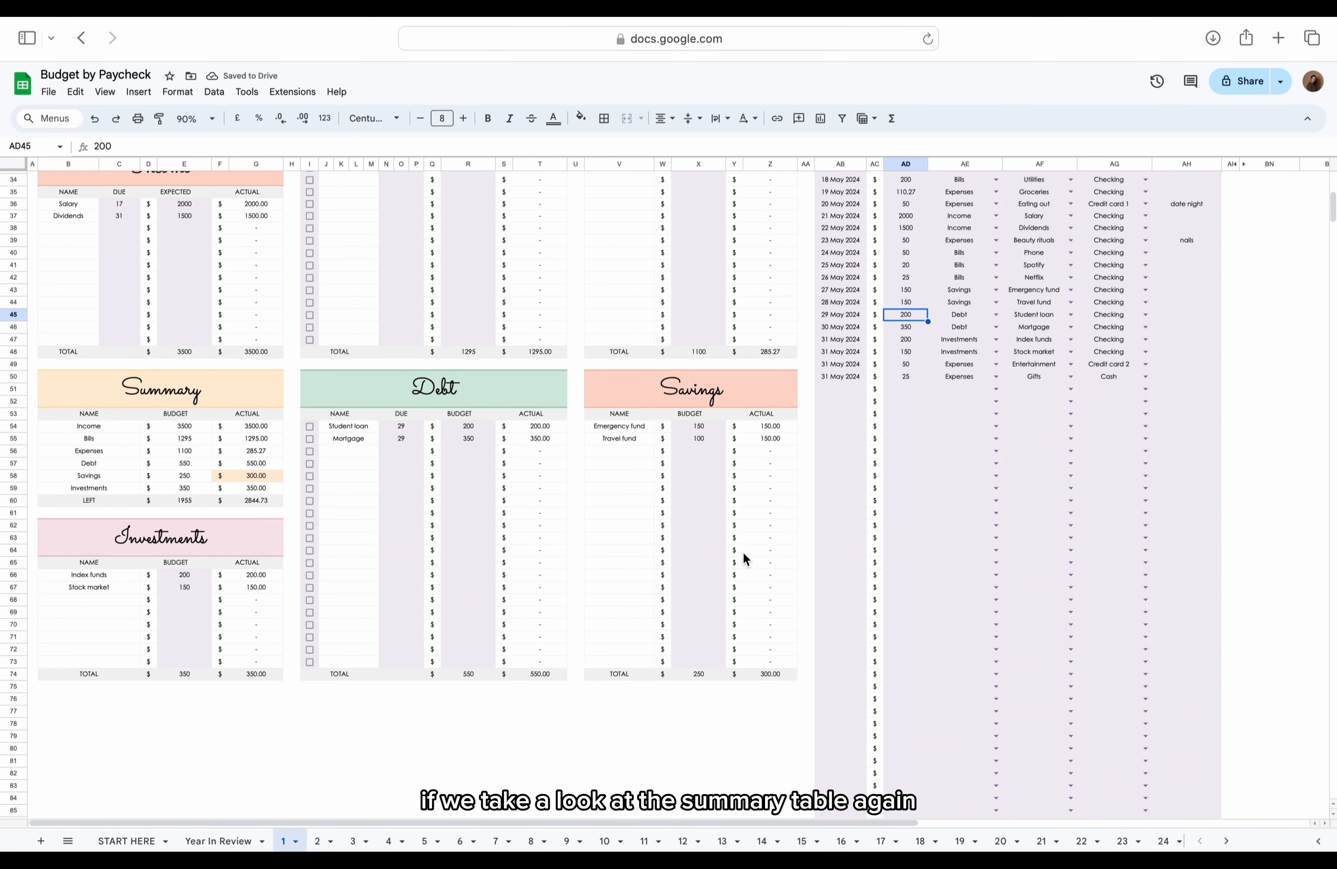
pyautogui.moveTo(255, 427); pyautogui.dragTo(264, 490)
pyautogui.click(289, 479)
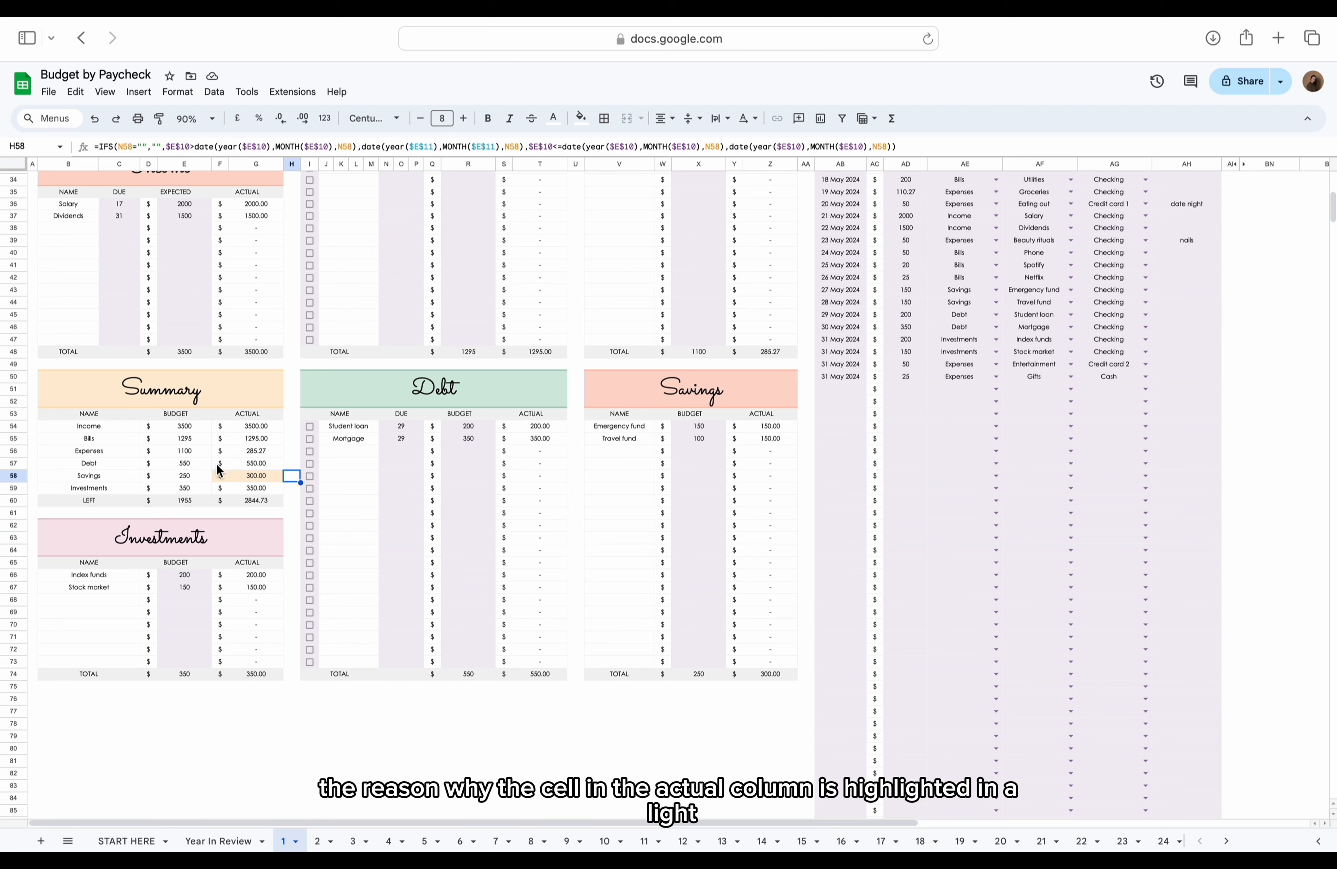
pyautogui.click(253, 477)
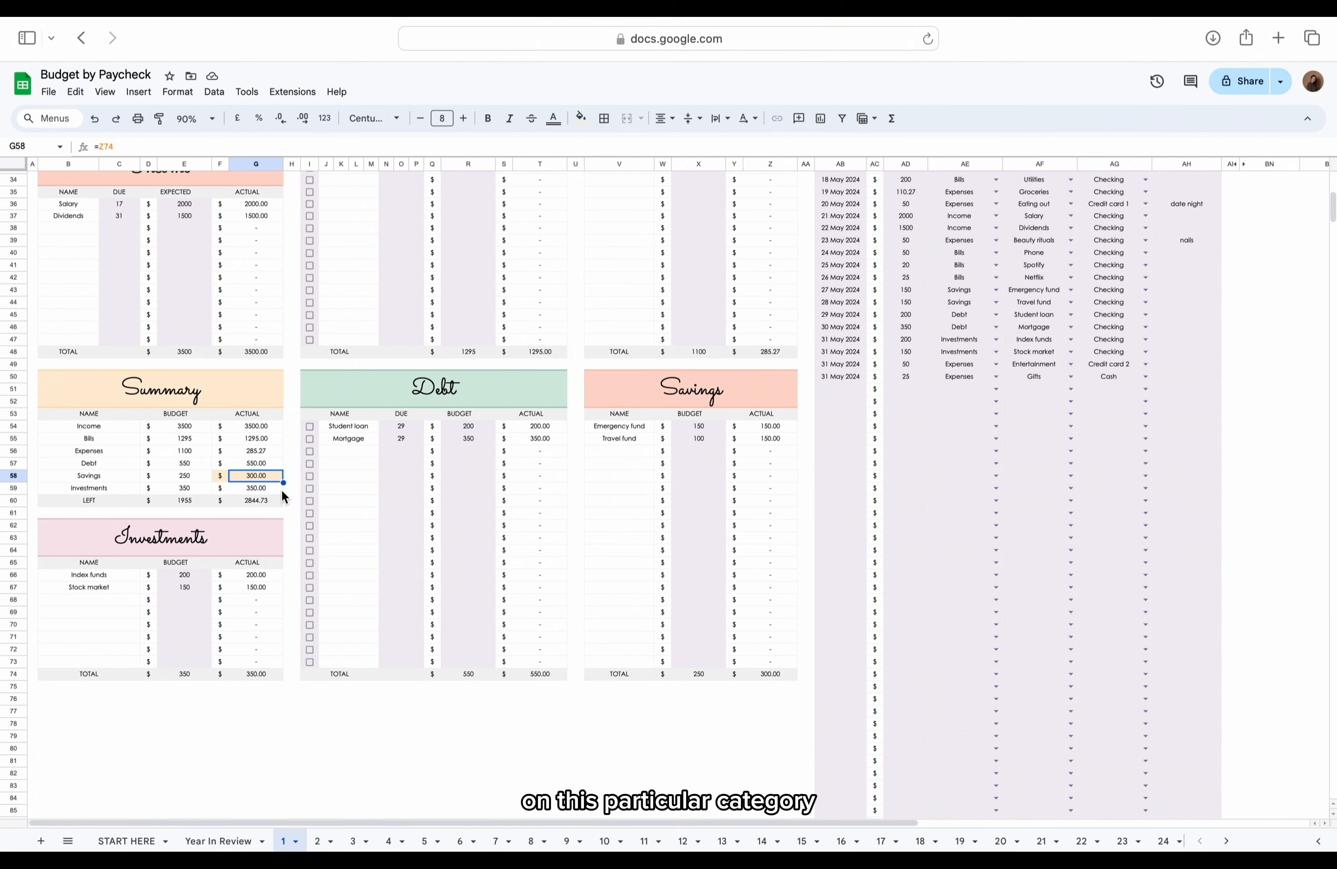
# Step: Mark Rent, Utilities, Phone, Spotify and Netflix as paid in the Bills table
pyautogui.scroll(10, 282, 494)
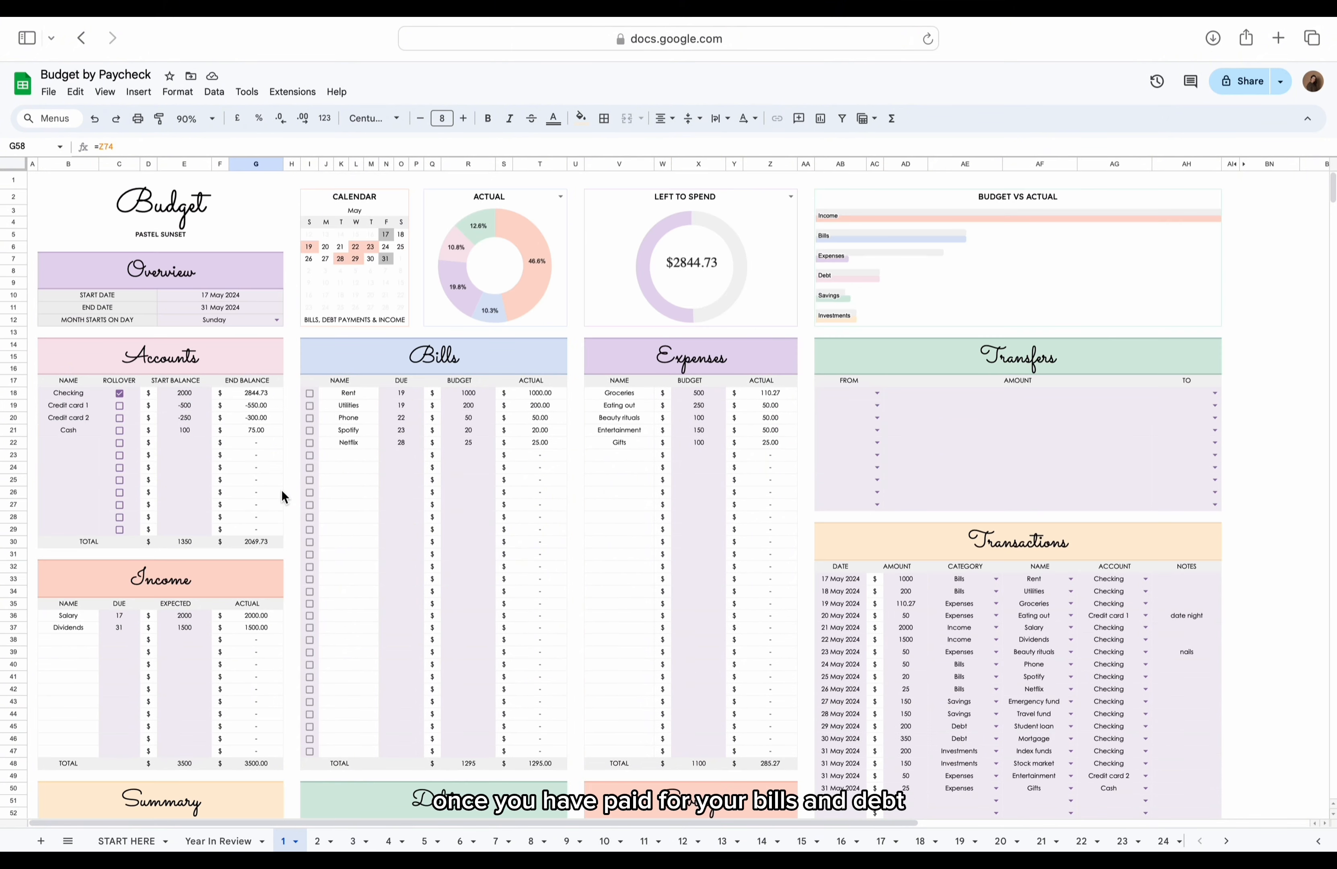
pyautogui.click(309, 393)
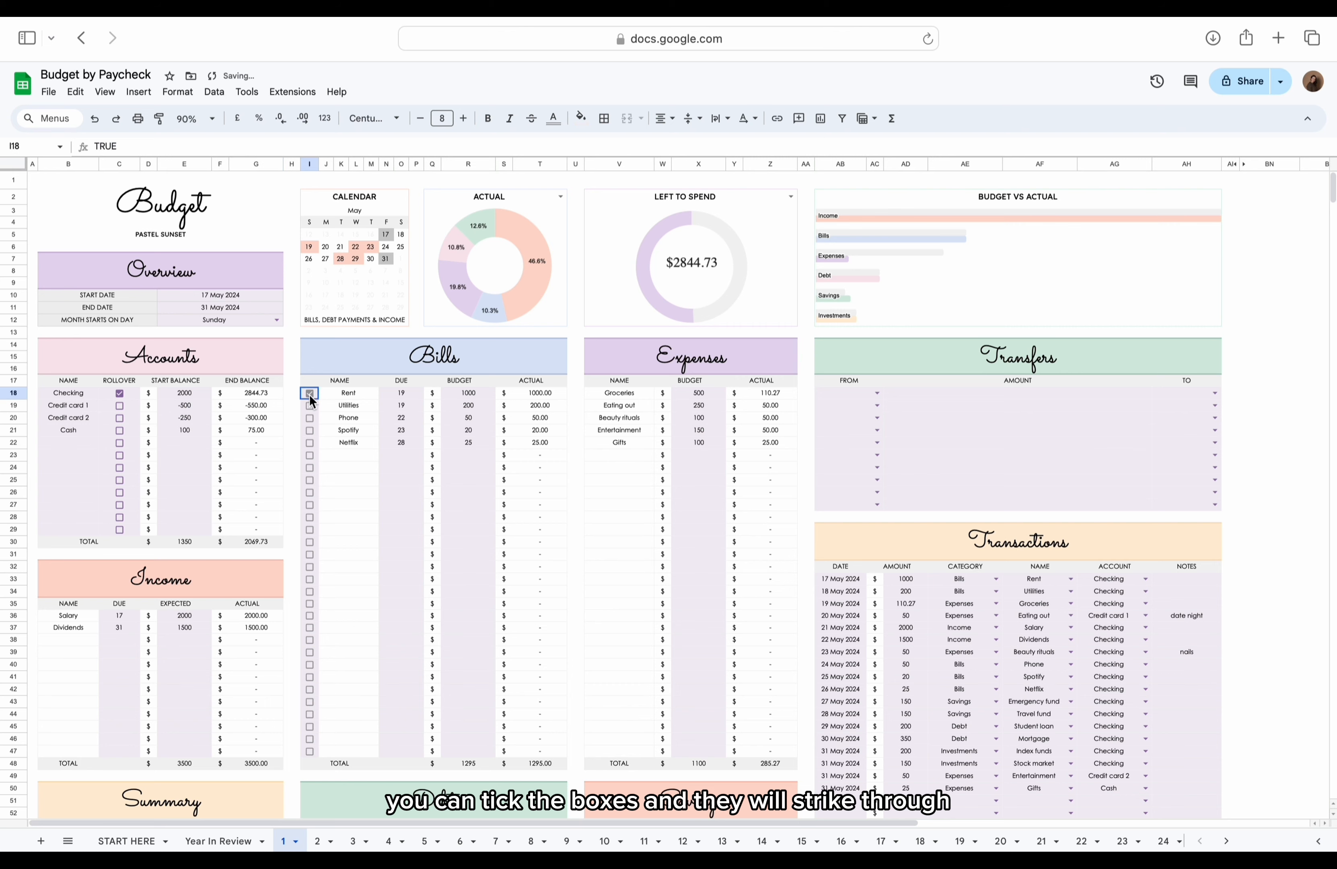
pyautogui.click(309, 405)
pyautogui.click(309, 417)
pyautogui.click(310, 432)
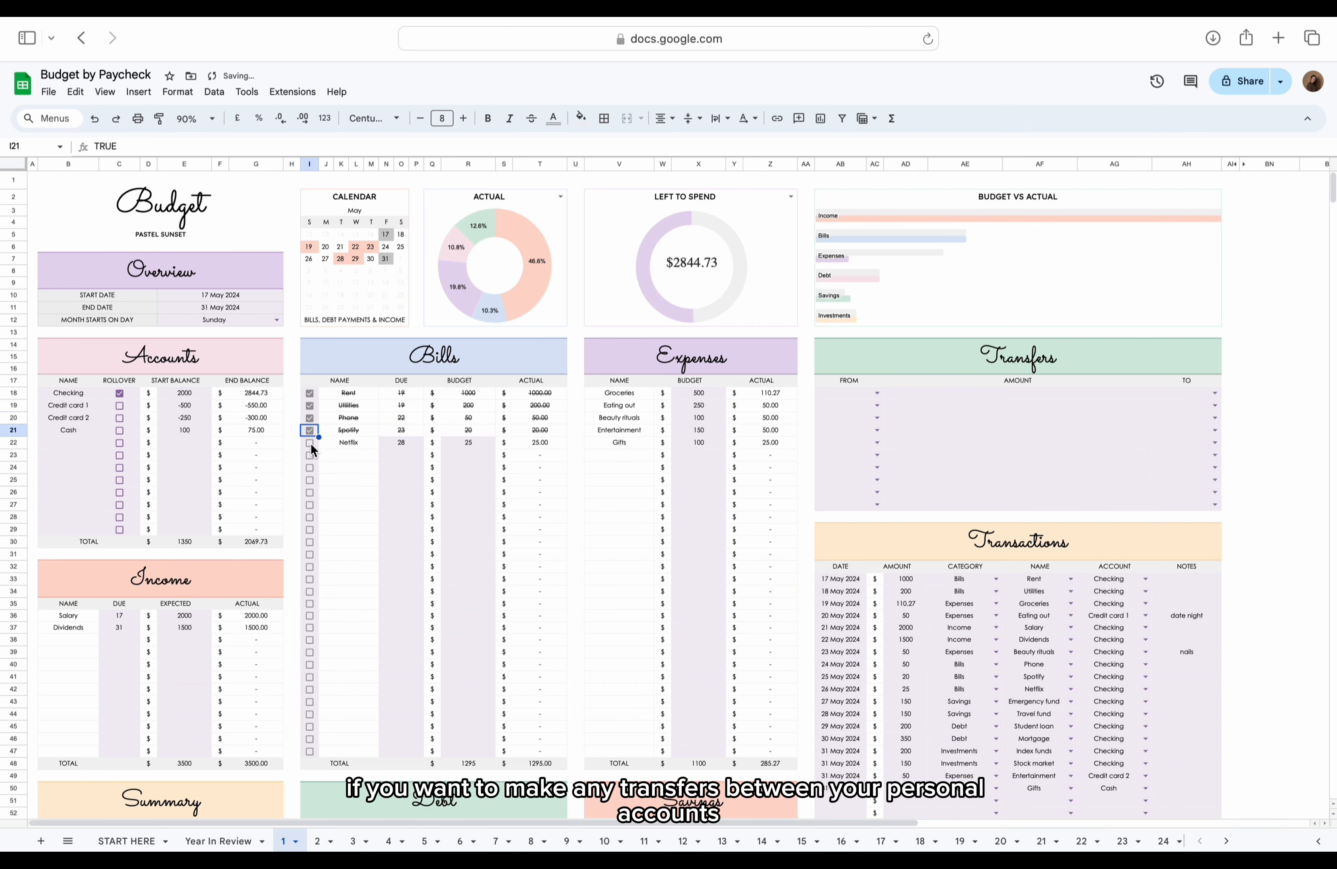
pyautogui.click(310, 443)
# Step: Mark Student loan and Mortgage as paid in the Debt table
pyautogui.scroll(-5, 310, 443)
pyautogui.click(309, 606)
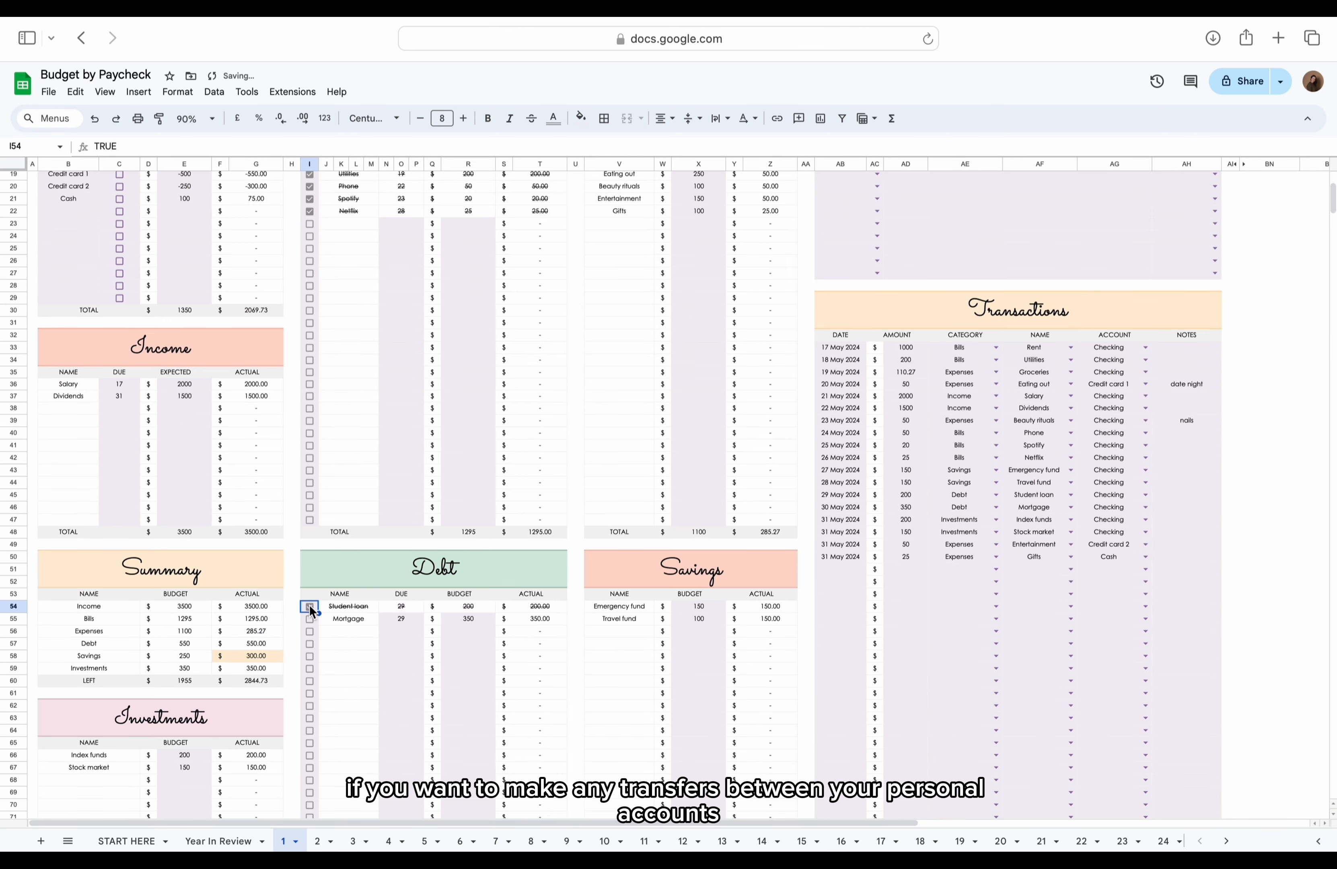
pyautogui.click(310, 618)
# Step: Record a transfer of 550 from Checking to Credit card 1 in the Transfers table
pyautogui.scroll(5, 308, 618)
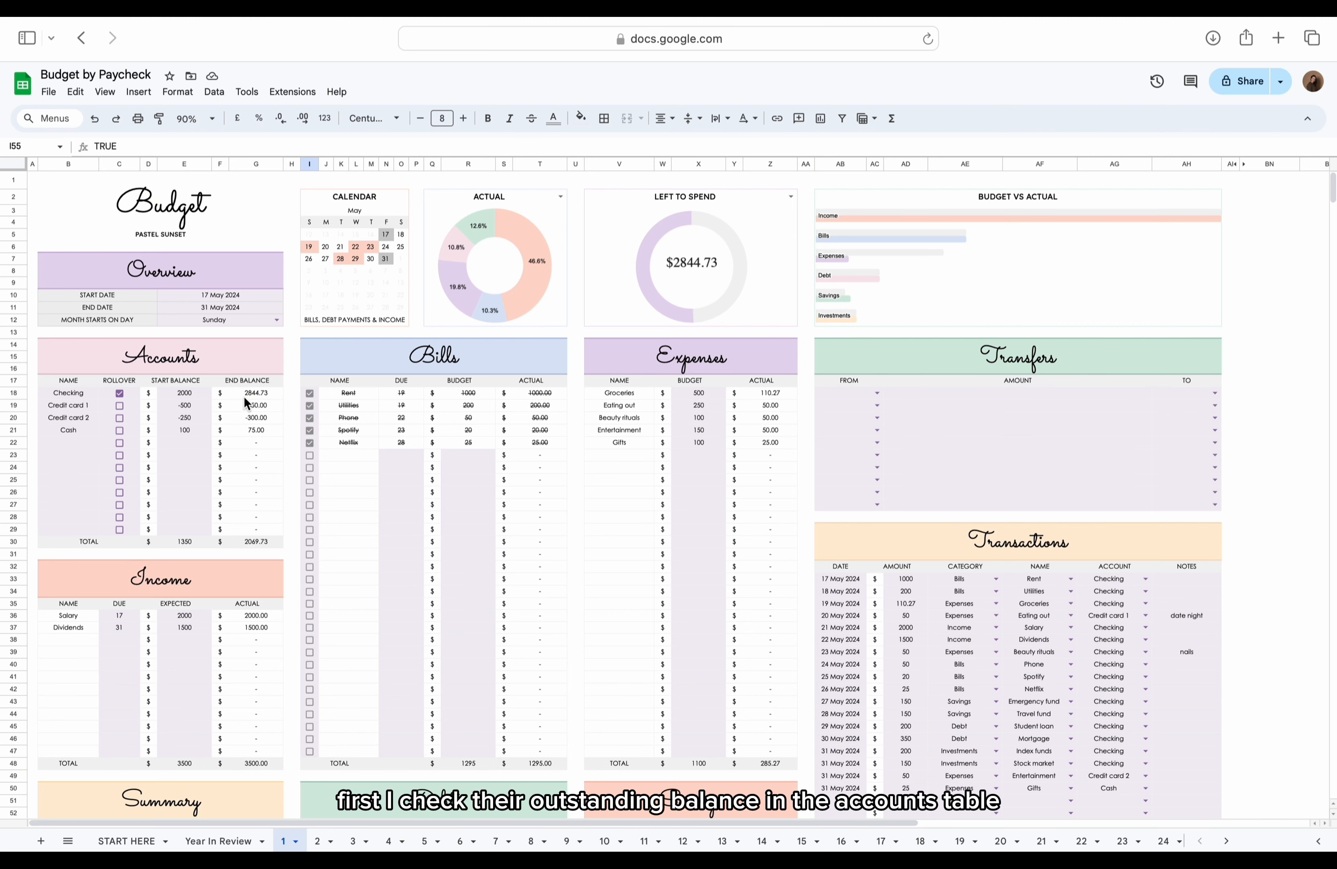
pyautogui.click(877, 394)
pyautogui.click(878, 409)
pyautogui.click(909, 394)
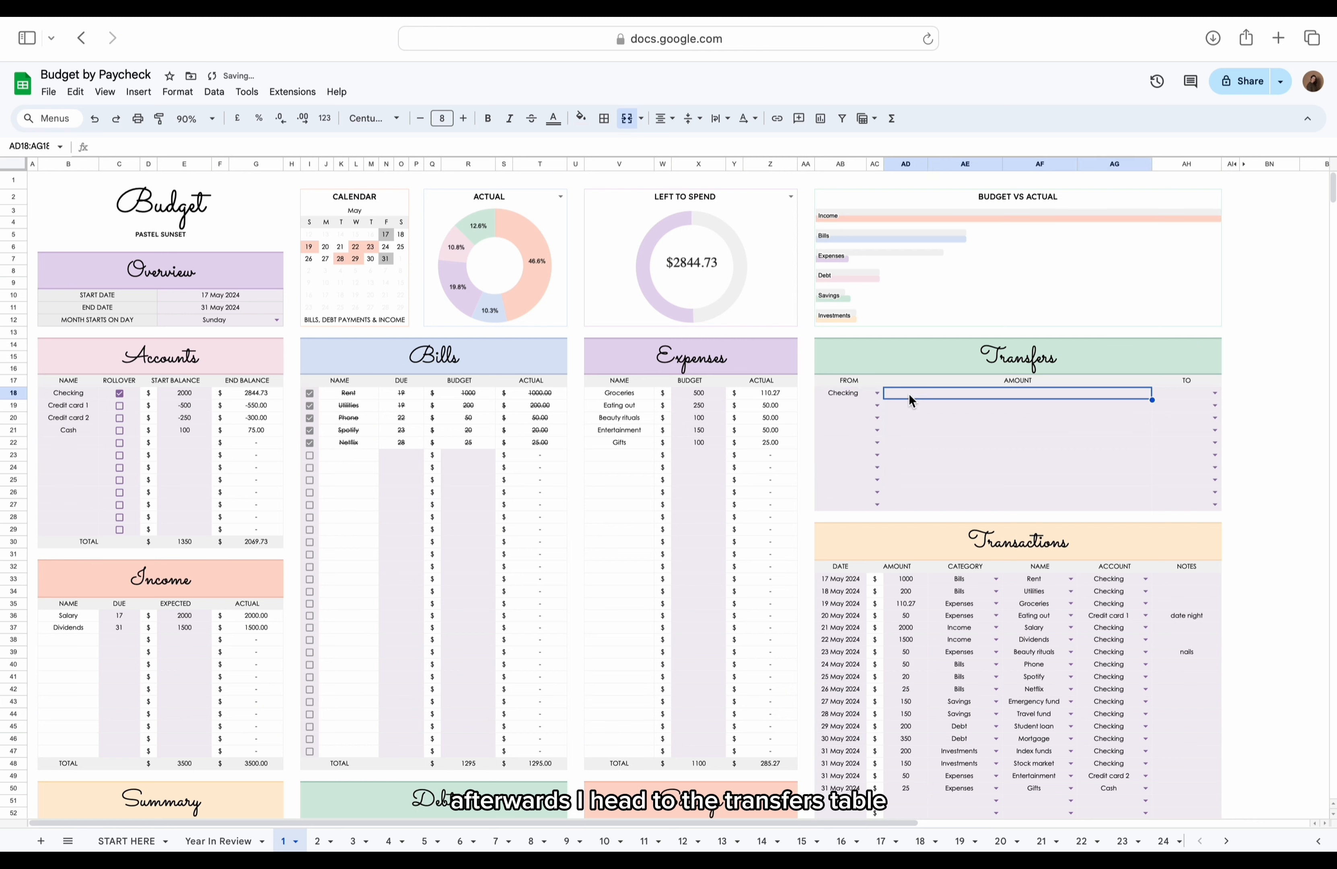
pyautogui.write('550')
pyautogui.press('Tab')
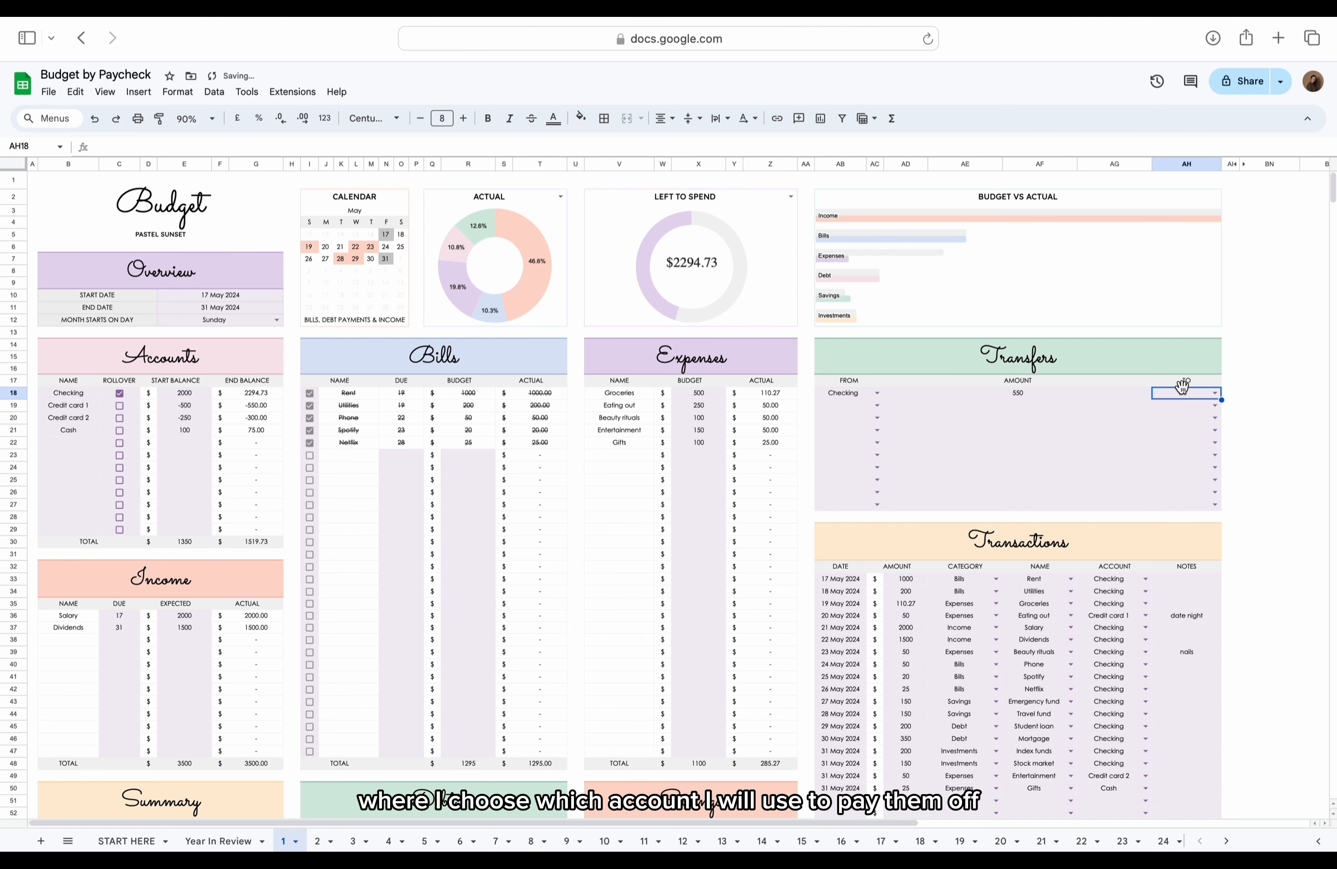
pyautogui.click(1215, 393)
pyautogui.click(1167, 422)
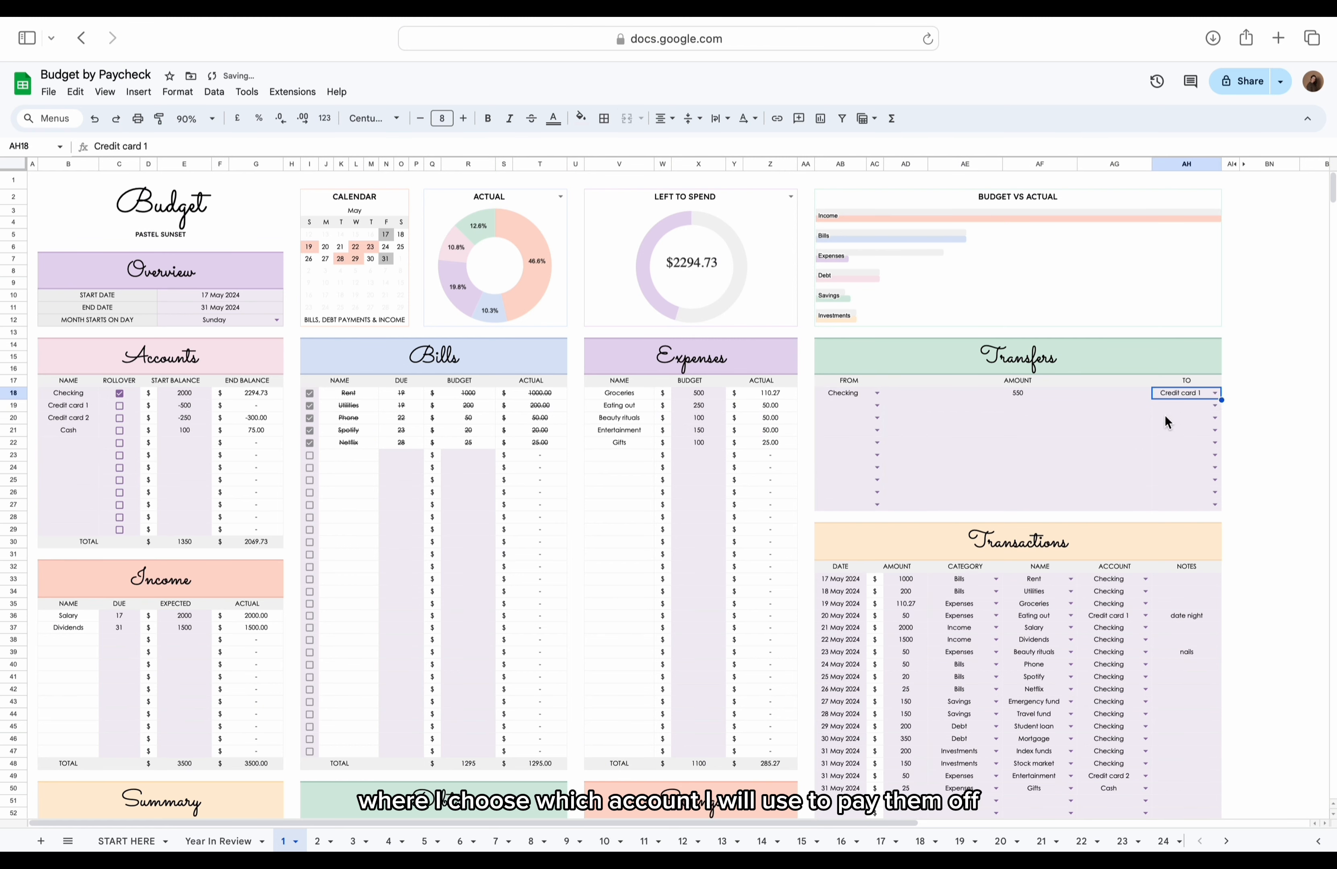
# Step: Add a second transfer of 300 from Checking to Credit card 2
pyautogui.click(873, 405)
pyautogui.click(883, 420)
pyautogui.click(921, 405)
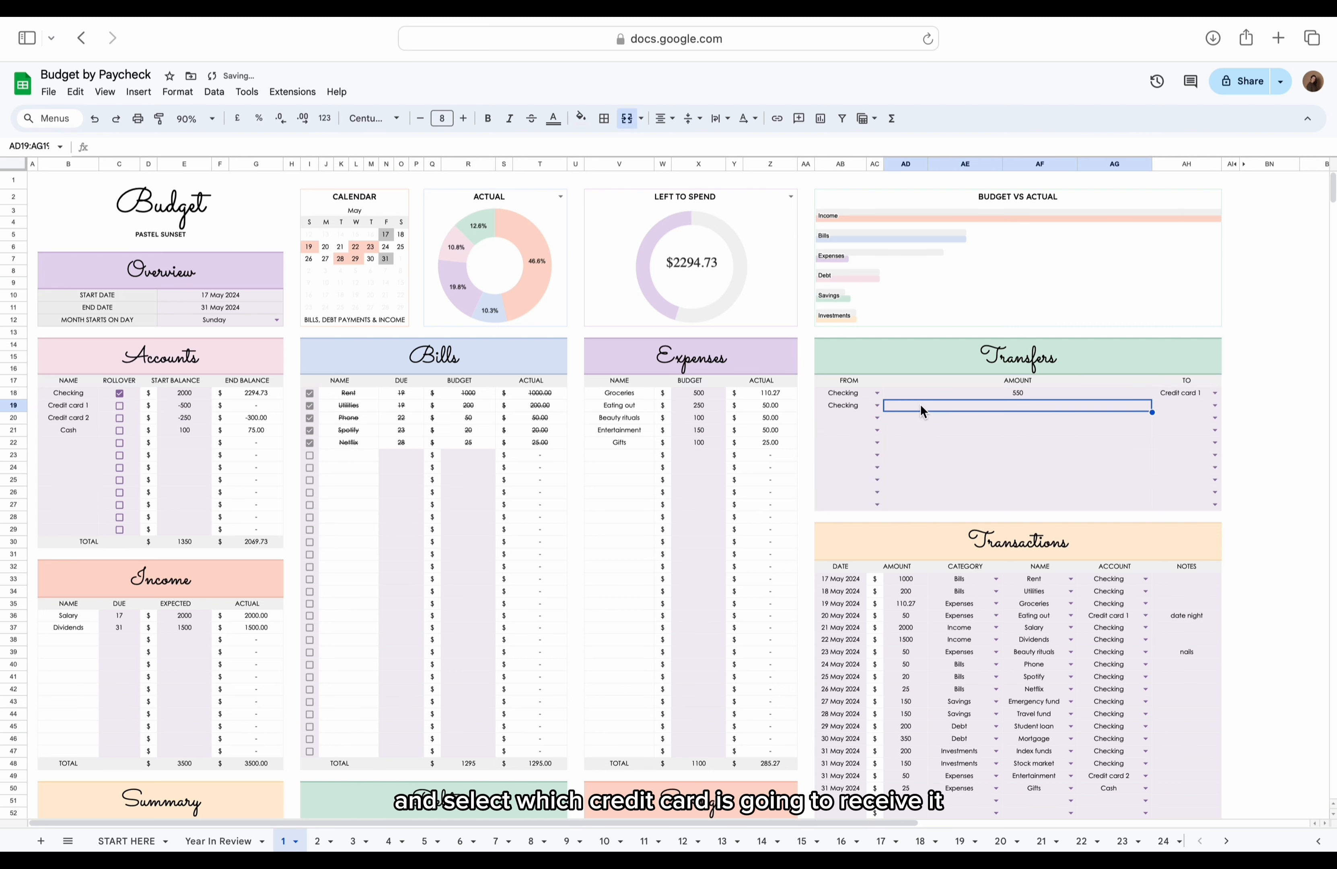
pyautogui.write('300')
pyautogui.press('Tab')
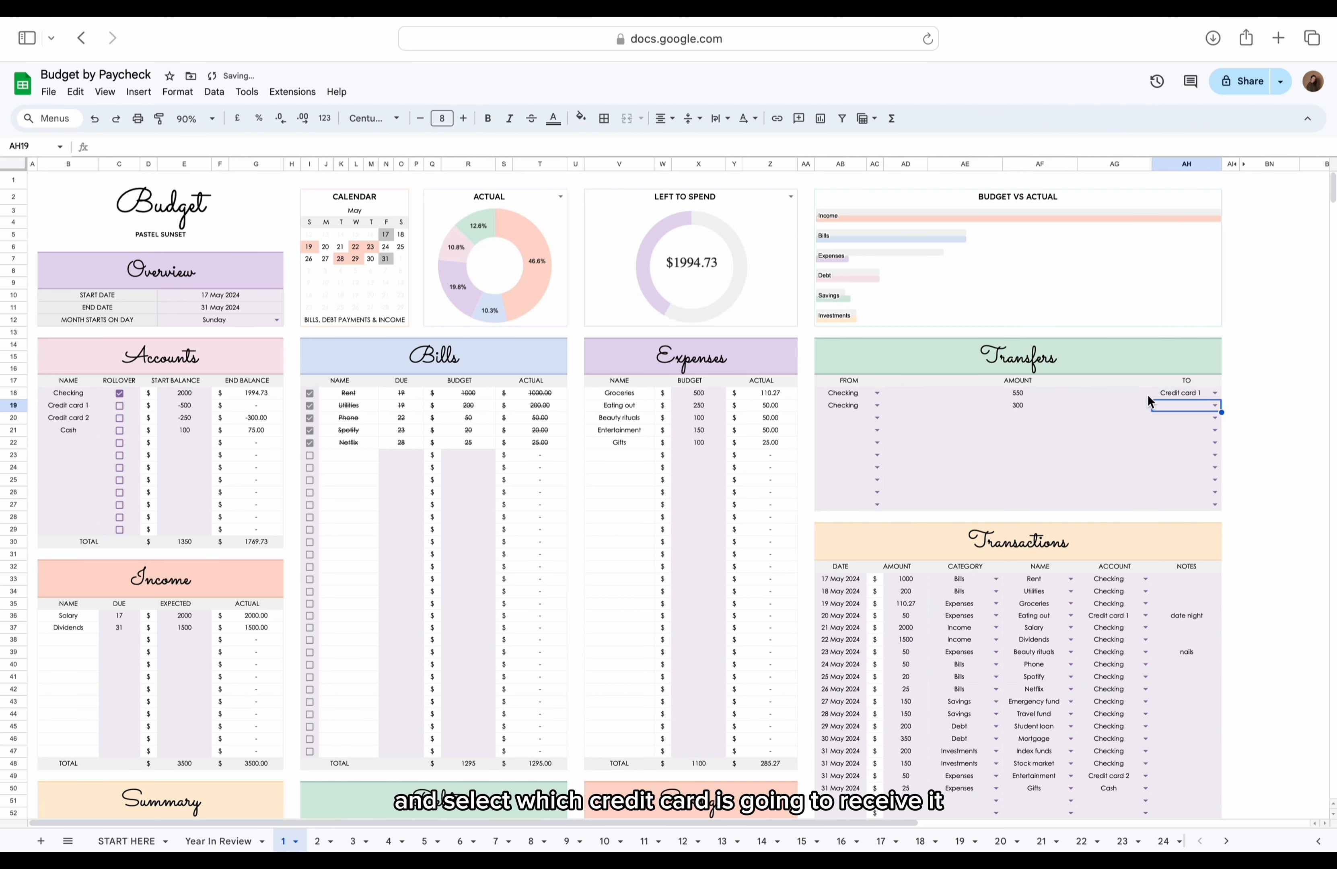
pyautogui.click(1212, 405)
pyautogui.click(1184, 455)
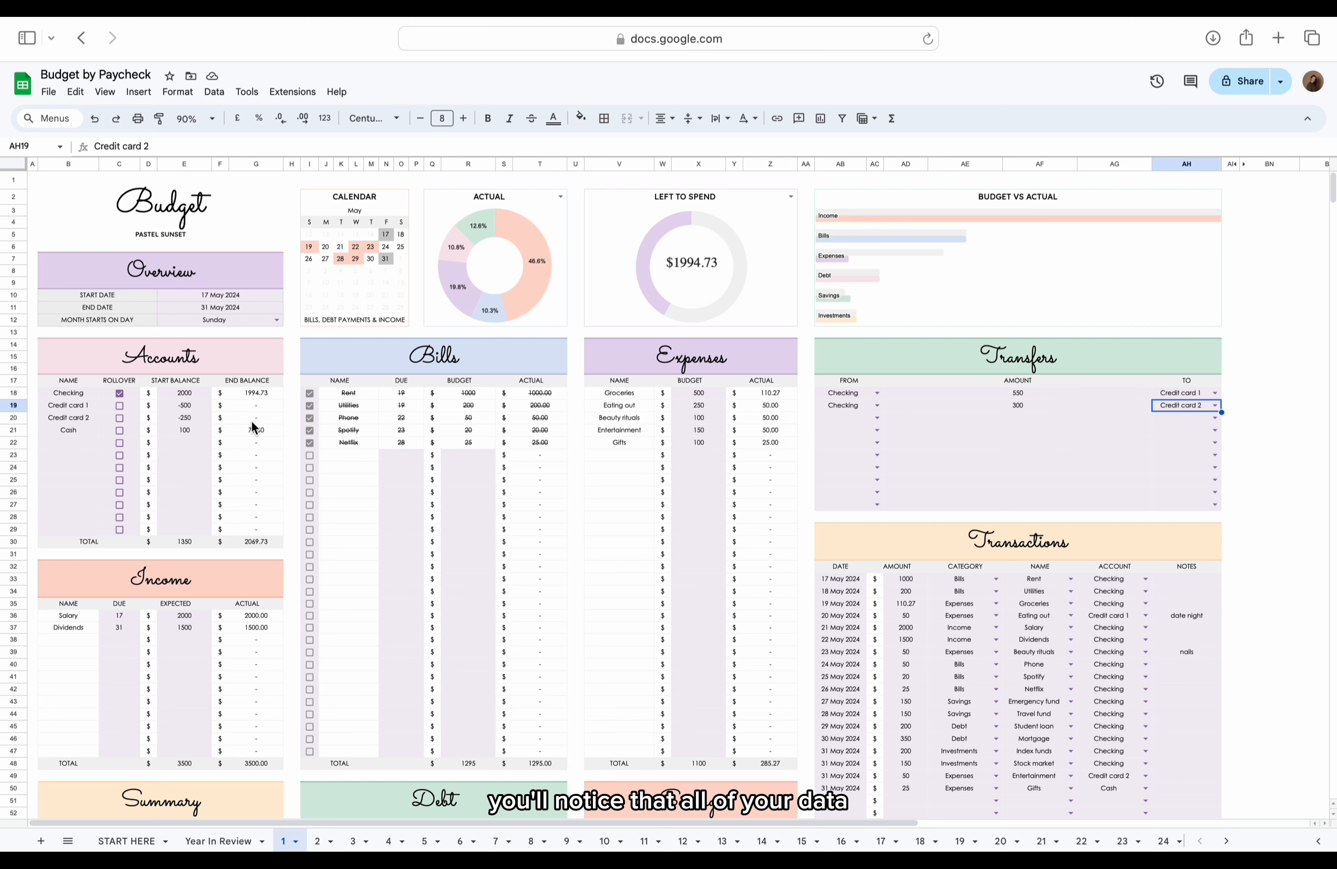
# Step: On paycheck sheet 2, set the start date to 1 Jun 2024 and the end date to 15 Jun 2024
pyautogui.click(319, 841)
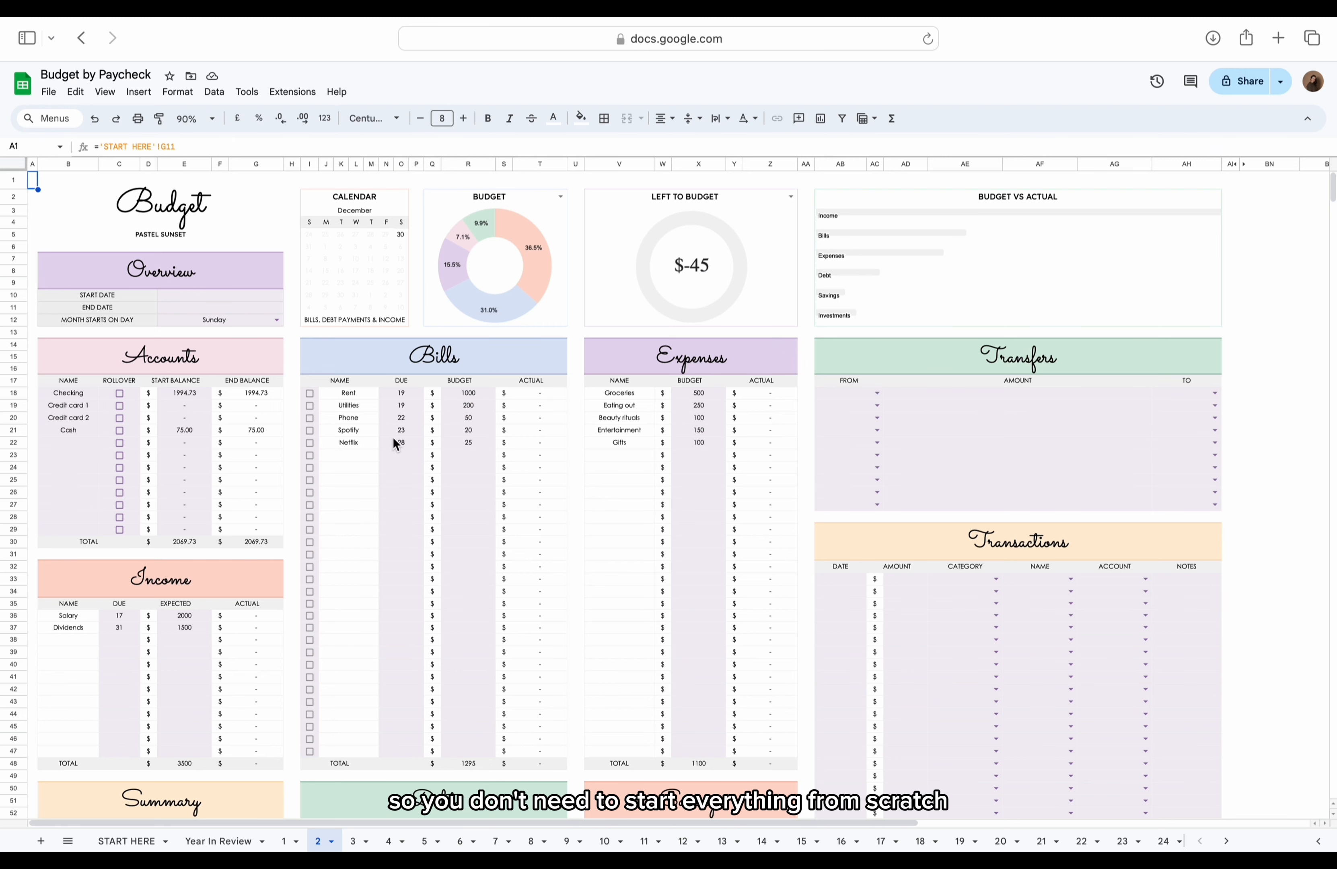
pyautogui.doubleClick(264, 295)
pyautogui.click(252, 359)
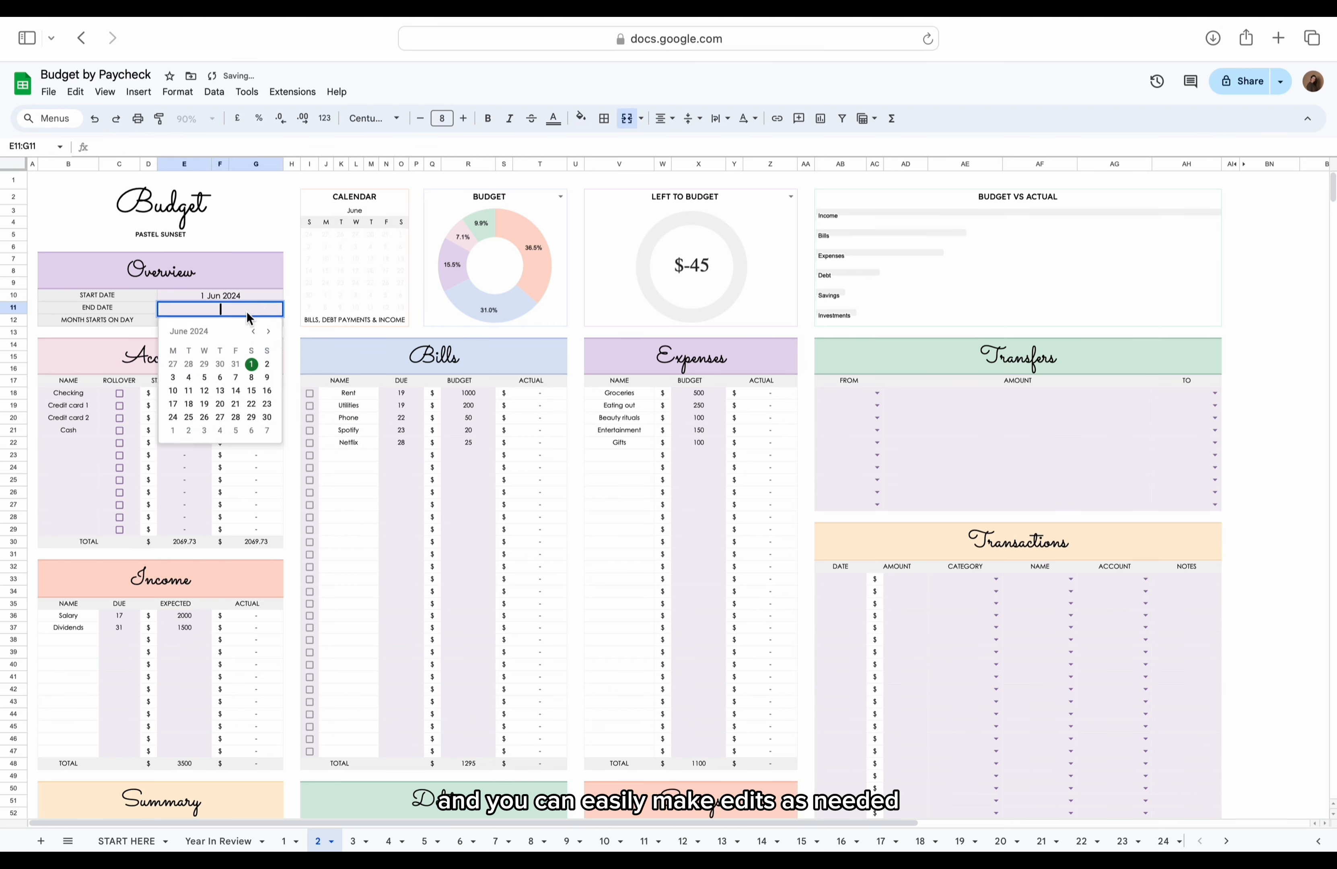
# Step: Set the bill due days to 15 for Rent, 7 Utilities, 3 Phone, 1 Spotify and 10 Netflix, and the Rent budget to 800
pyautogui.click(401, 392)
pyautogui.write('15')
pyautogui.press('Return')
pyautogui.write('7')
pyautogui.press('Return')
pyautogui.write('3')
pyautogui.press('Return')
pyautogui.write('1')
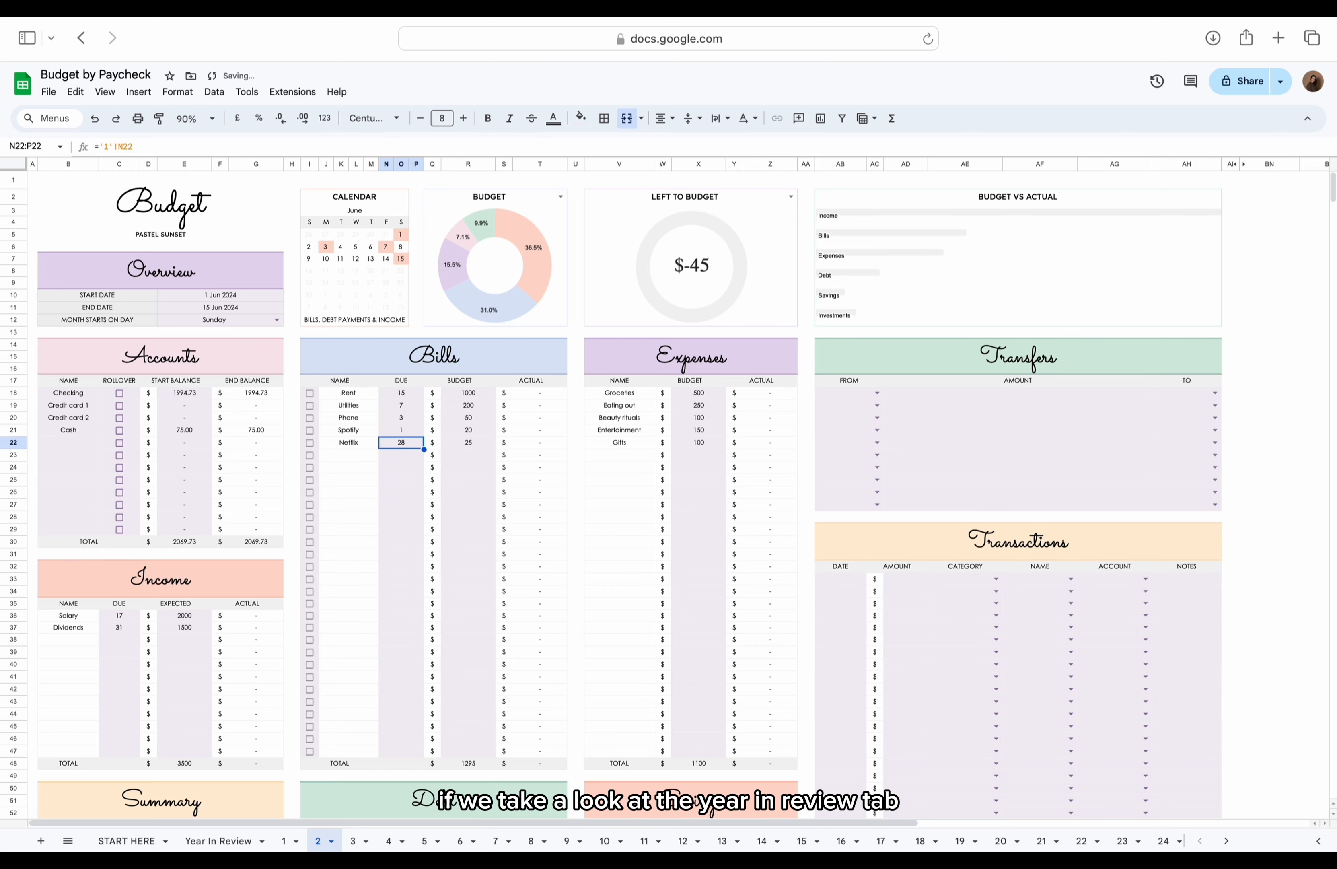
# Step: Enable rollover for the Checking account in the Accounts table
pyautogui.click(119, 392)
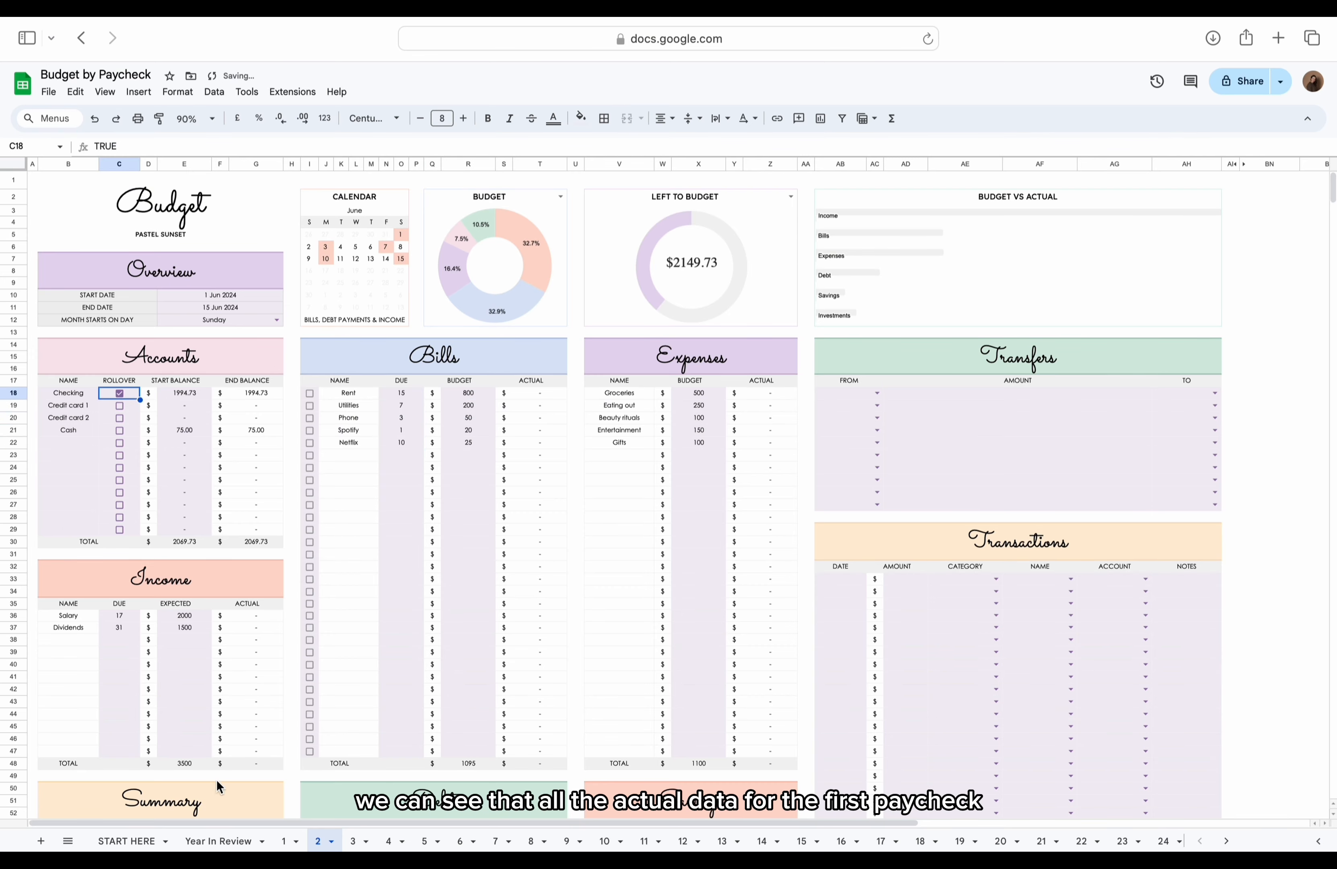
# Step: Examine the first paycheck's actual amounts and the category breakdown charts on the Year In Review sheet, and return to paycheck sheet 1
pyautogui.click(229, 842)
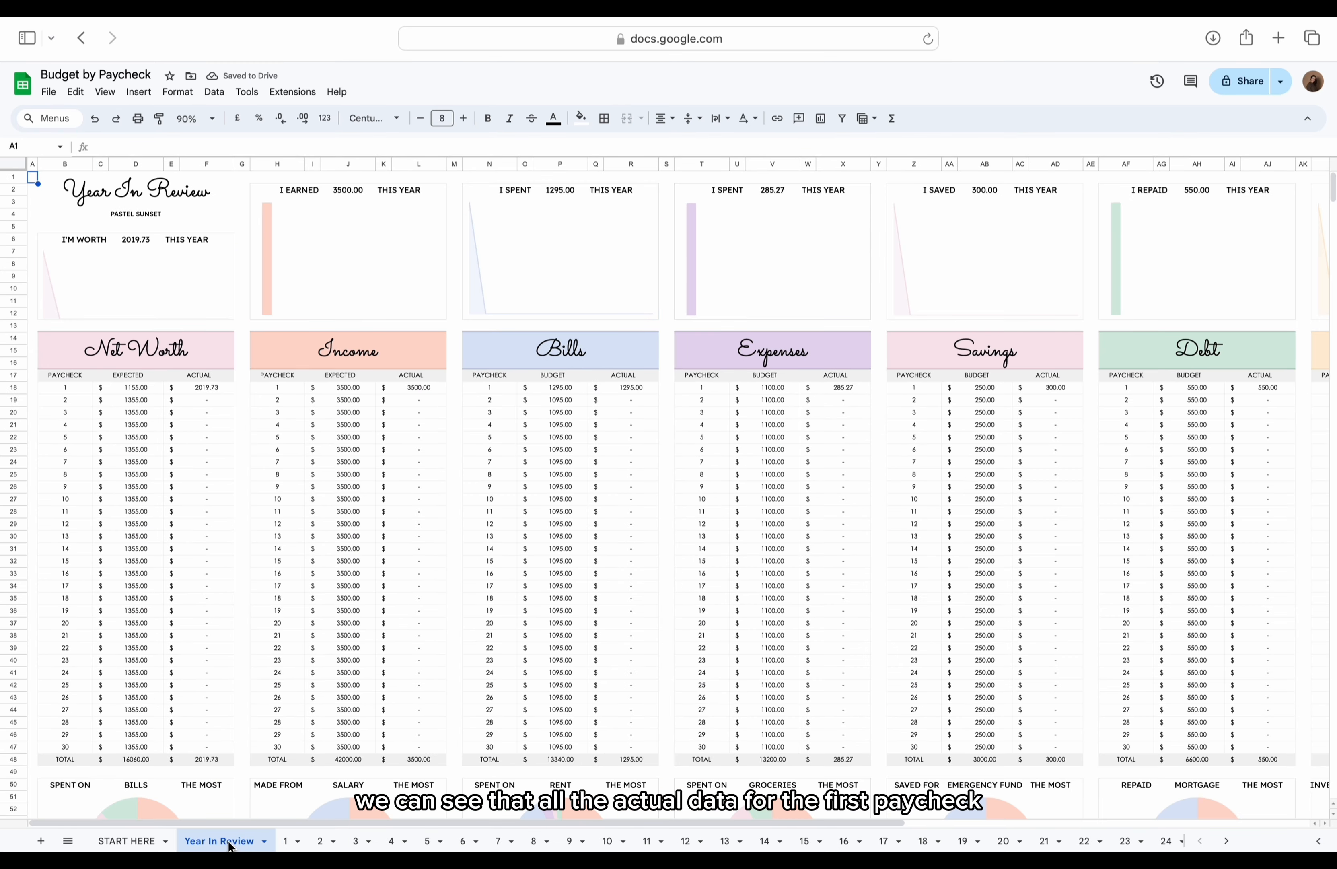
pyautogui.moveTo(78, 391); pyautogui.dragTo(1084, 390)
pyautogui.click(835, 387)
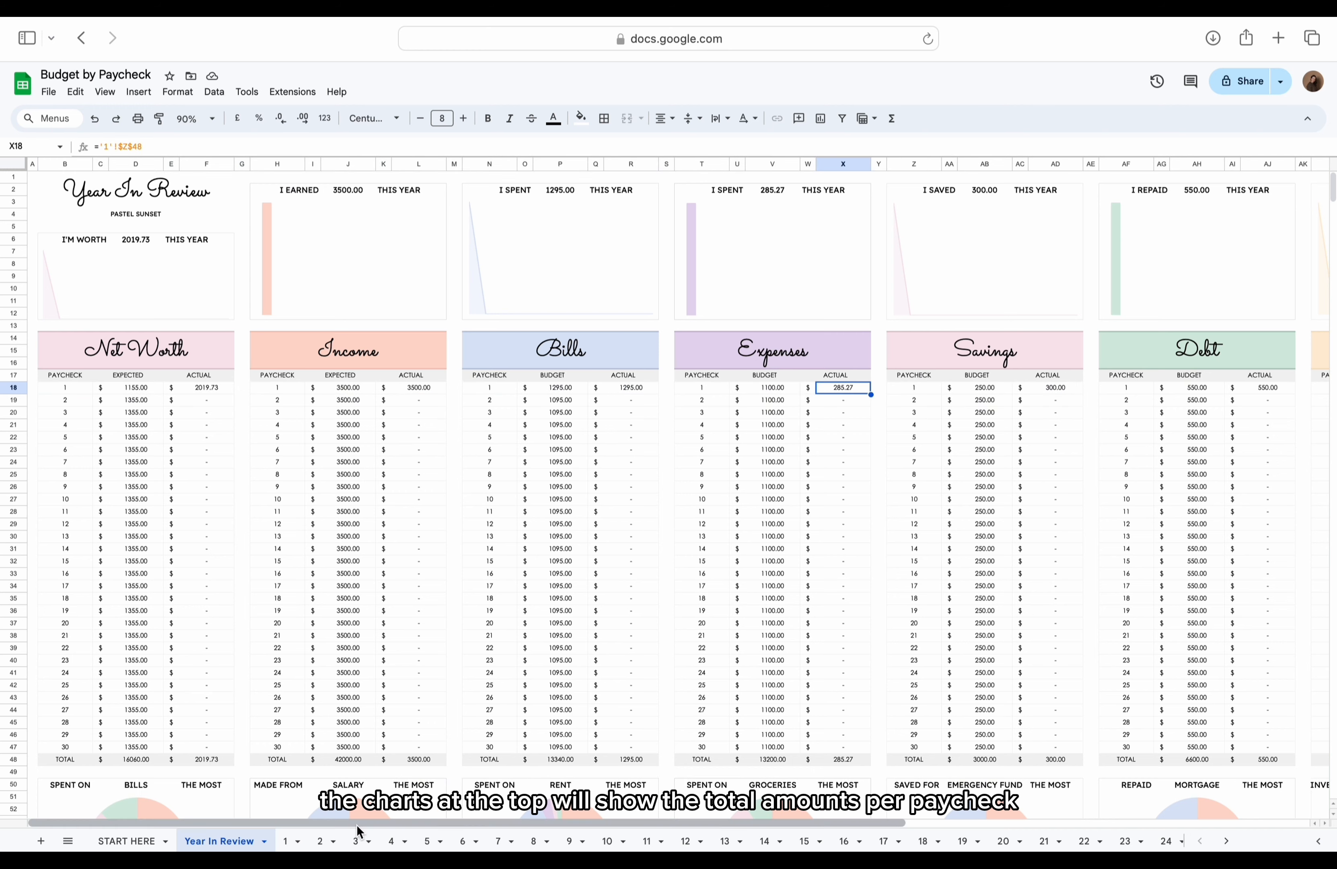
pyautogui.moveTo(356, 824)
pyautogui.mouseDown()
pyautogui.moveTo(499, 807)
pyautogui.moveTo(359, 816)
pyautogui.mouseUp()
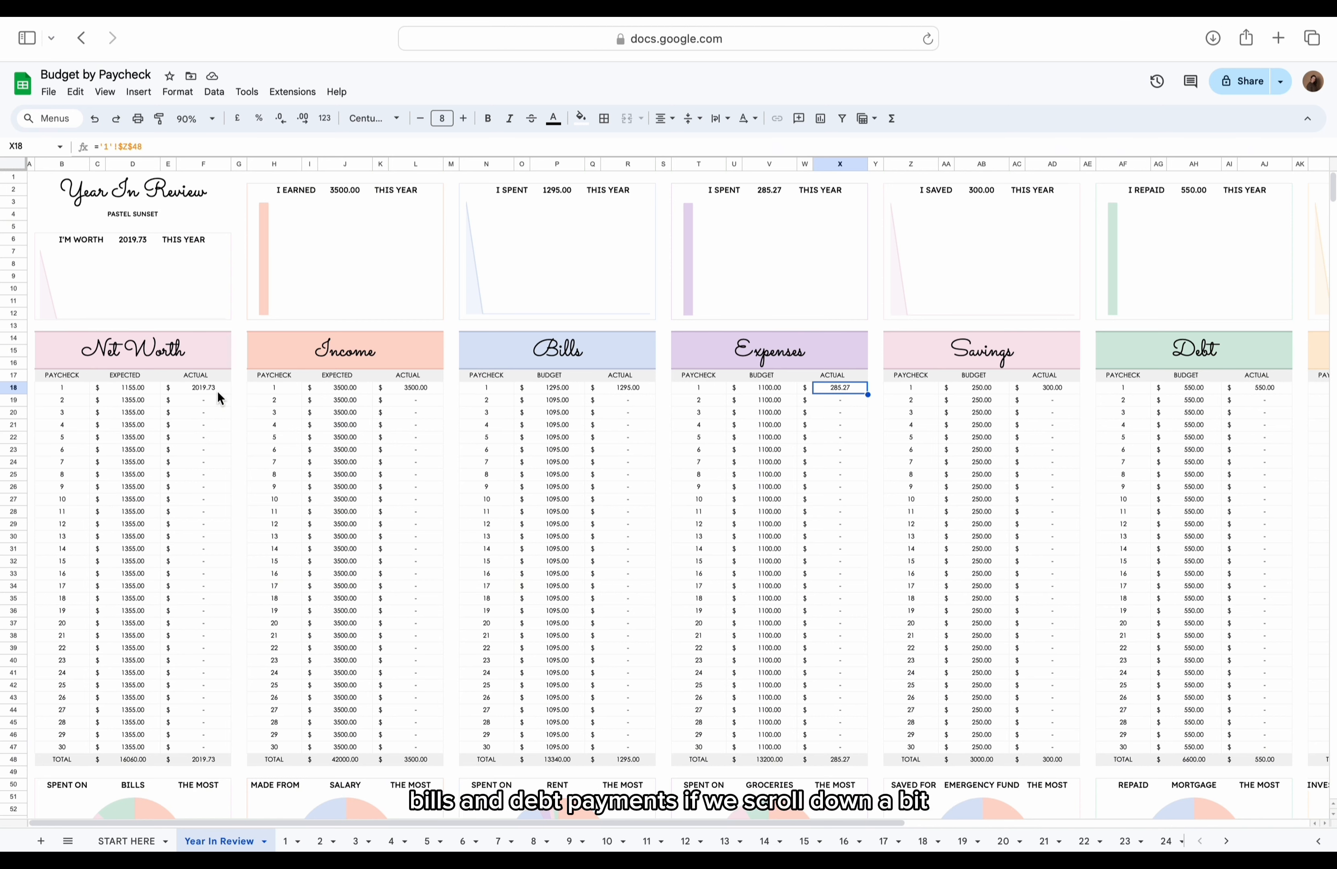
pyautogui.scroll(-10, 217, 390)
pyautogui.scroll(-3, 217, 394)
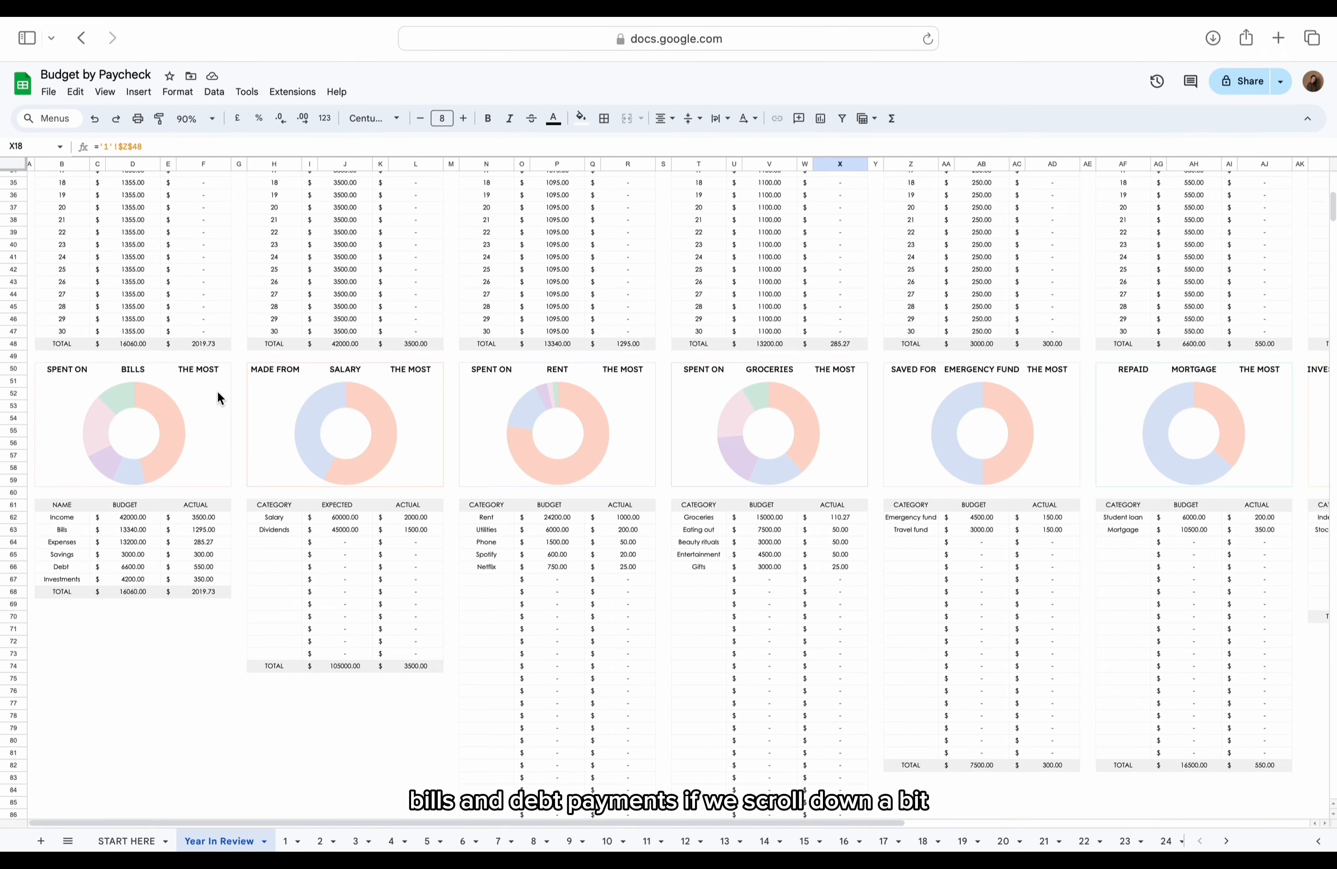
pyautogui.click(170, 314)
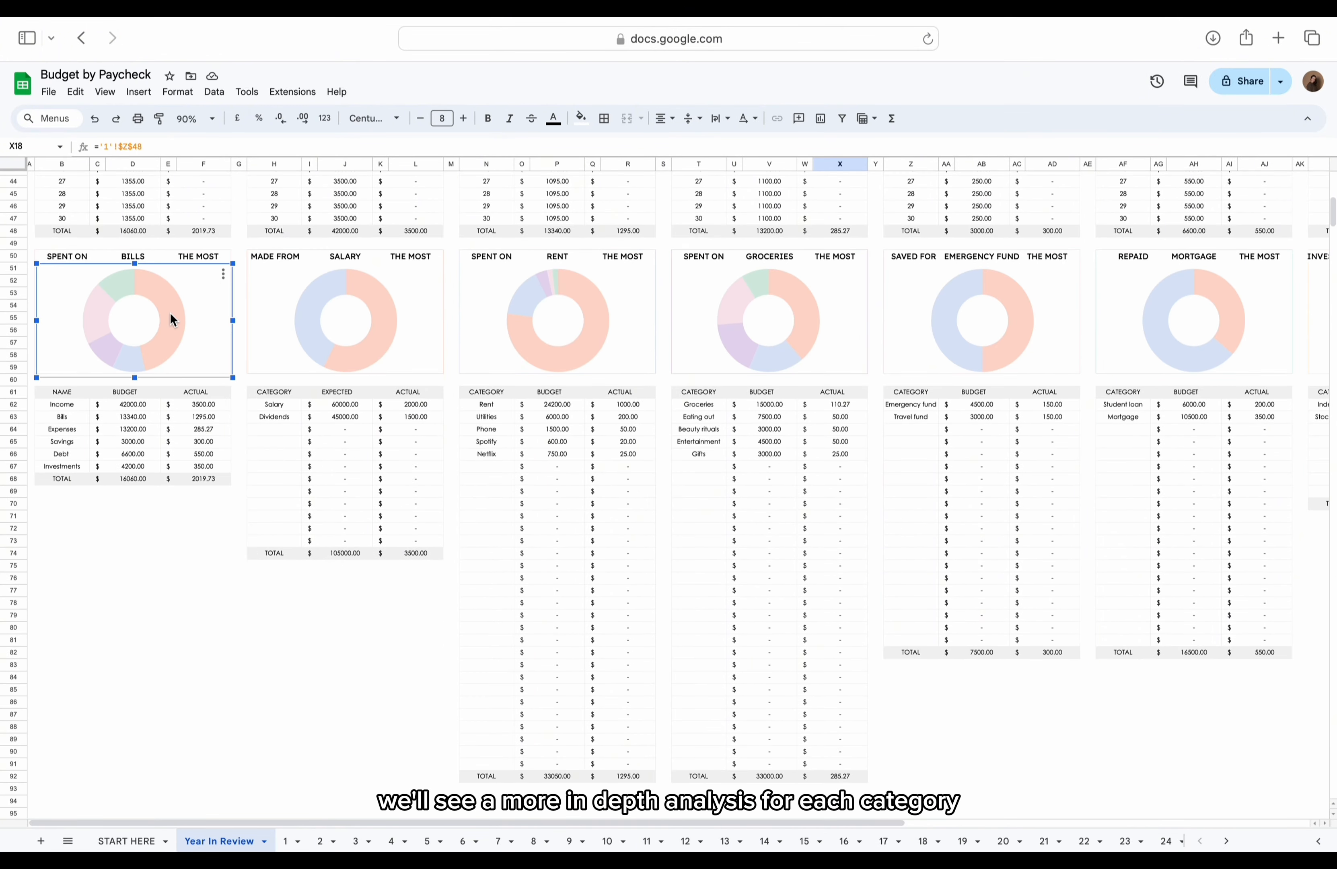
pyautogui.click(376, 290)
pyautogui.click(524, 292)
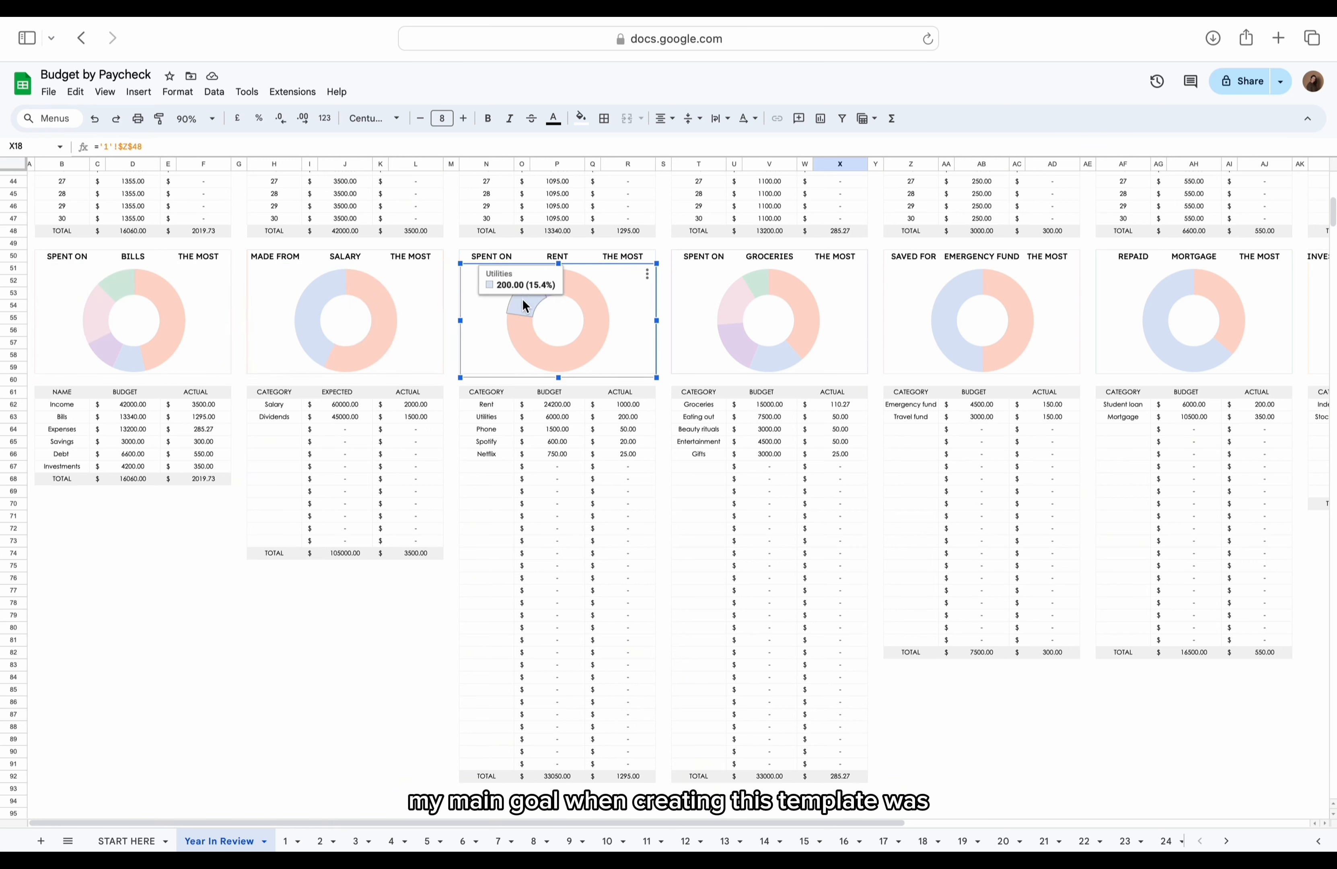
pyautogui.click(735, 305)
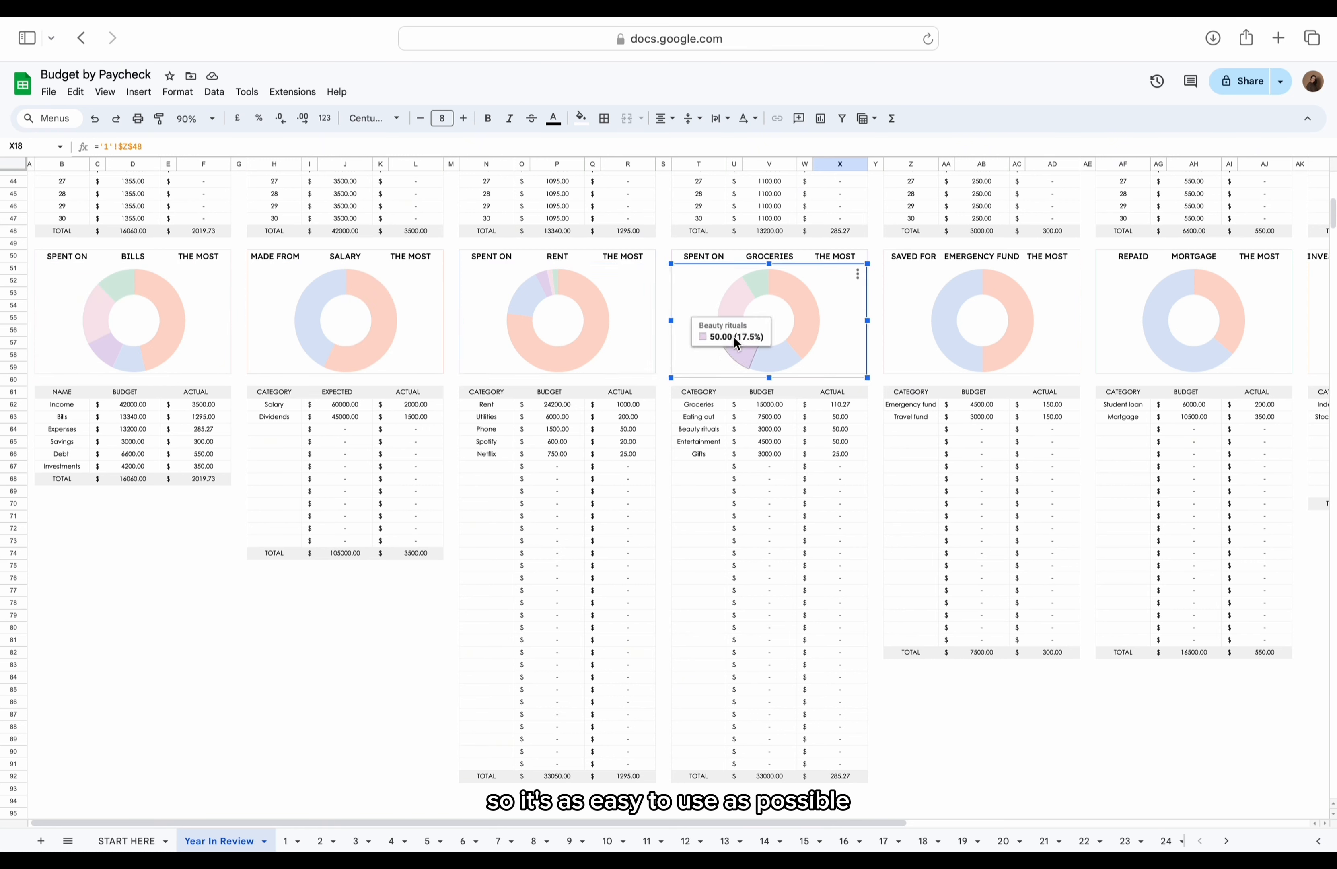
pyautogui.moveTo(434, 823); pyautogui.dragTo(349, 813)
pyautogui.click(285, 840)
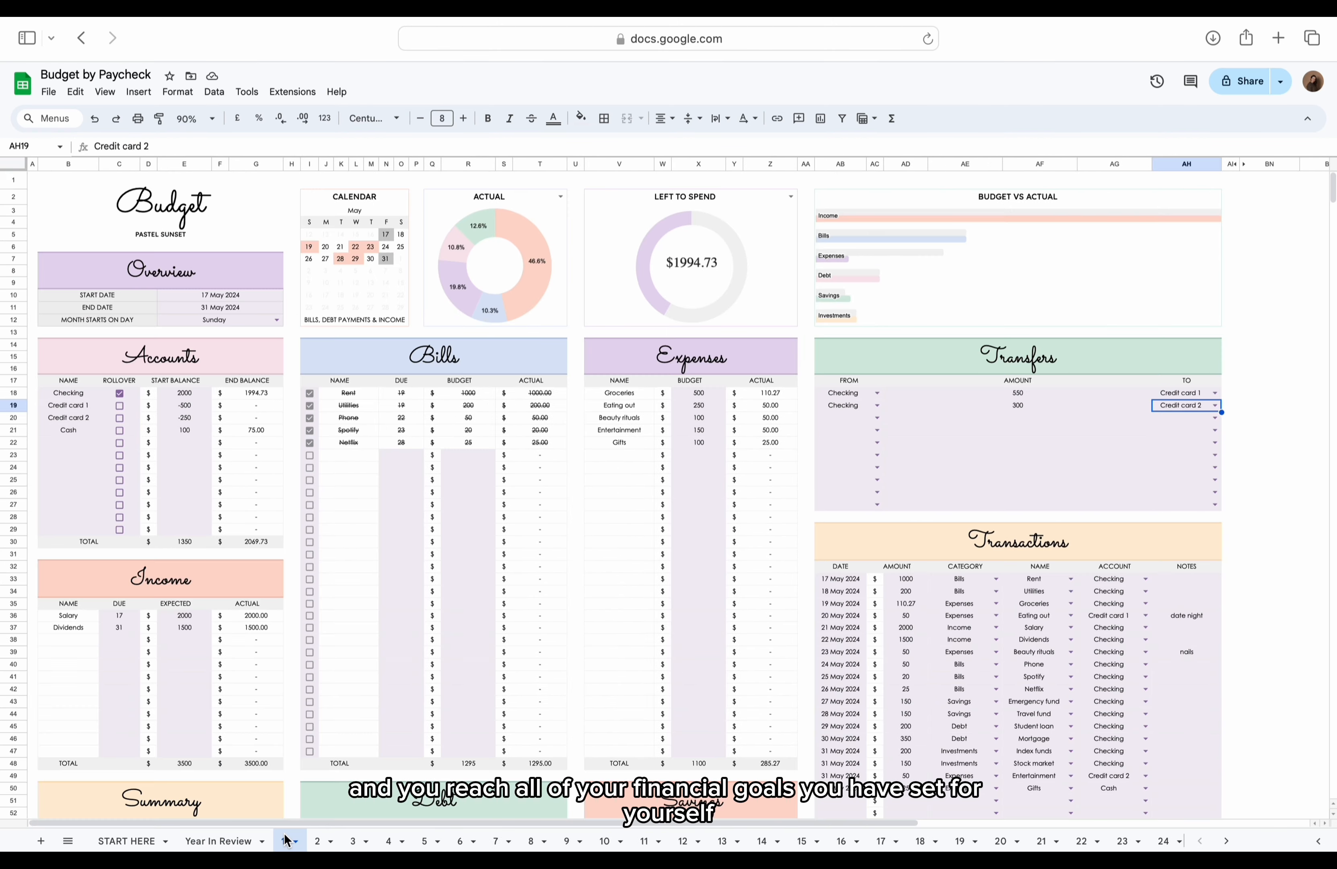